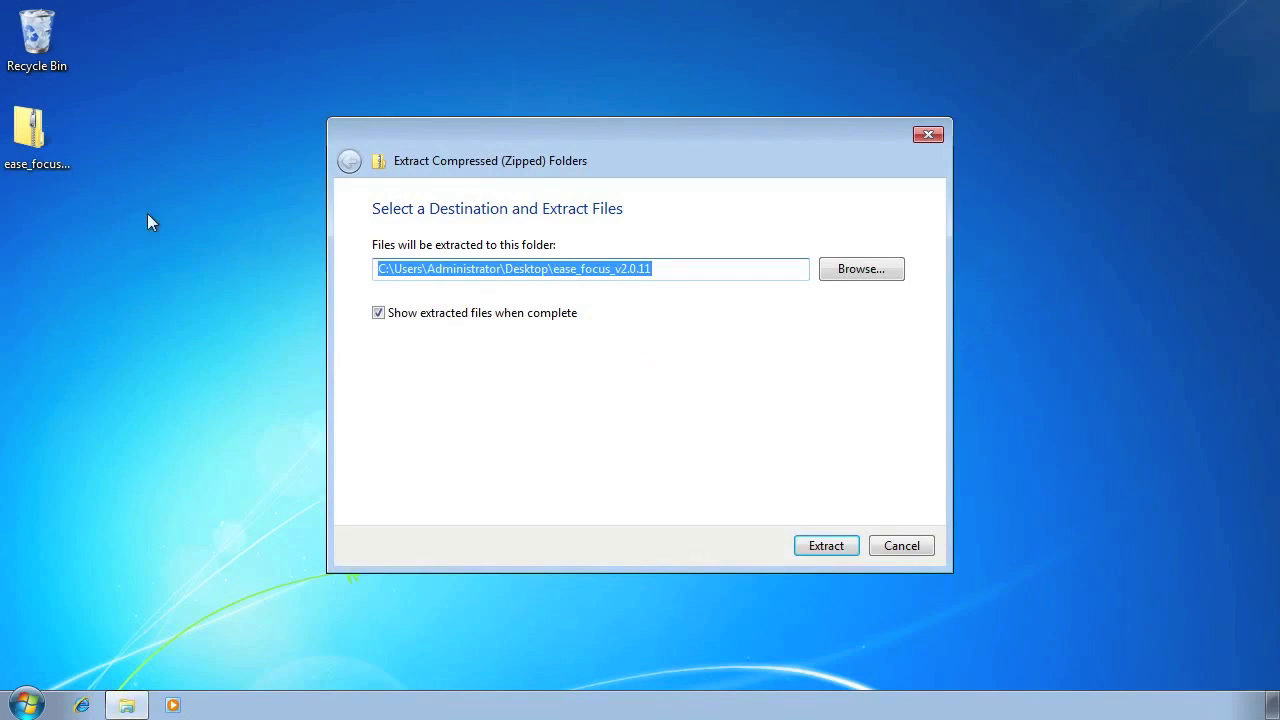
Step: Extract the EASE Focus archive to C:\Users\Administrator\Desktop\ease_focus_v2.0.11 and run the extracted setup application
left_click(816, 546)
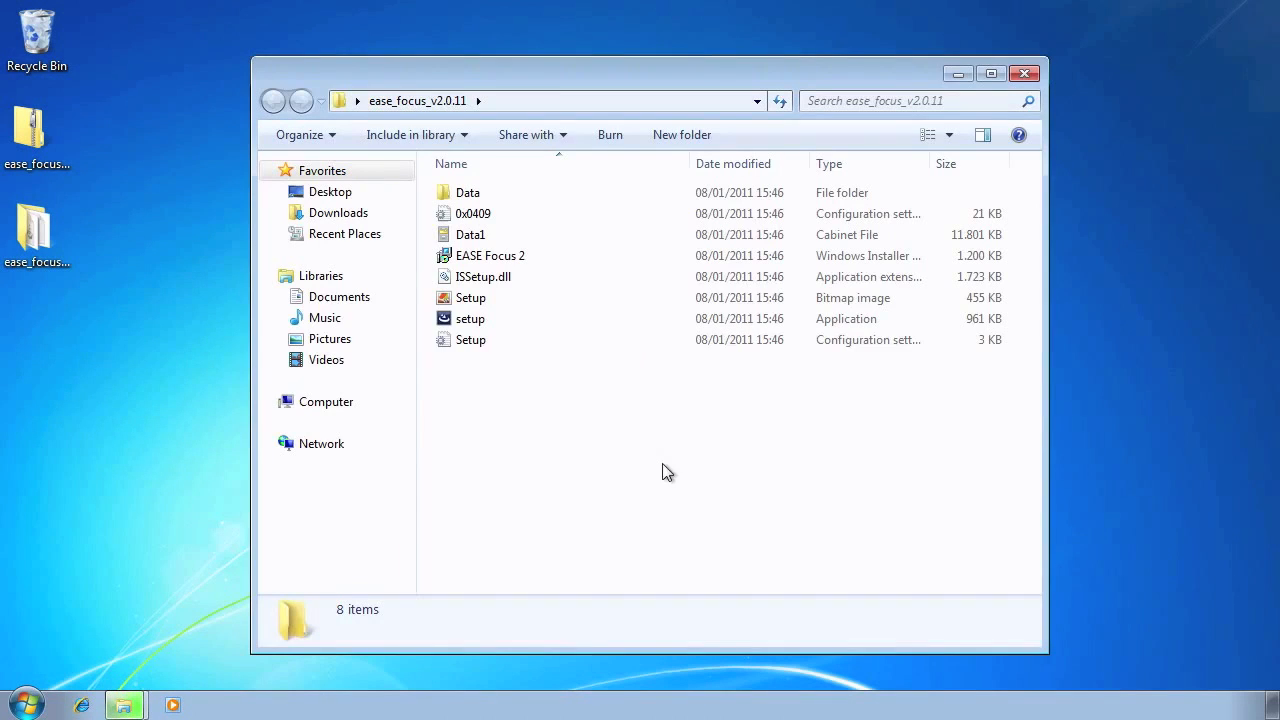
left_click(481, 330)
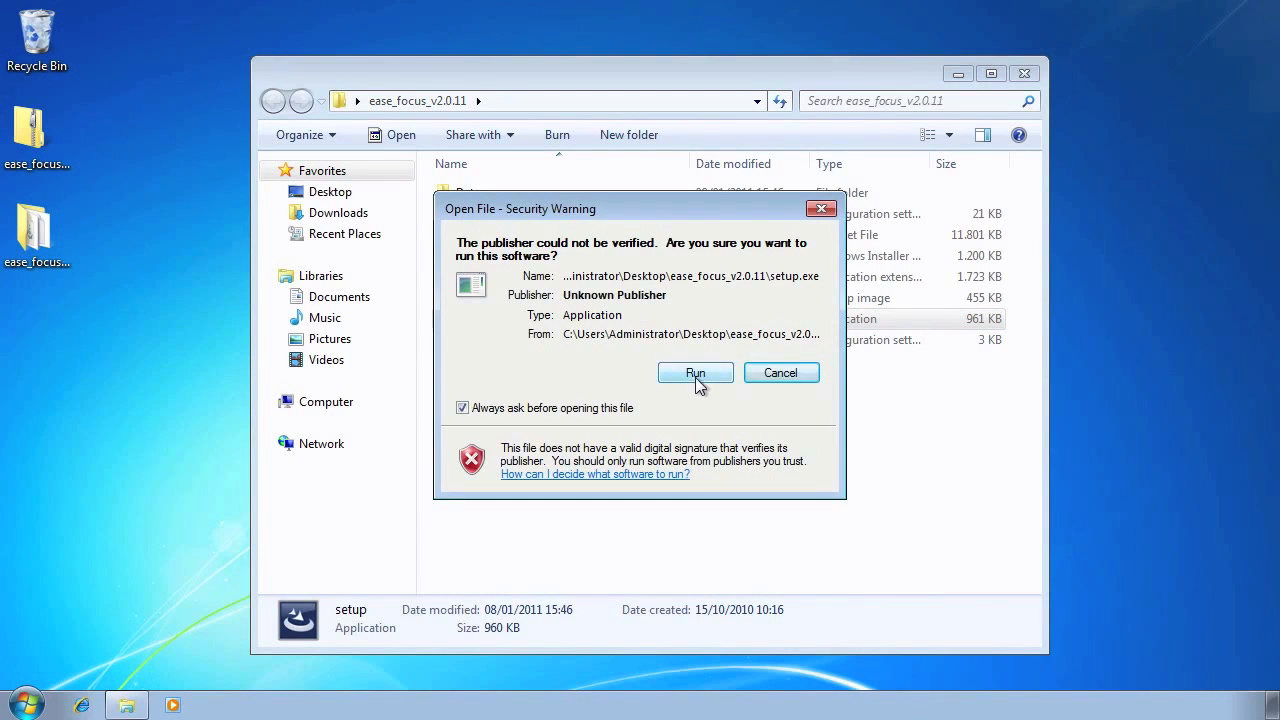
left_click(695, 373)
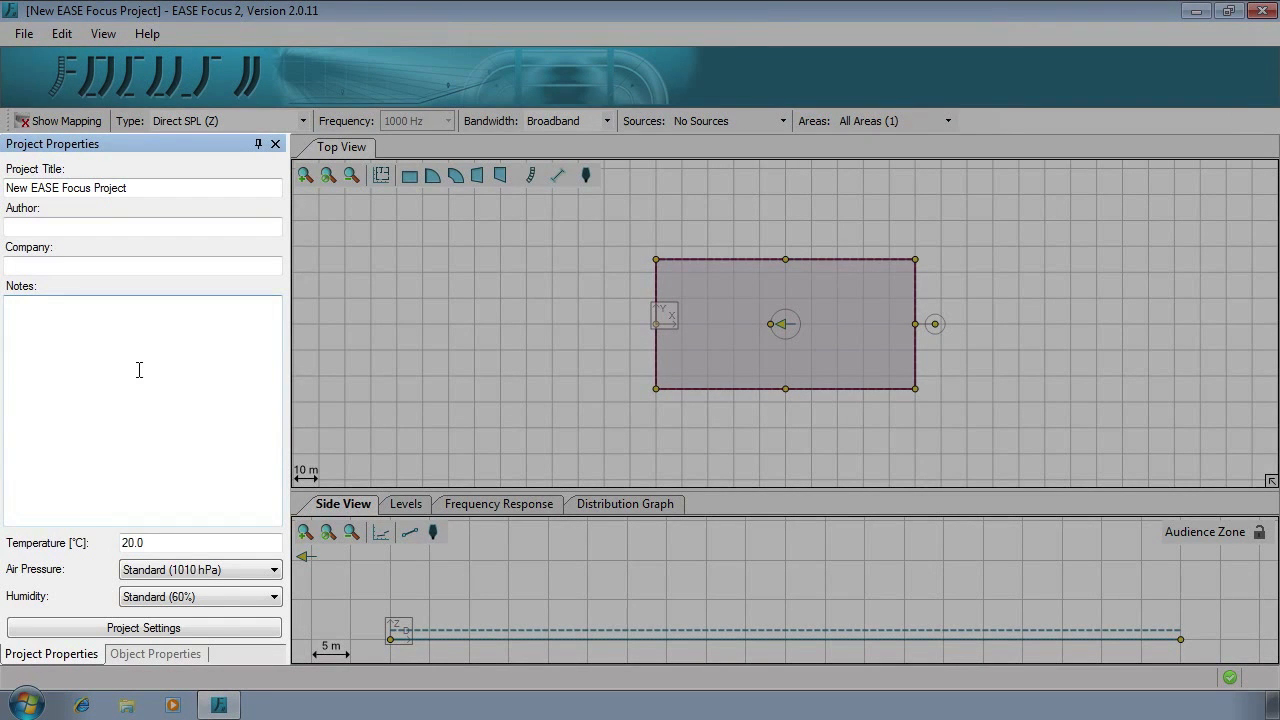
Step: Dock the Levels view beside the Top View and enlarge the pane containing the Side View
left_click(180, 654)
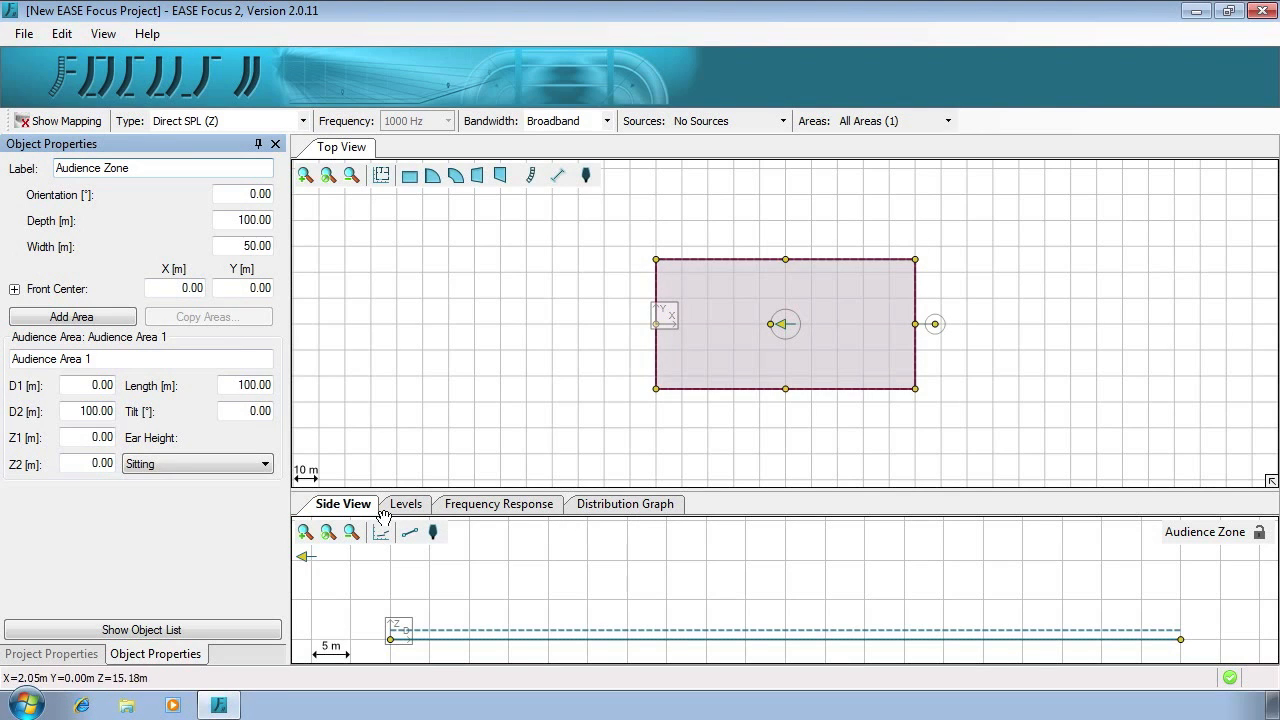
left_click_drag(375, 510, 355, 157)
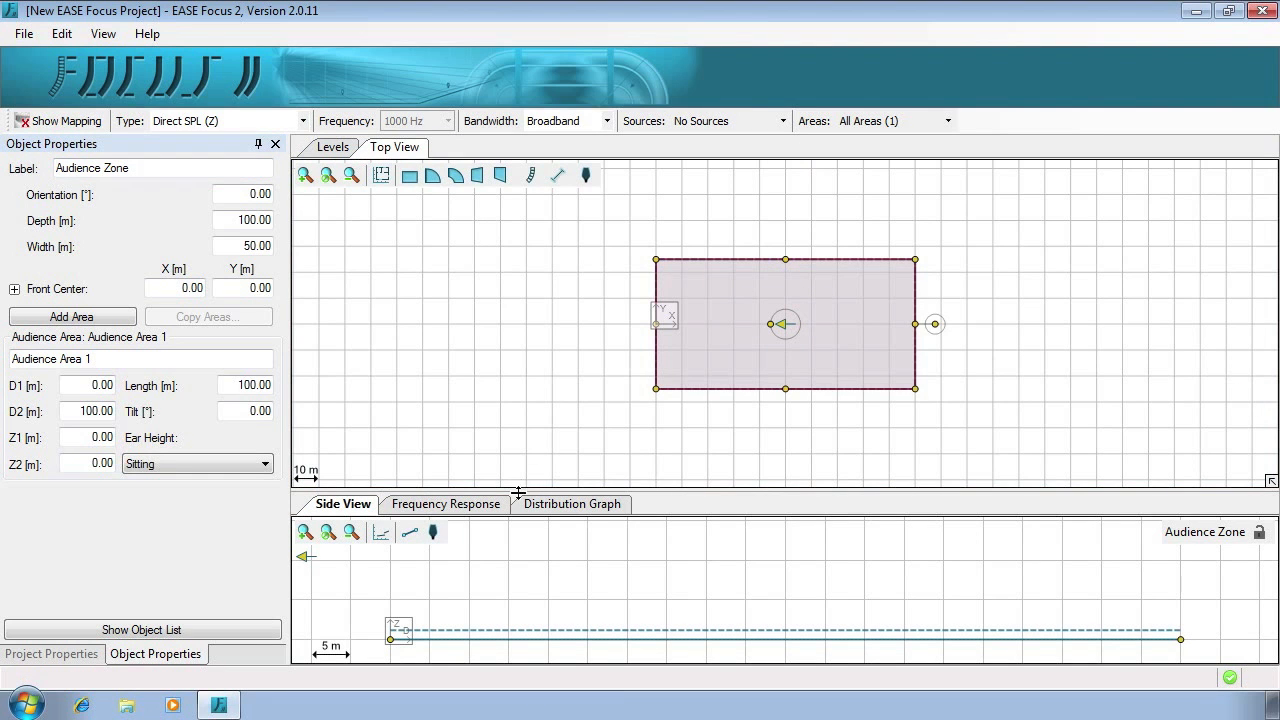
left_click_drag(517, 491, 520, 437)
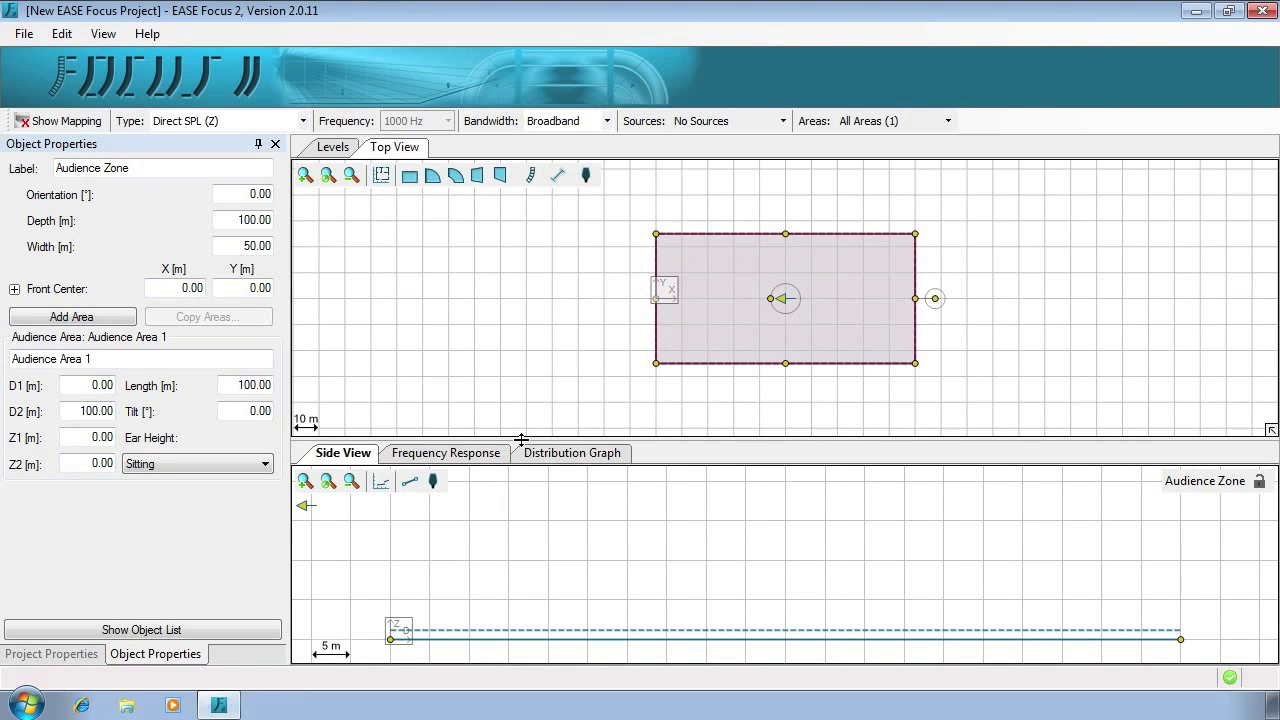
Step: Store the current window arrangement under the name "Window Layout" and restore the default layout
left_click(103, 33)
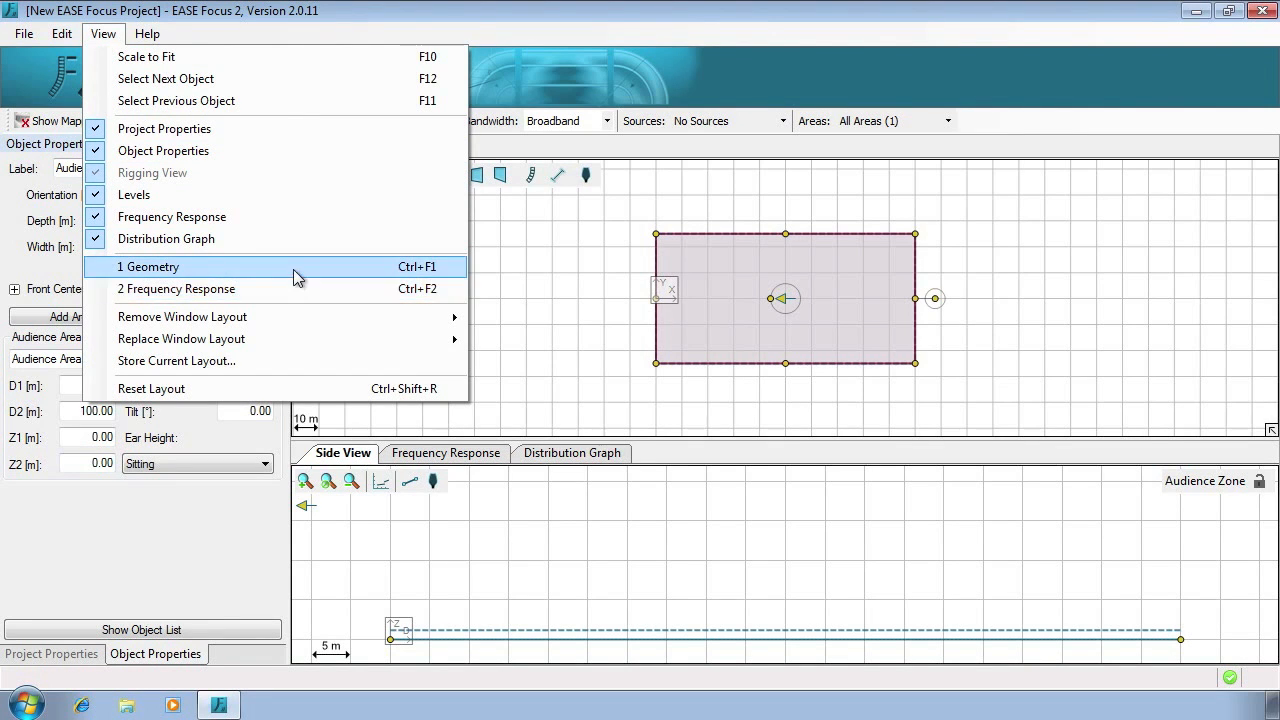
left_click(305, 363)
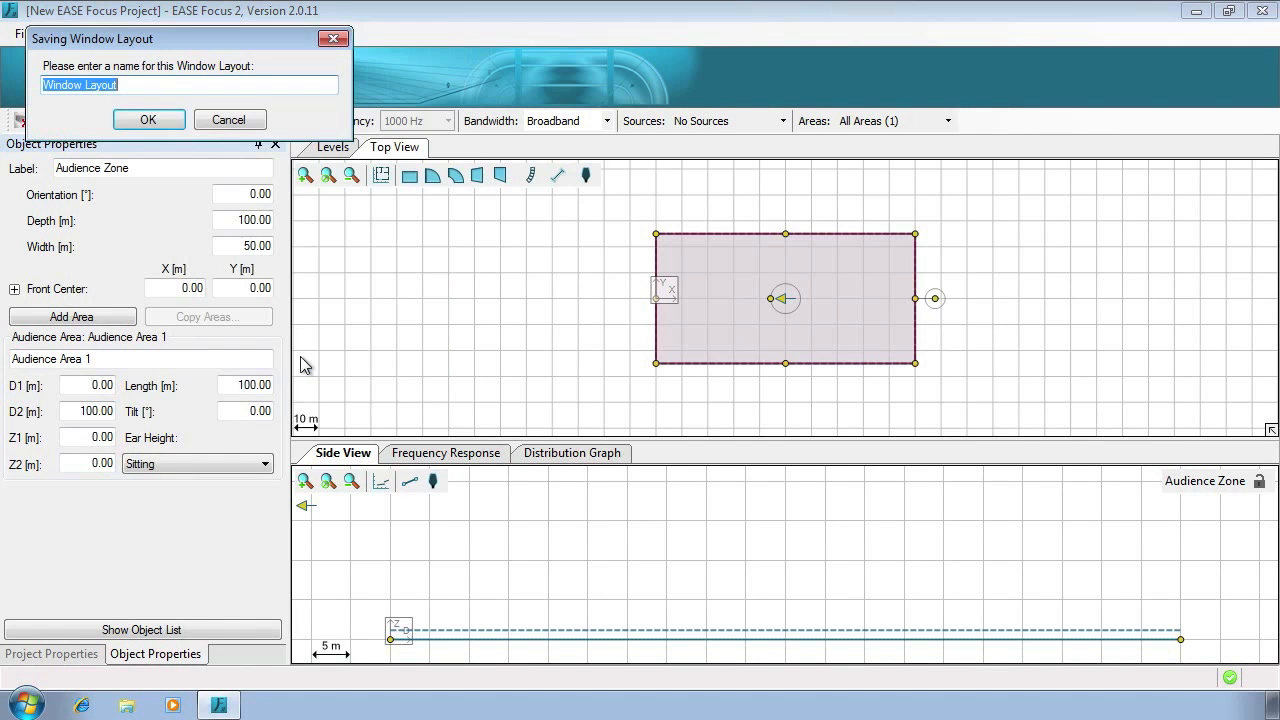
left_click(172, 119)
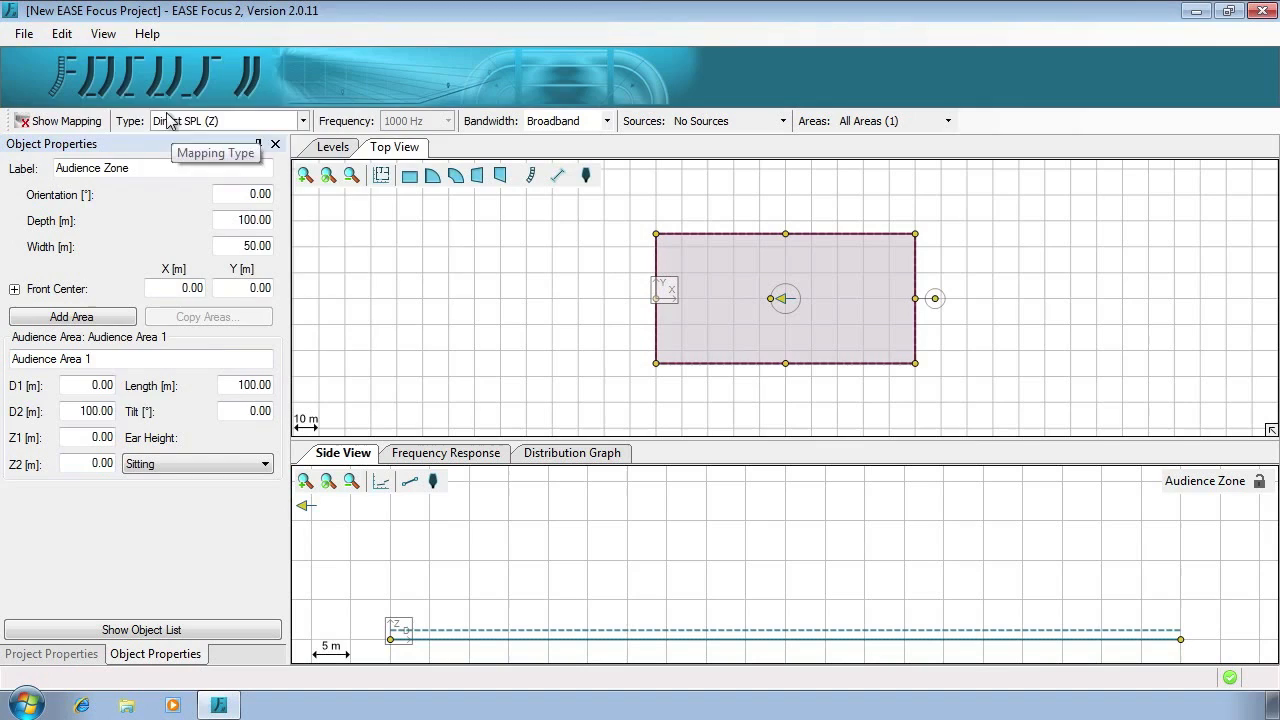
left_click(105, 34)
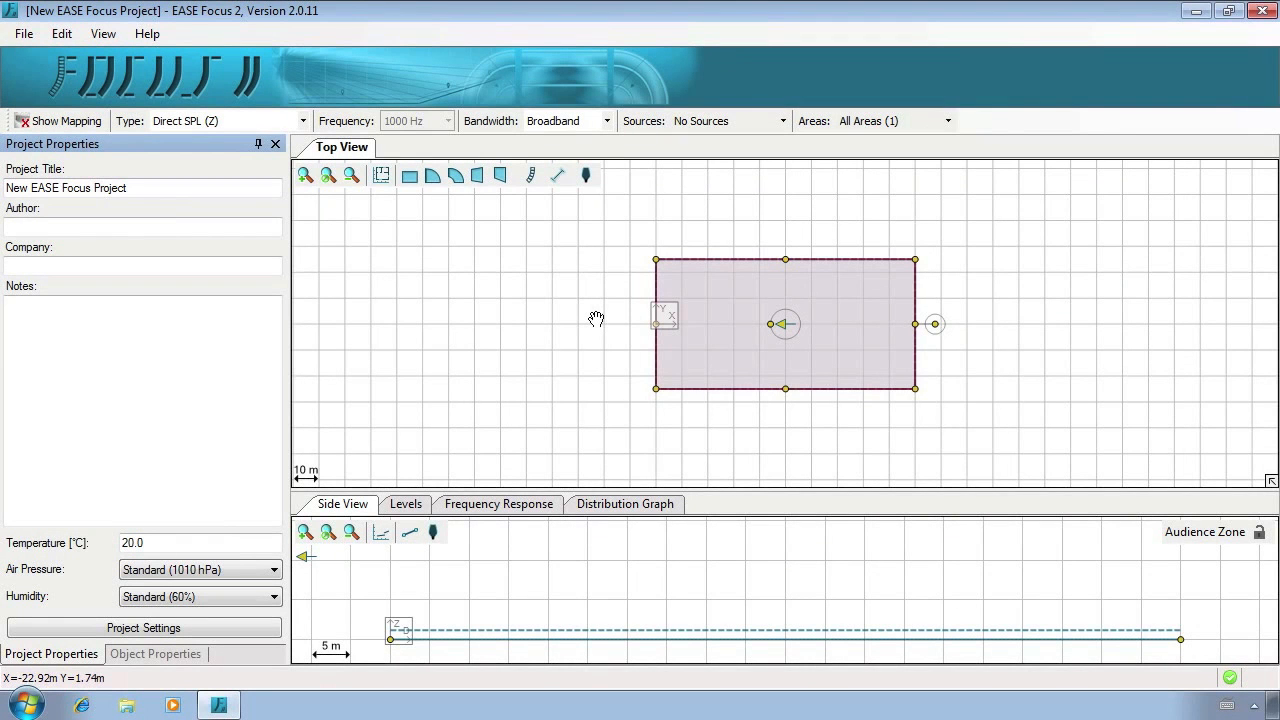
Step: Enter the project title "Getting Started with EASE Focus 2", the author's name, the company "AFMG" and the notes "Demo Project"
triple_click(168, 189)
type("Getting Started with EASE Focus 2")
key("Tab")
type("John Doe")
key("Tab")
type("AFMG")
key("Tab")
type("Demo Project")
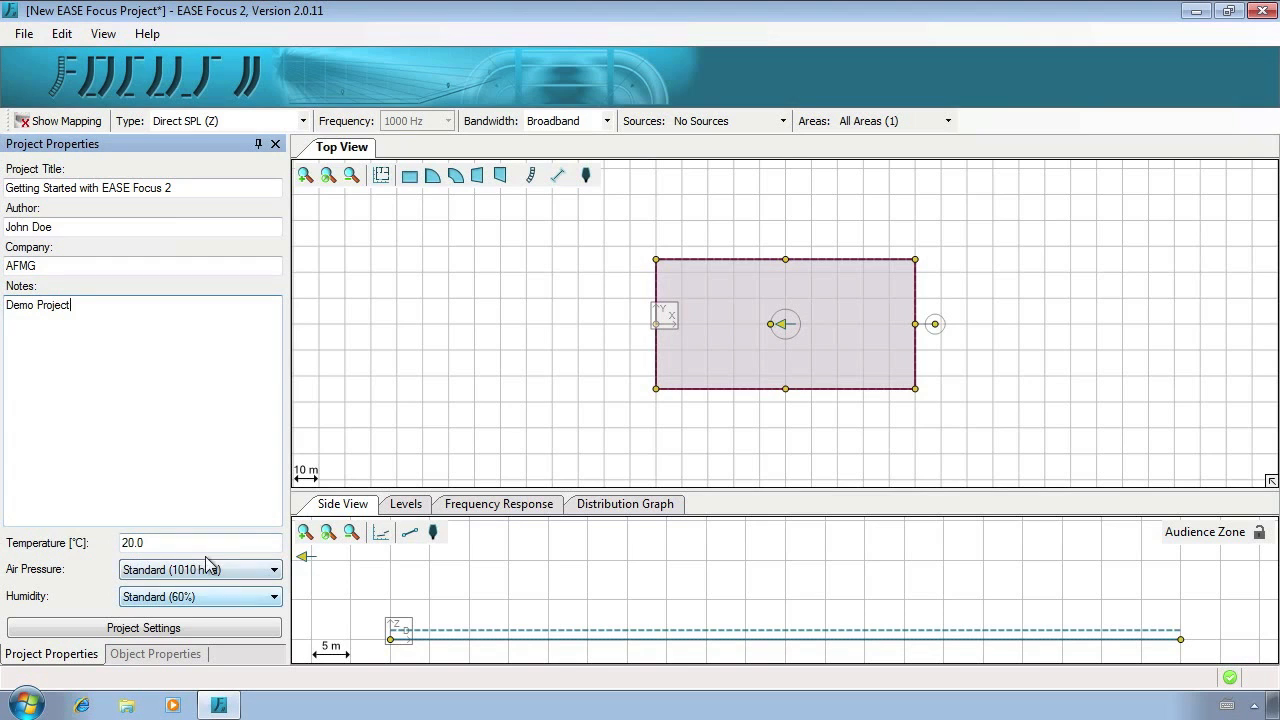
Step: Enable the default height limits for all sound sources, with the upper limit at 12 m and the lower at 6.5 m
left_click(78, 630)
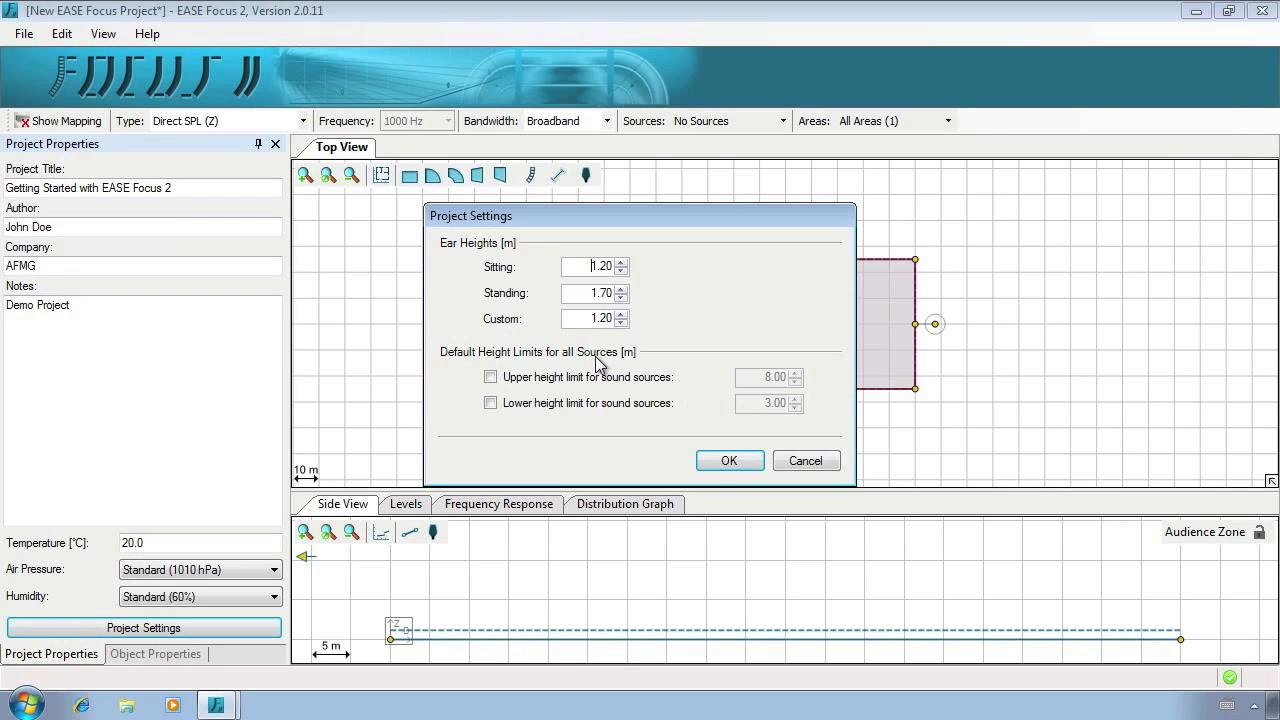
left_click(491, 378)
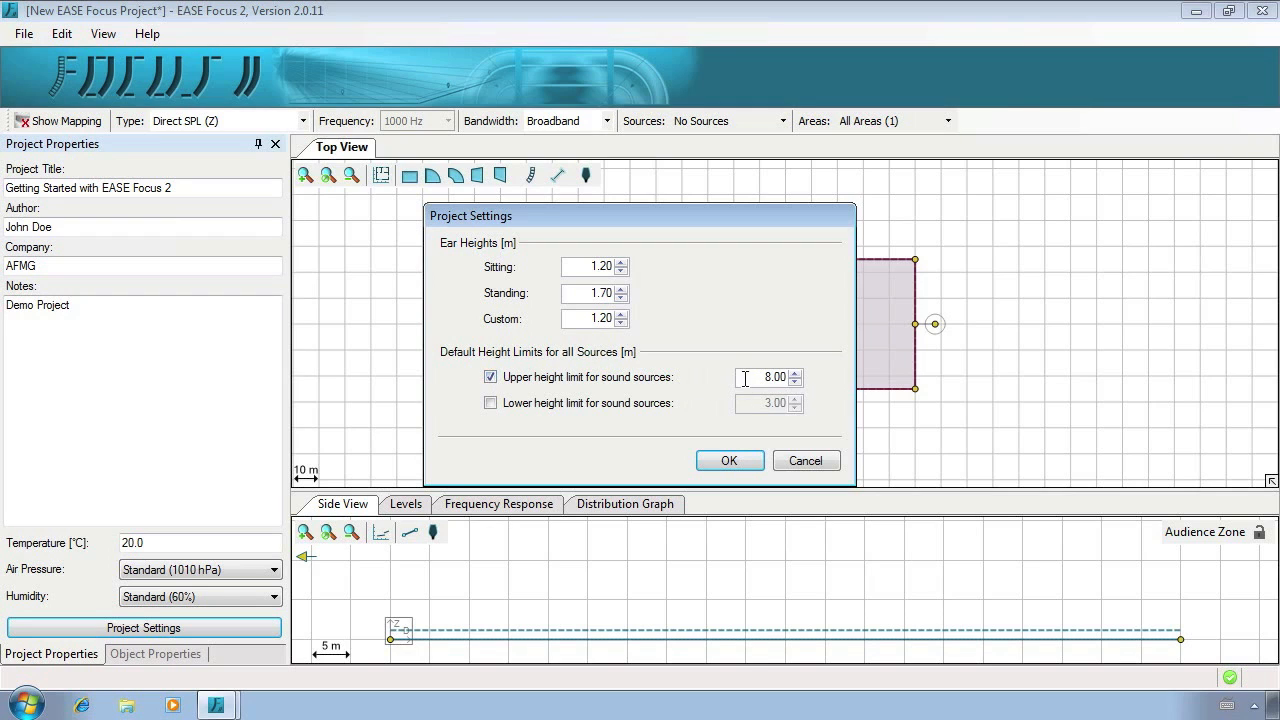
left_click_drag(746, 380, 832, 381)
type("12")
left_click(491, 403)
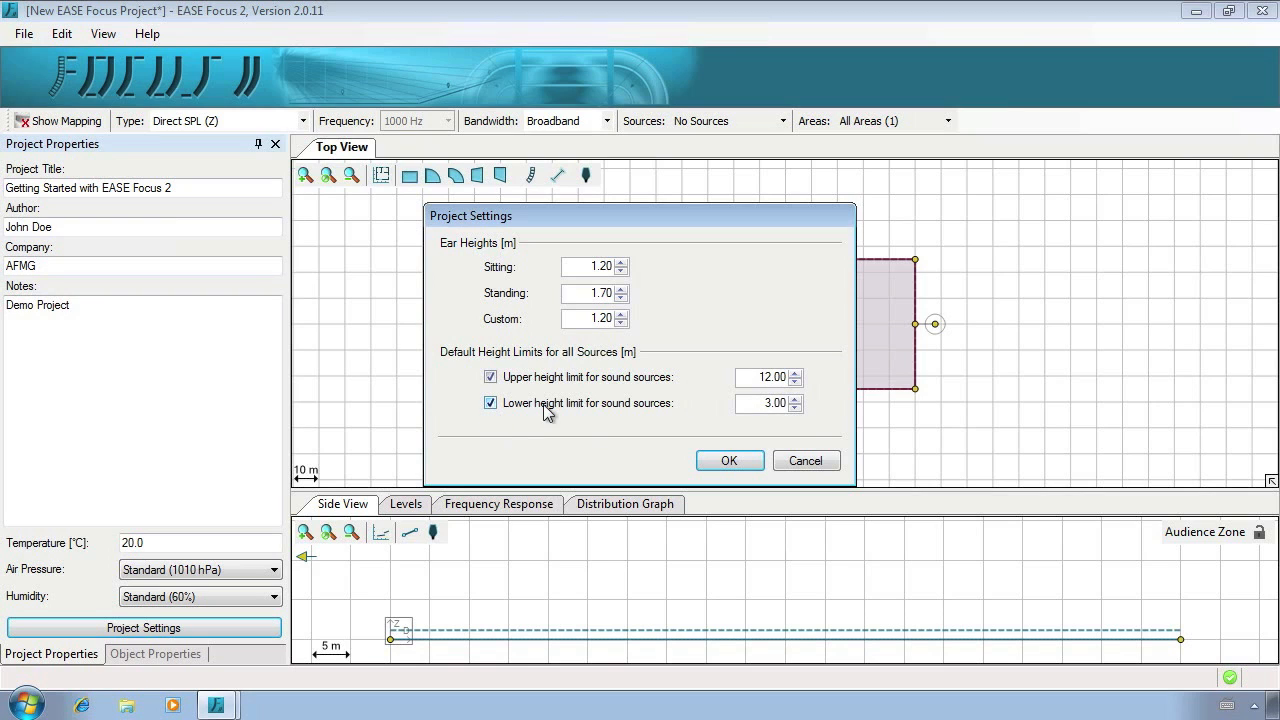
left_click_drag(742, 403, 823, 407)
type("6.5")
left_click(728, 465)
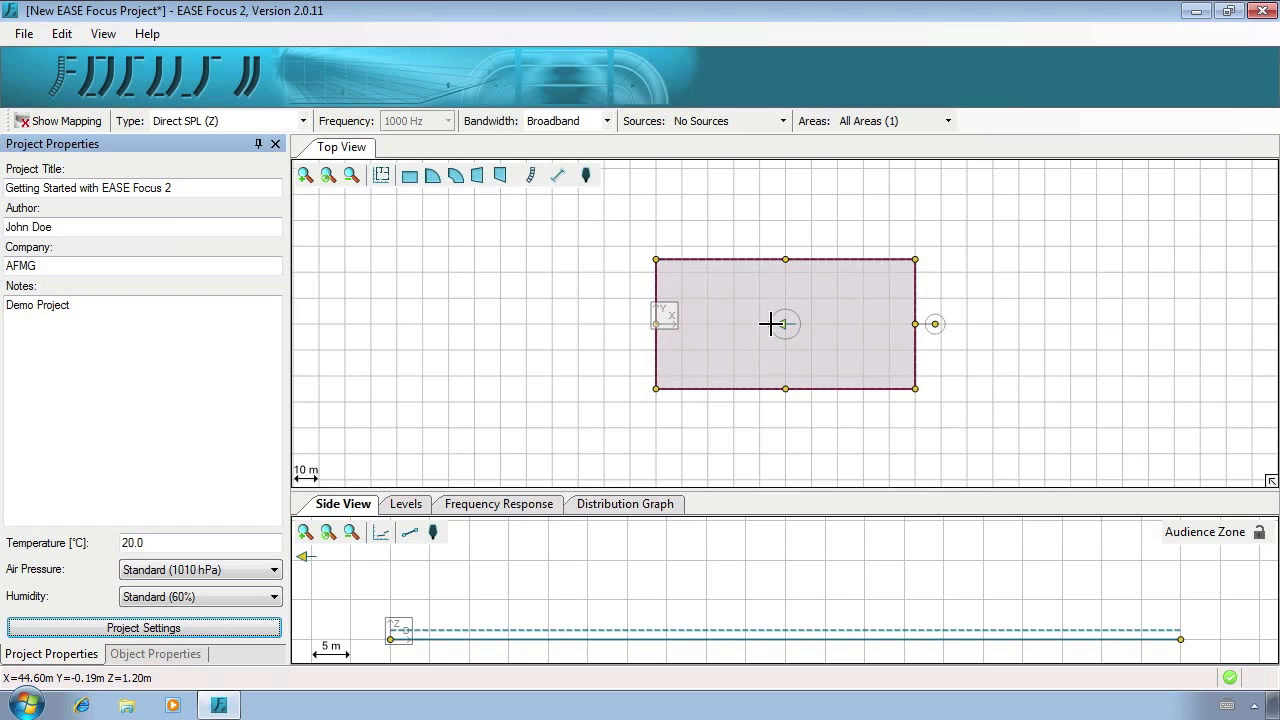
Step: Try a second area in the Audience Zone with its front end at about D1 73 m and Z1 2.3 m, and remove it
left_click(729, 290)
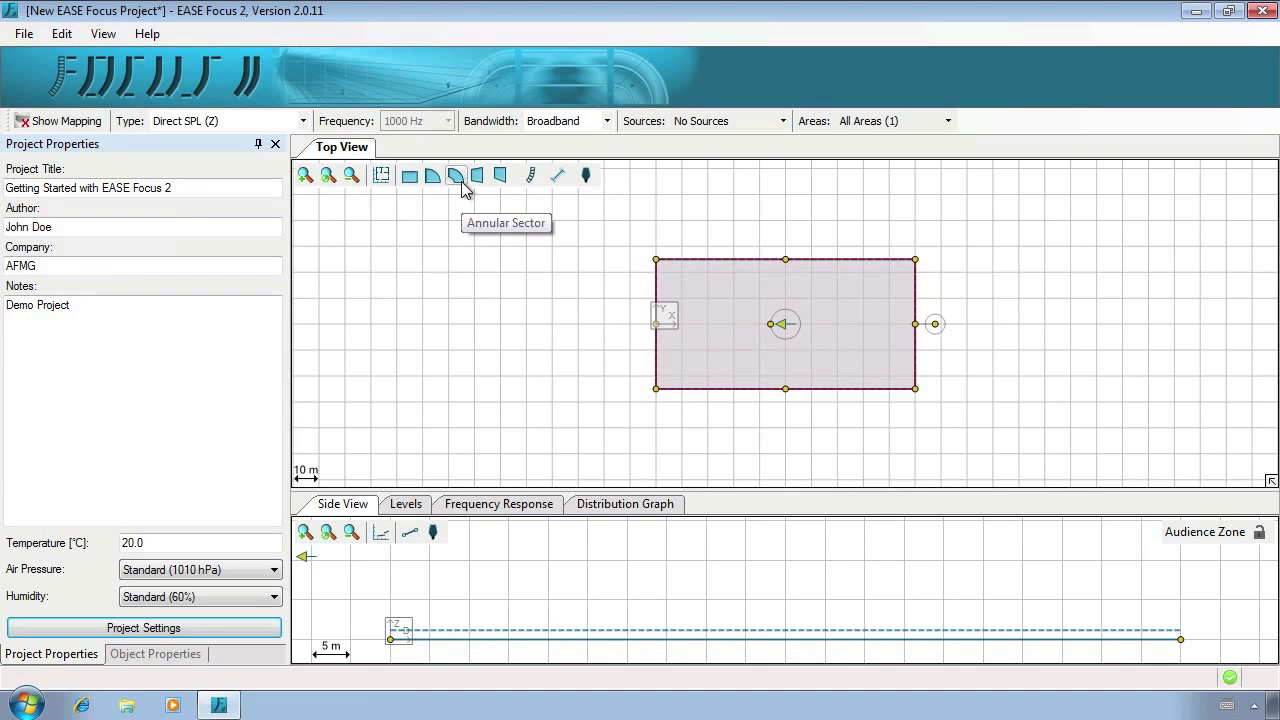
left_click(712, 288)
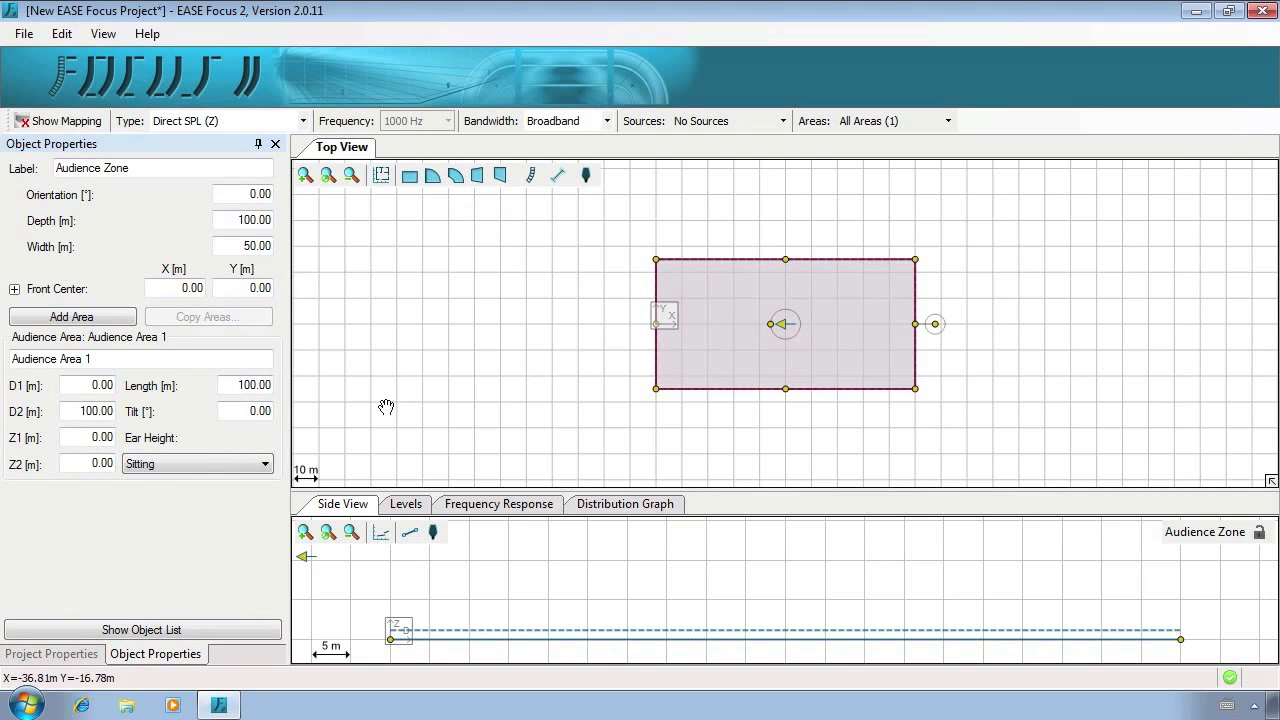
left_click(72, 317)
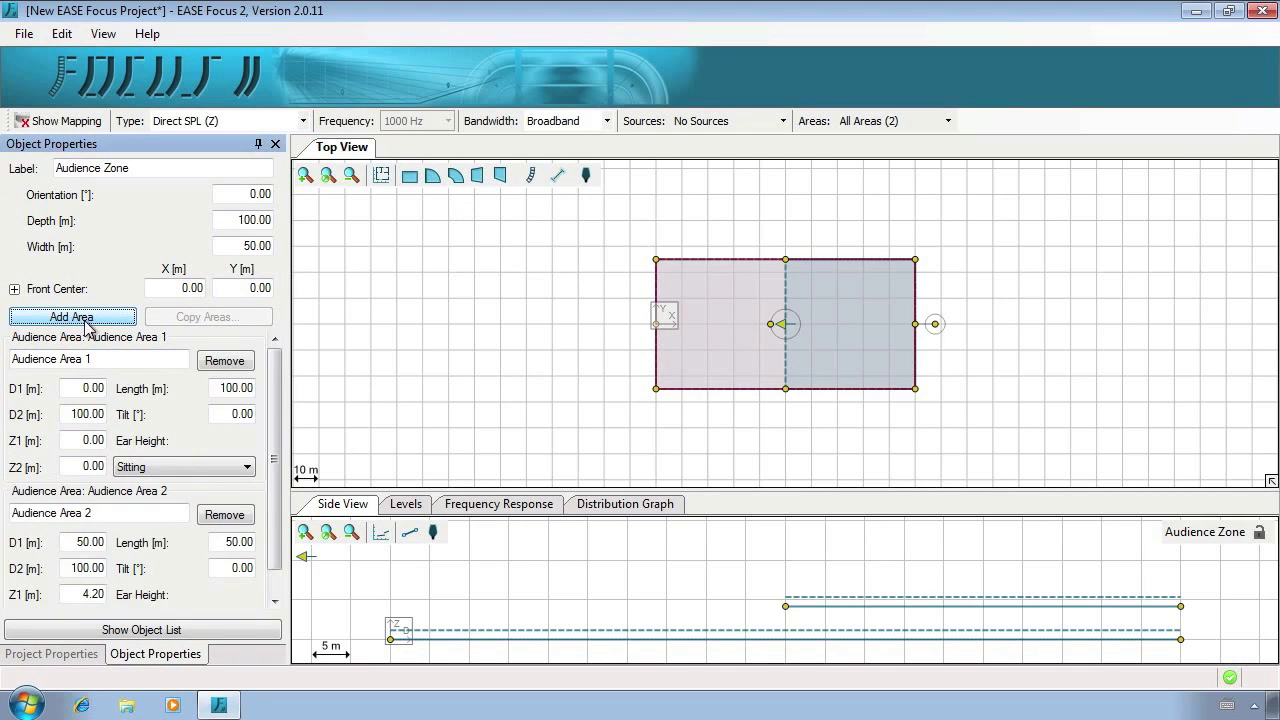
left_click_drag(785, 608, 966, 621)
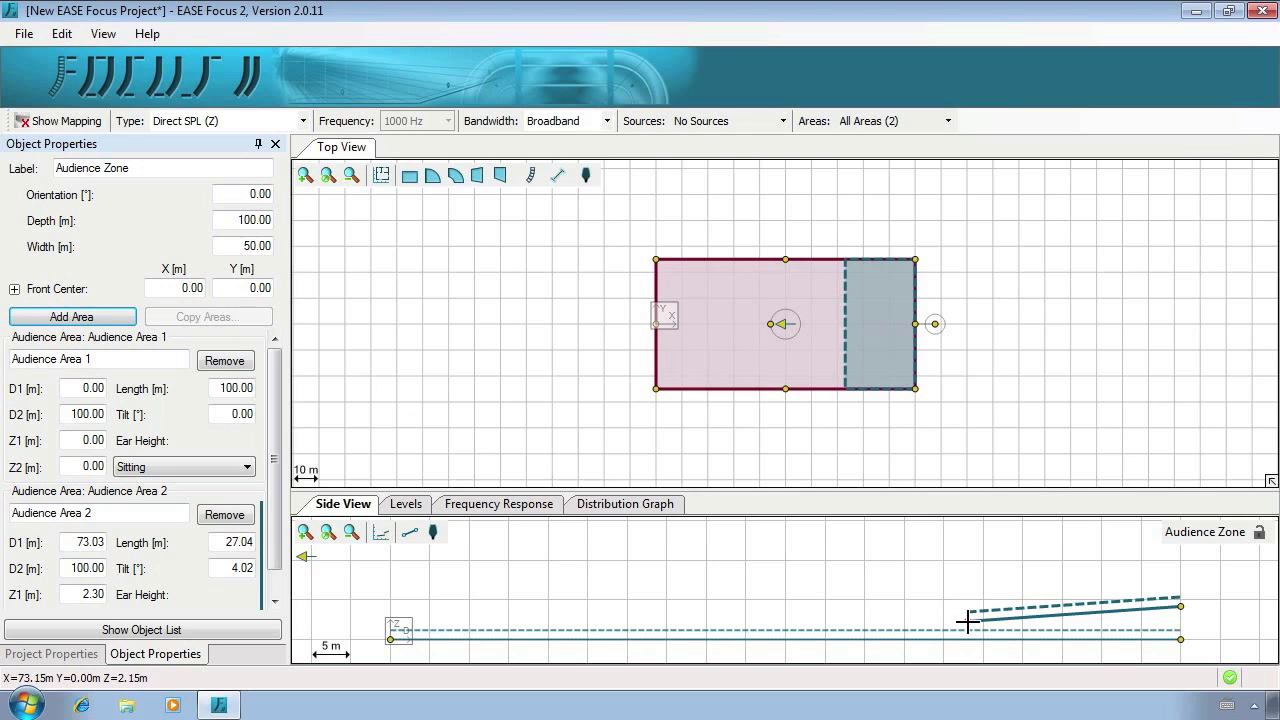
left_click(247, 518)
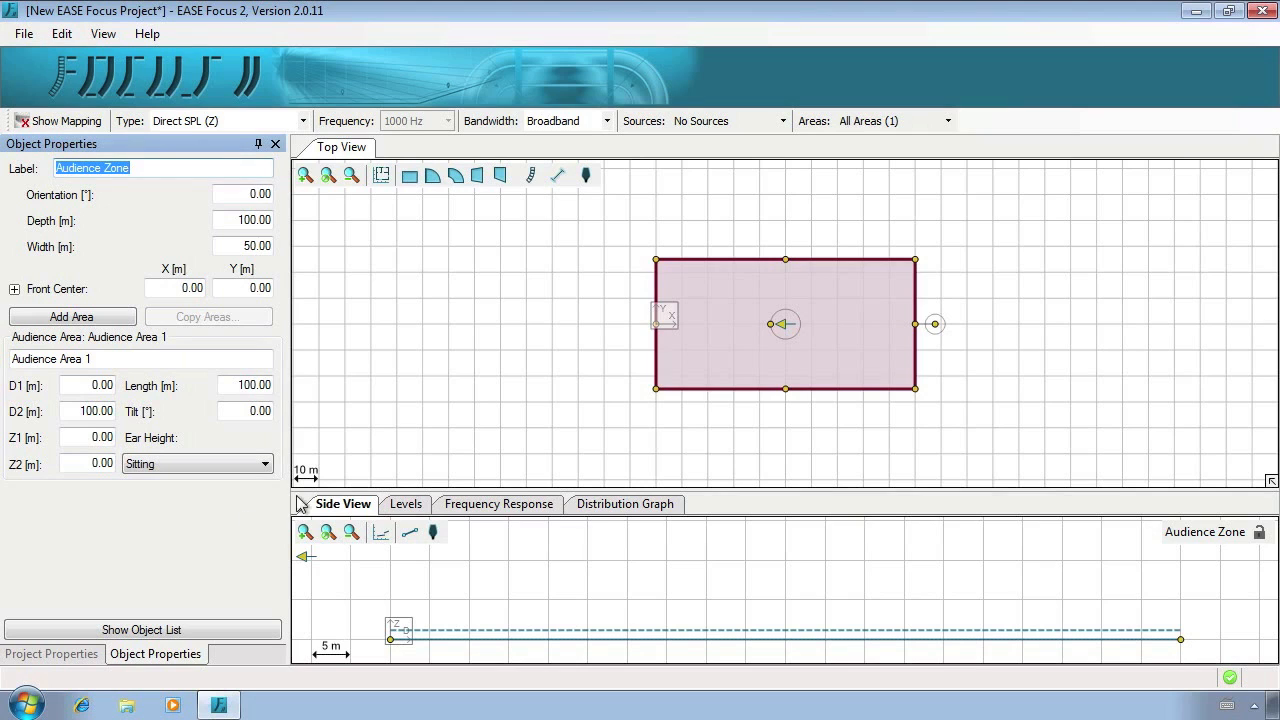
Step: Set the Audience Zone's depth to 8 m, width to 14 m and front center X to -10 m
left_click(580, 357)
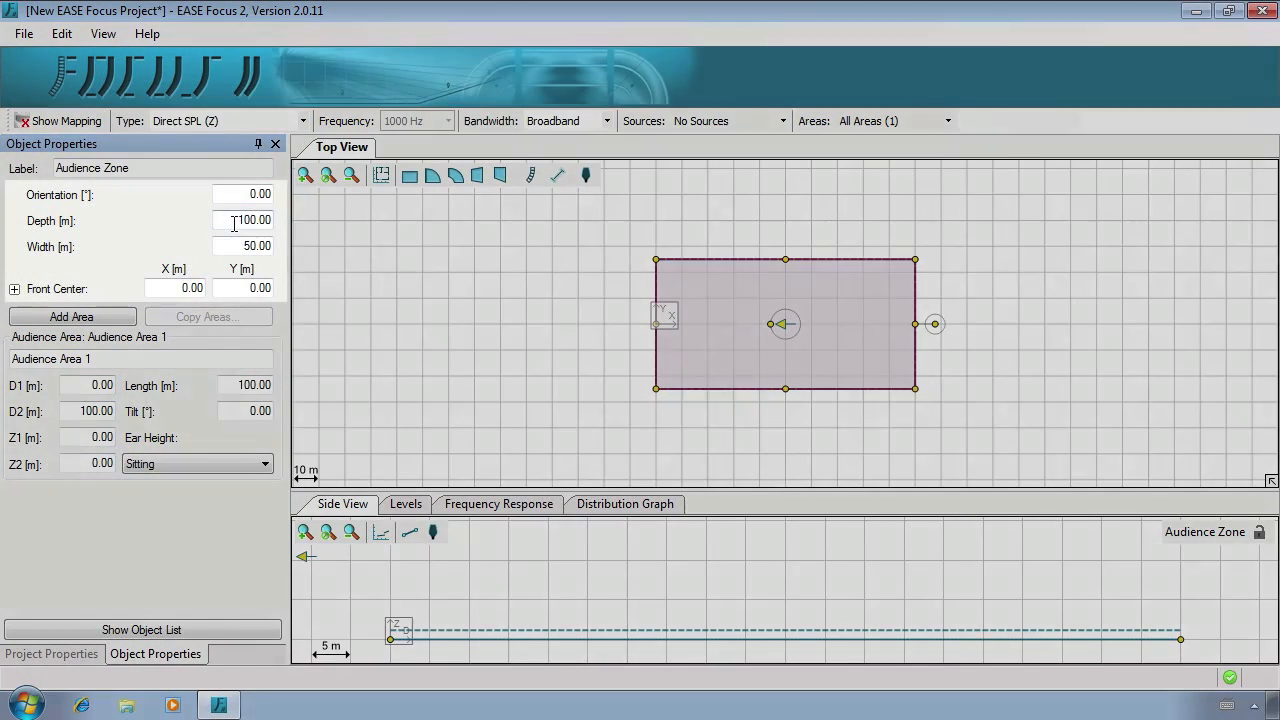
double_click(225, 219)
type("8")
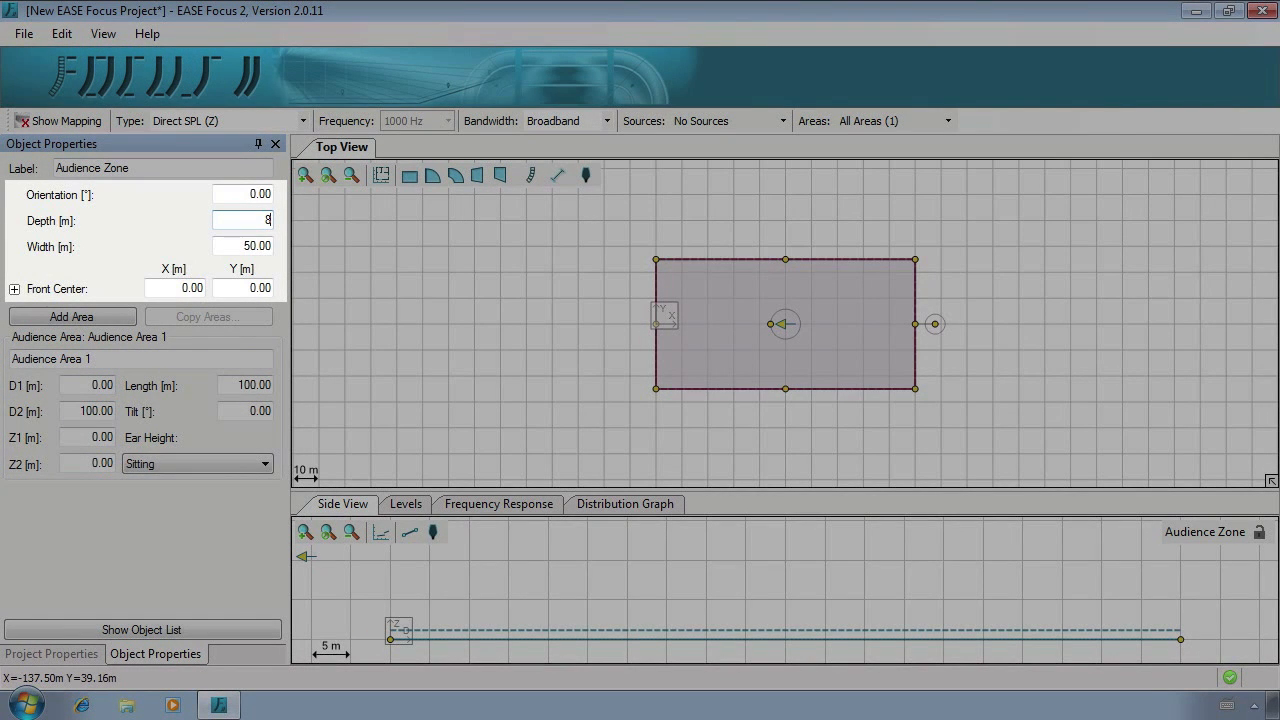
key("Tab")
type("1")
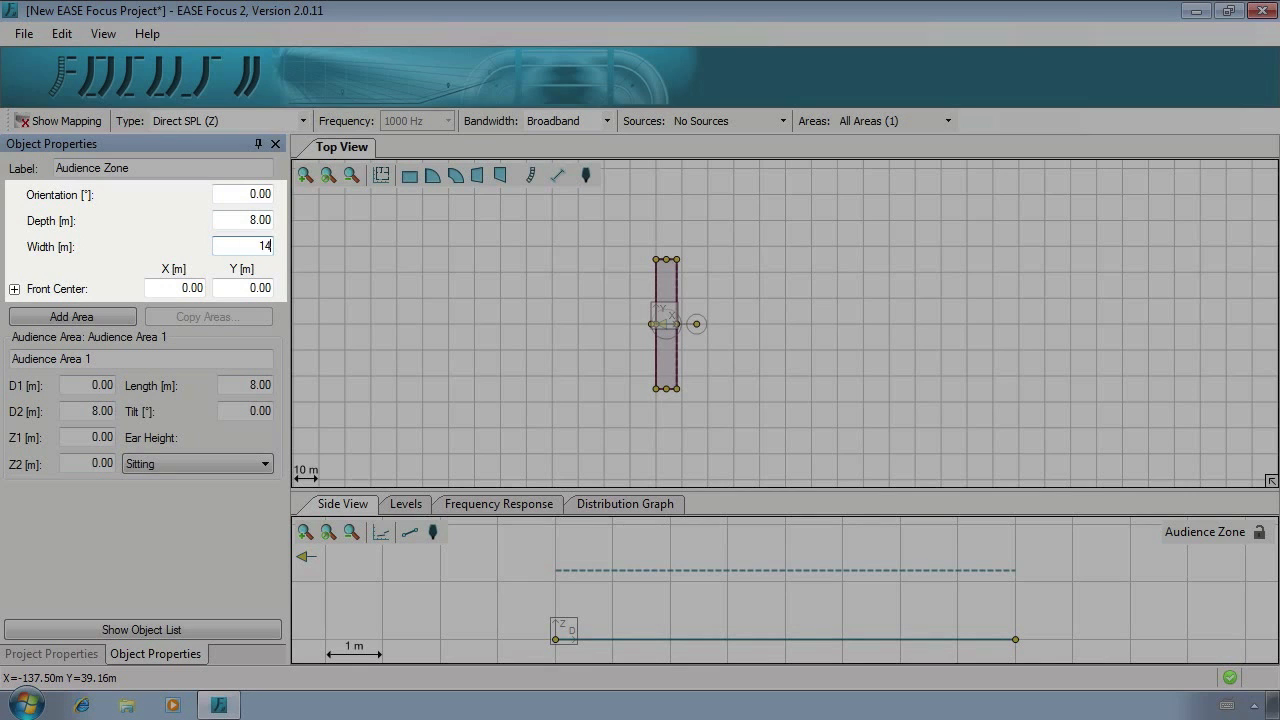
type("4")
key("Tab")
type("-10")
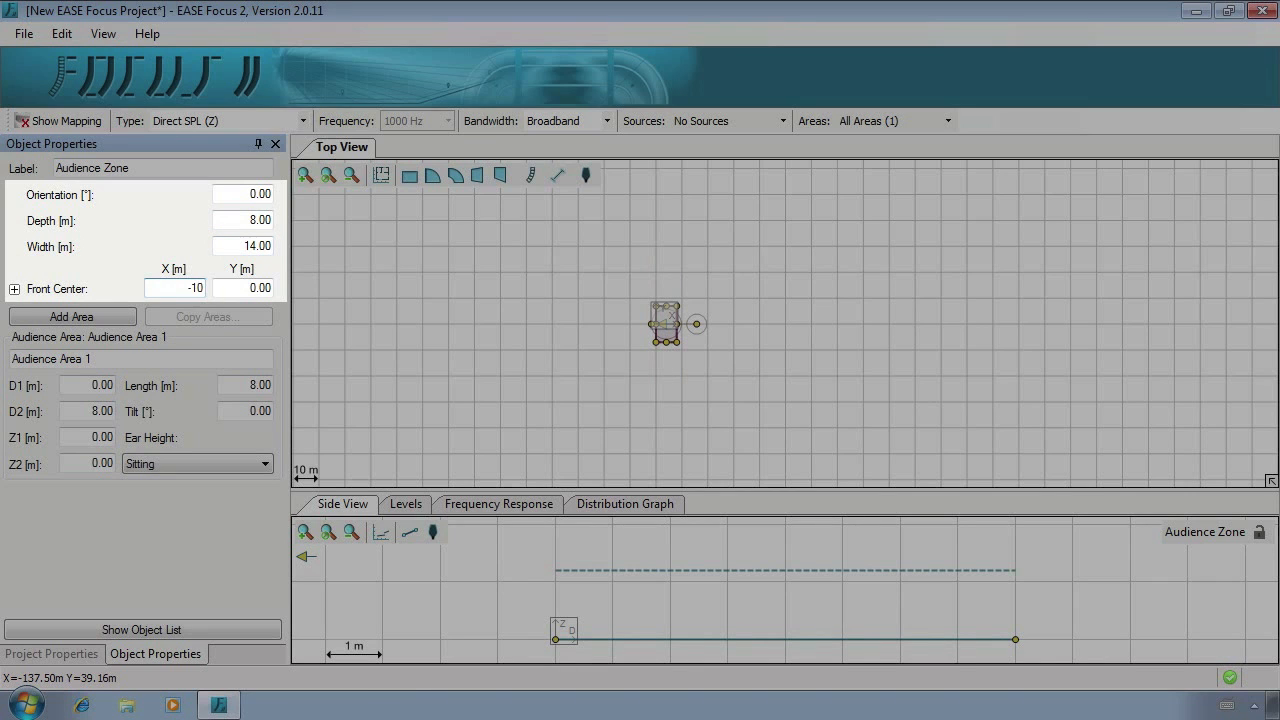
key("Return")
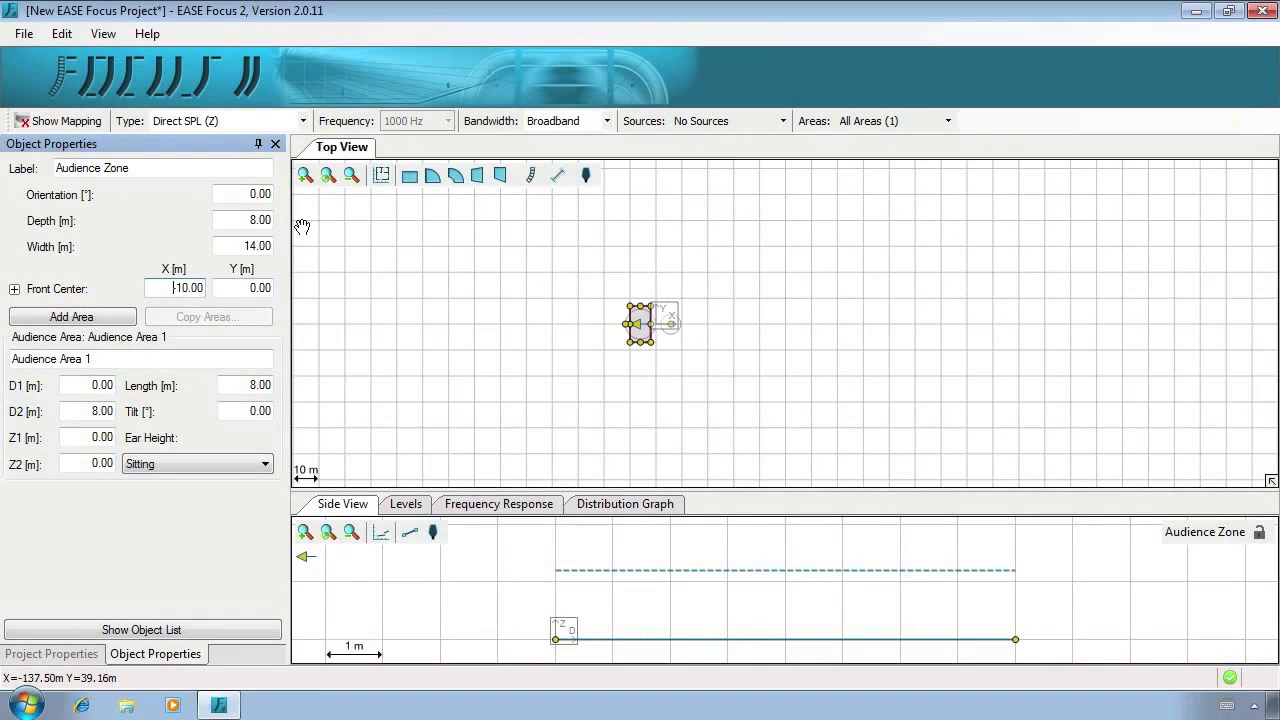
left_click(328, 177)
left_click(738, 321)
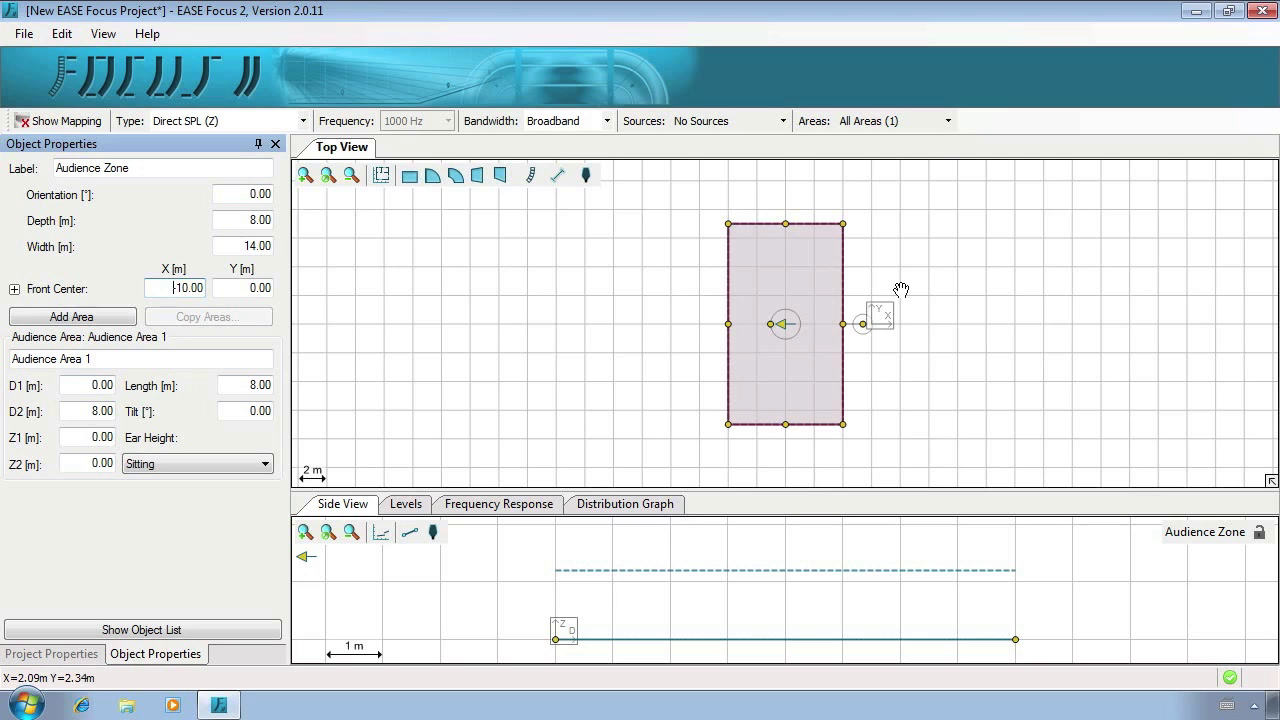
Step: Set the Audience Zone's orientation to 180° and undo that change
left_click(246, 195)
type("180")
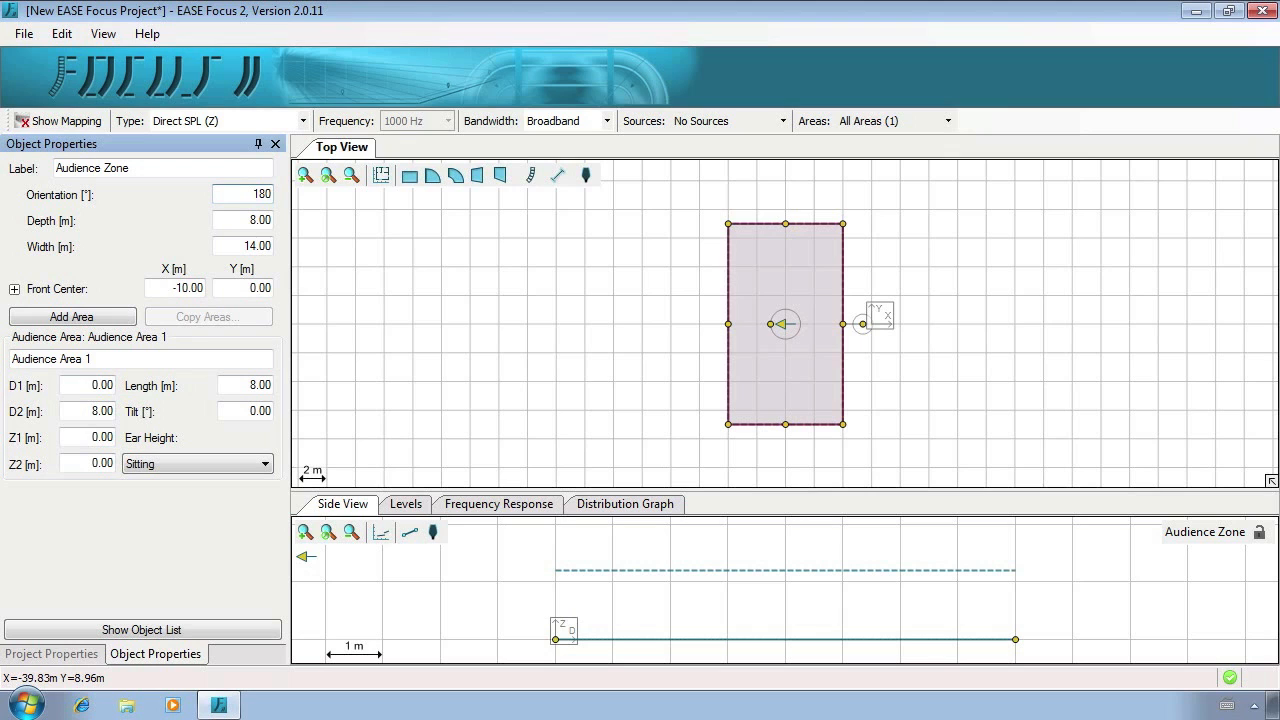
key("Return")
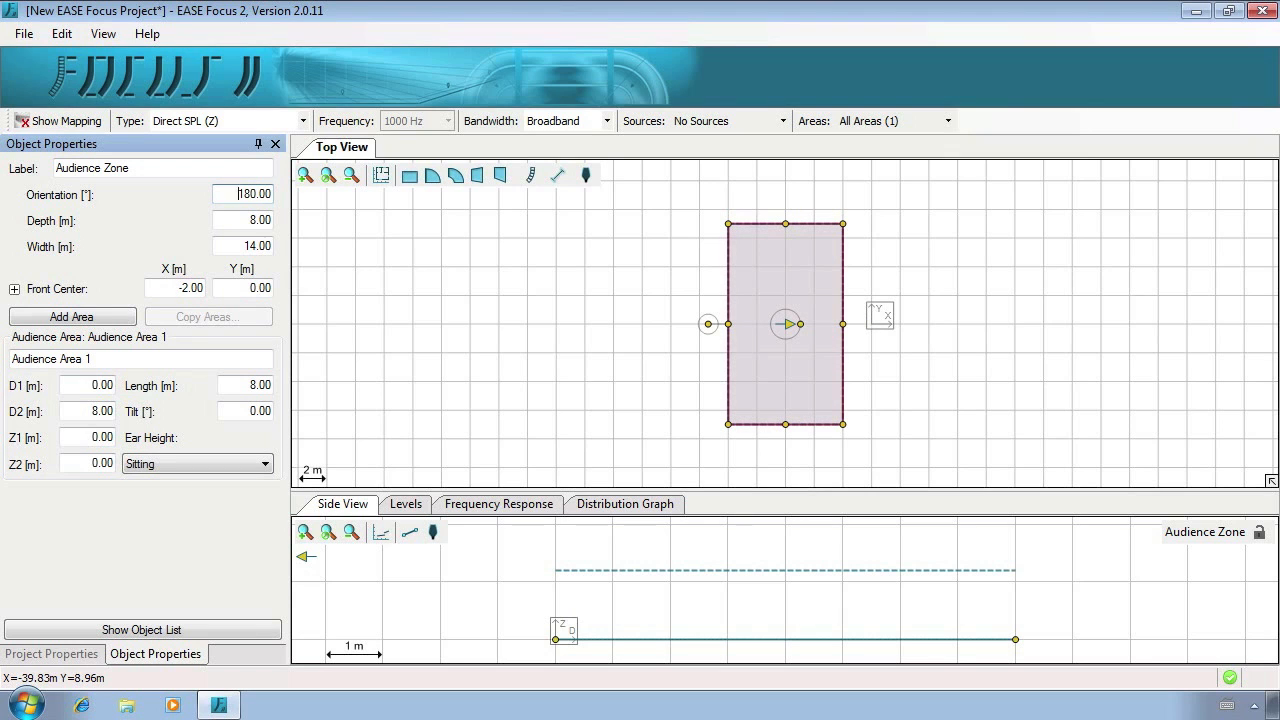
key("ctrl+z")
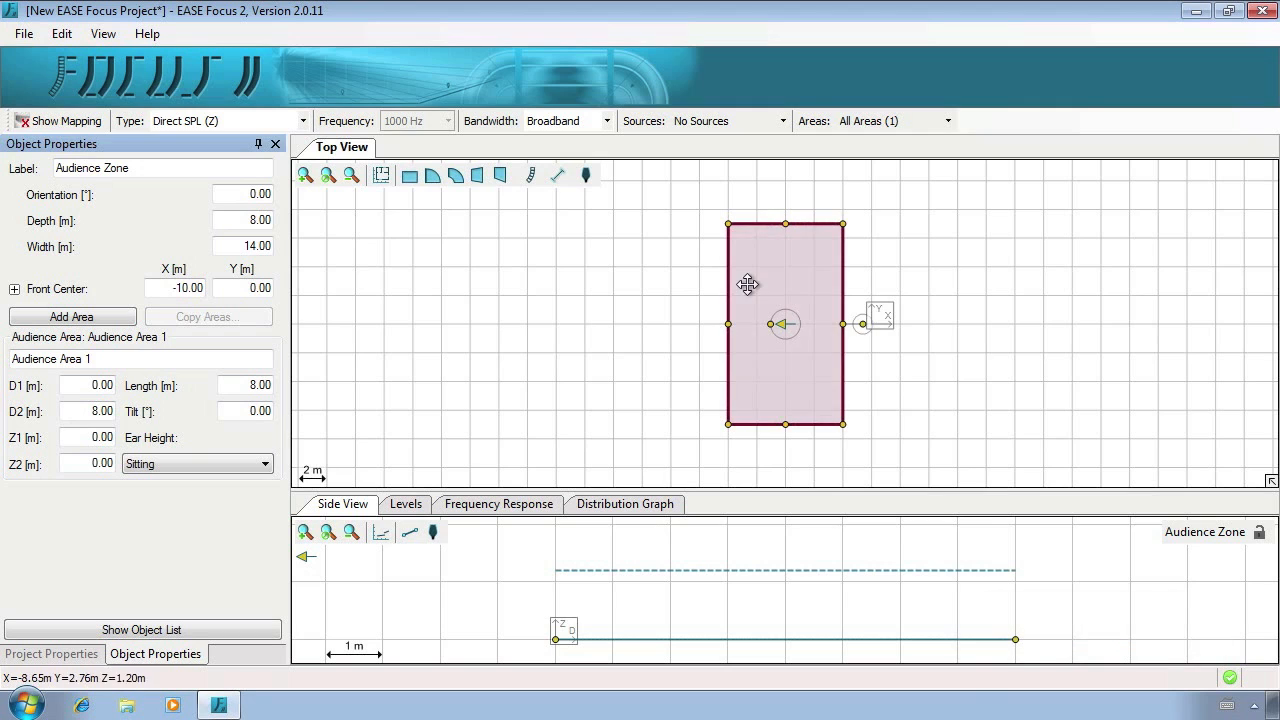
Step: Flip the Audience Zone horizontally in the Top View
right_click(748, 284)
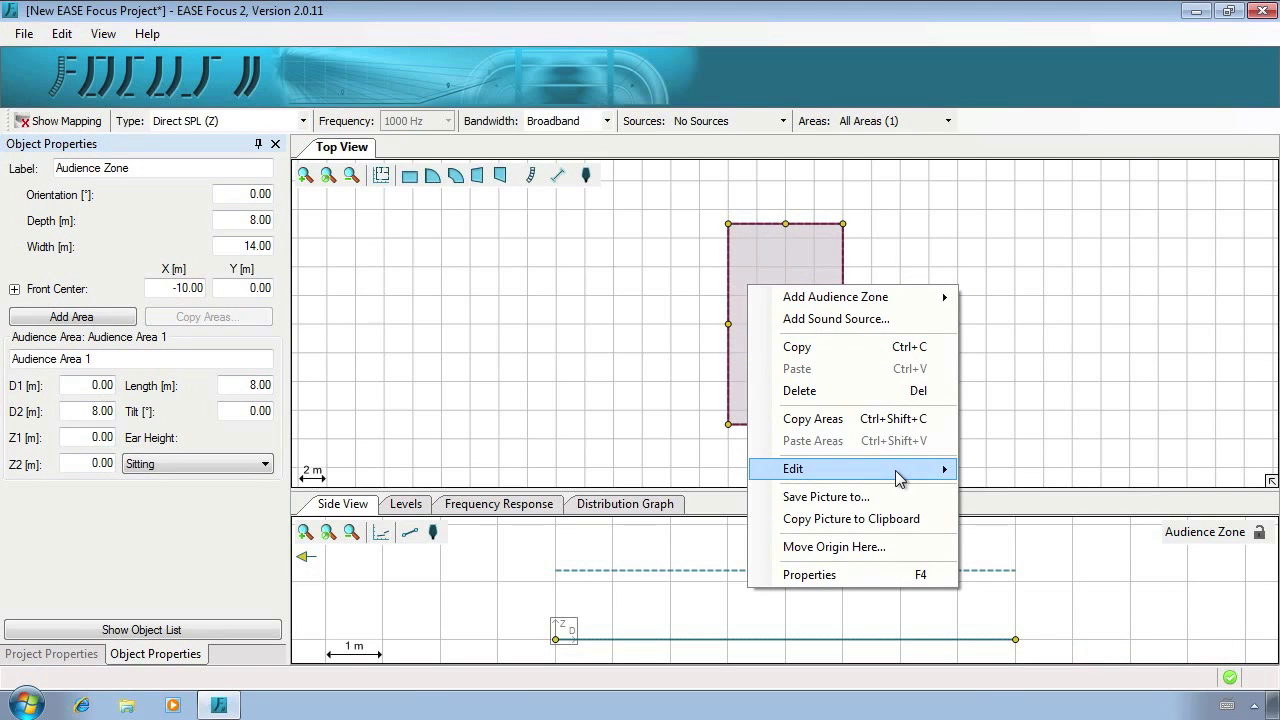
mouse_move(899, 478)
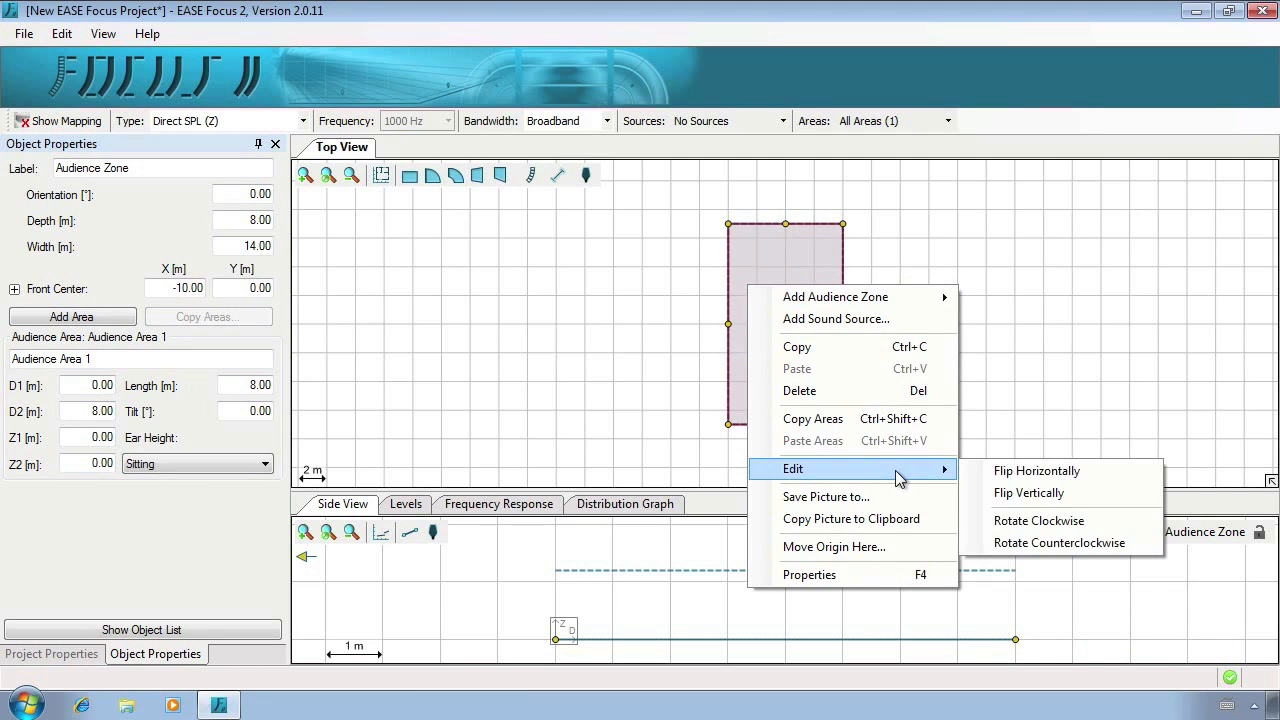
left_click(1033, 479)
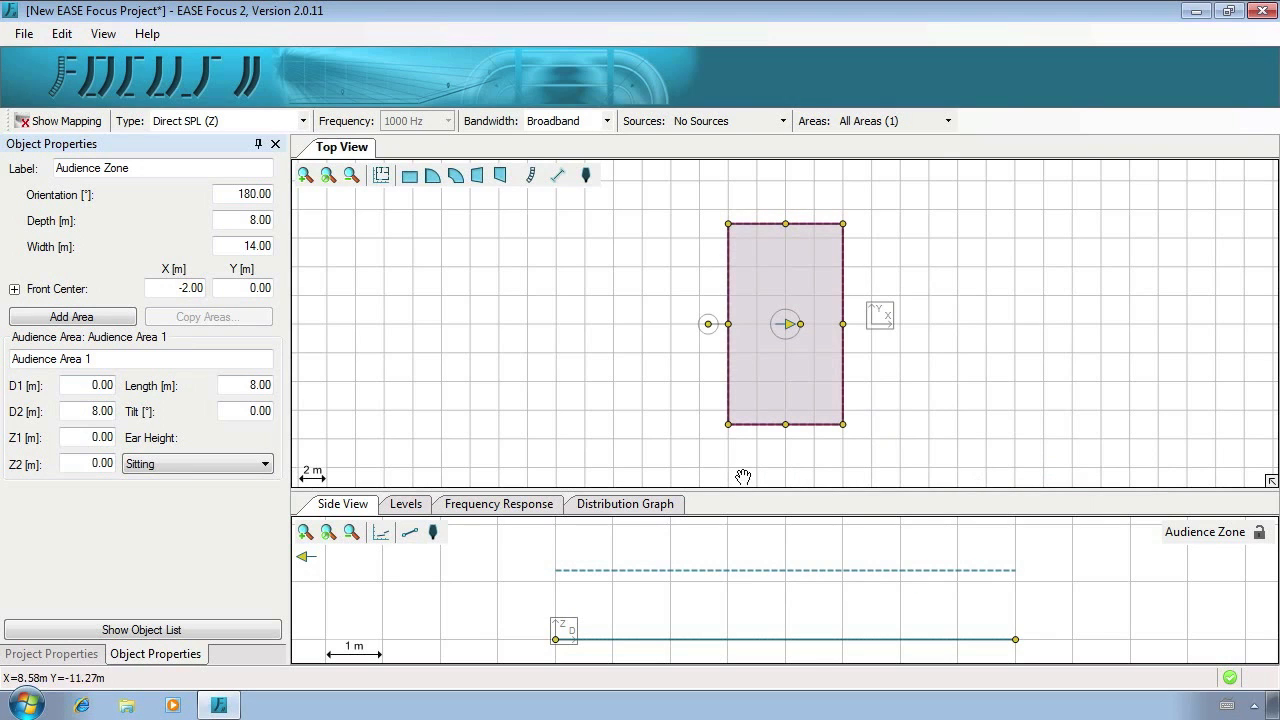
Step: Label the zone "Stage Zone" and move it freehand so its front center is at about X -3.2 m, Y 1.05 m
left_click(135, 168)
left_click_drag(135, 168, 2, 178)
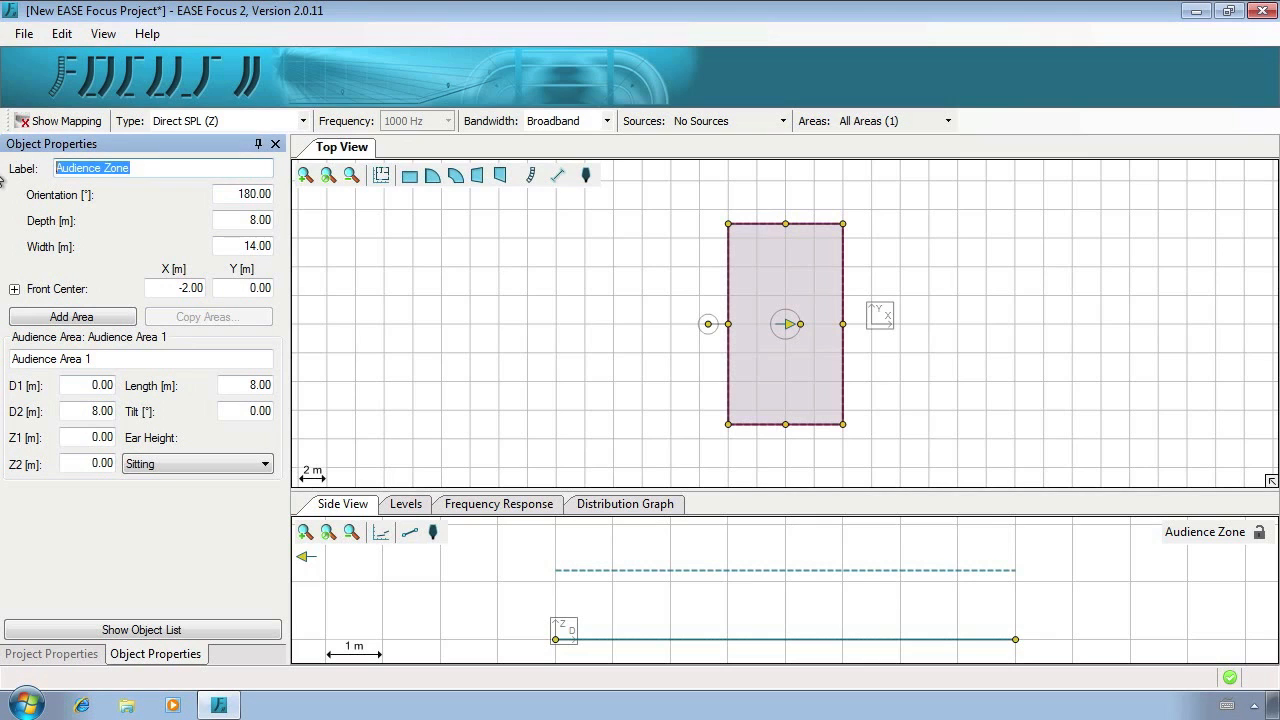
type("Stage")
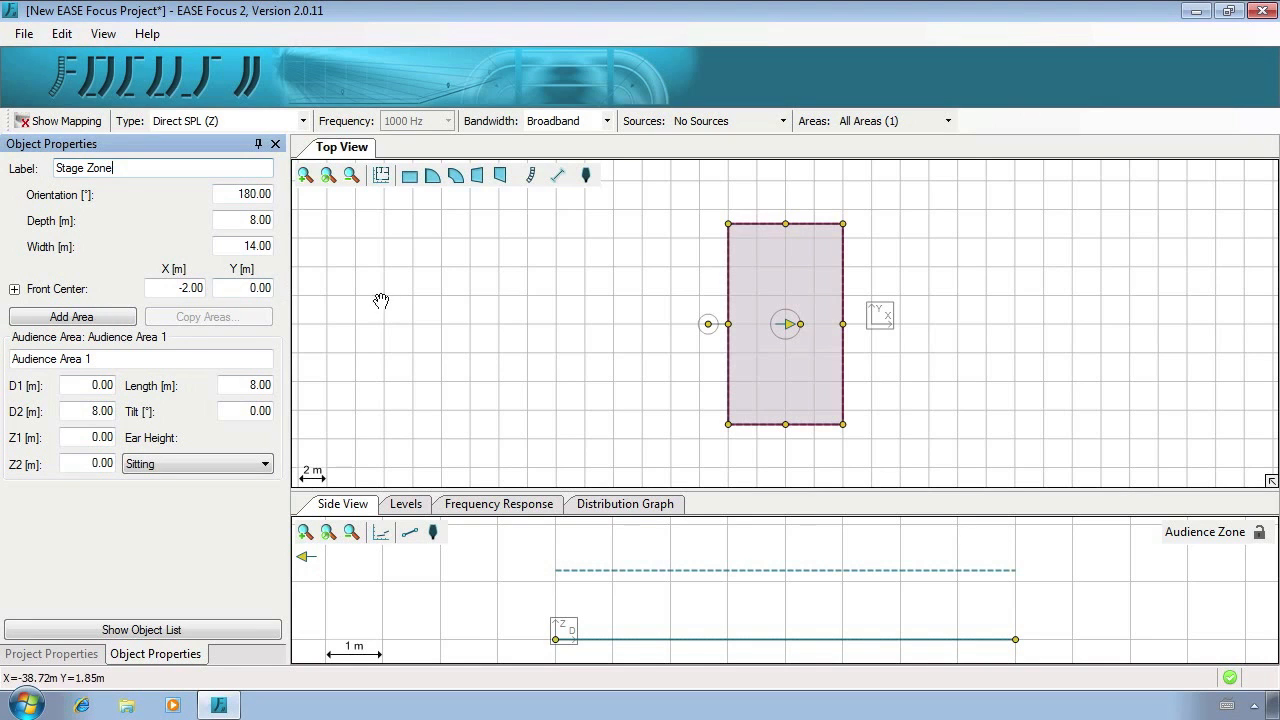
left_click_drag(823, 280, 806, 265)
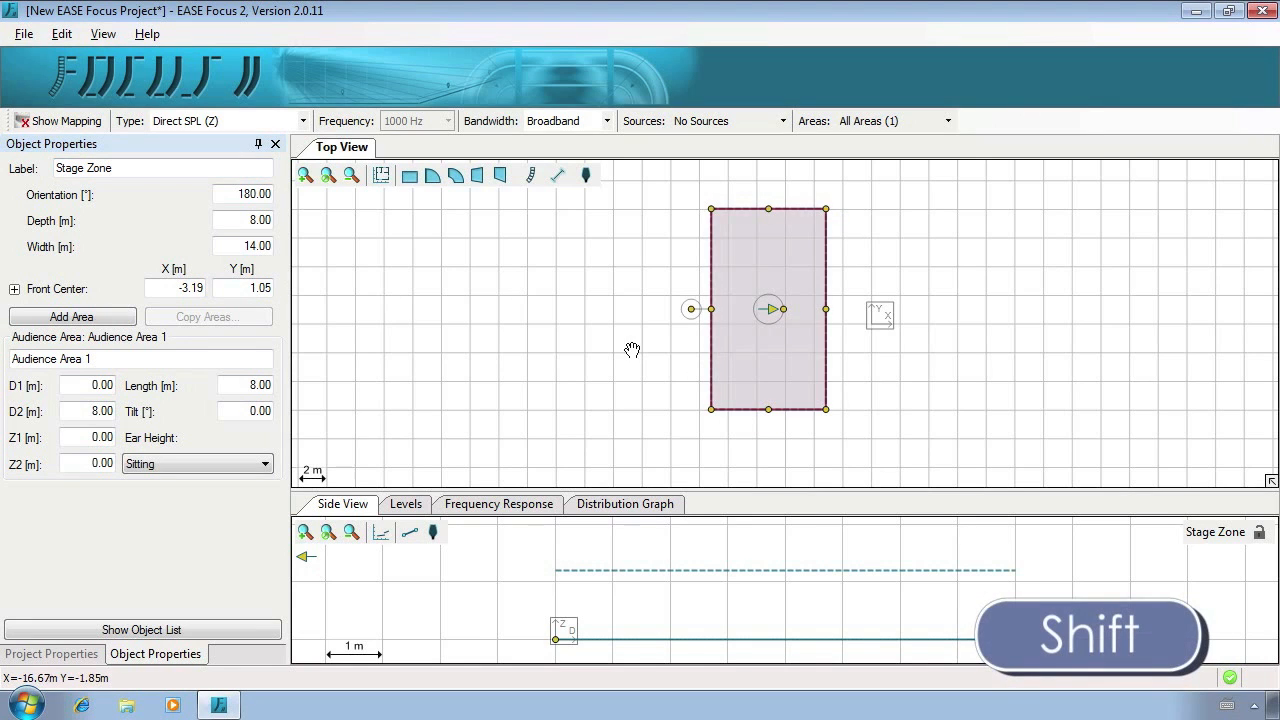
Step: Add a right-angled trapezoid audience zone about 18.8 m deep in front of the stage, with front center at about X 5.2 m, Y 4.0 m
left_click_drag(632, 349, 889, 368)
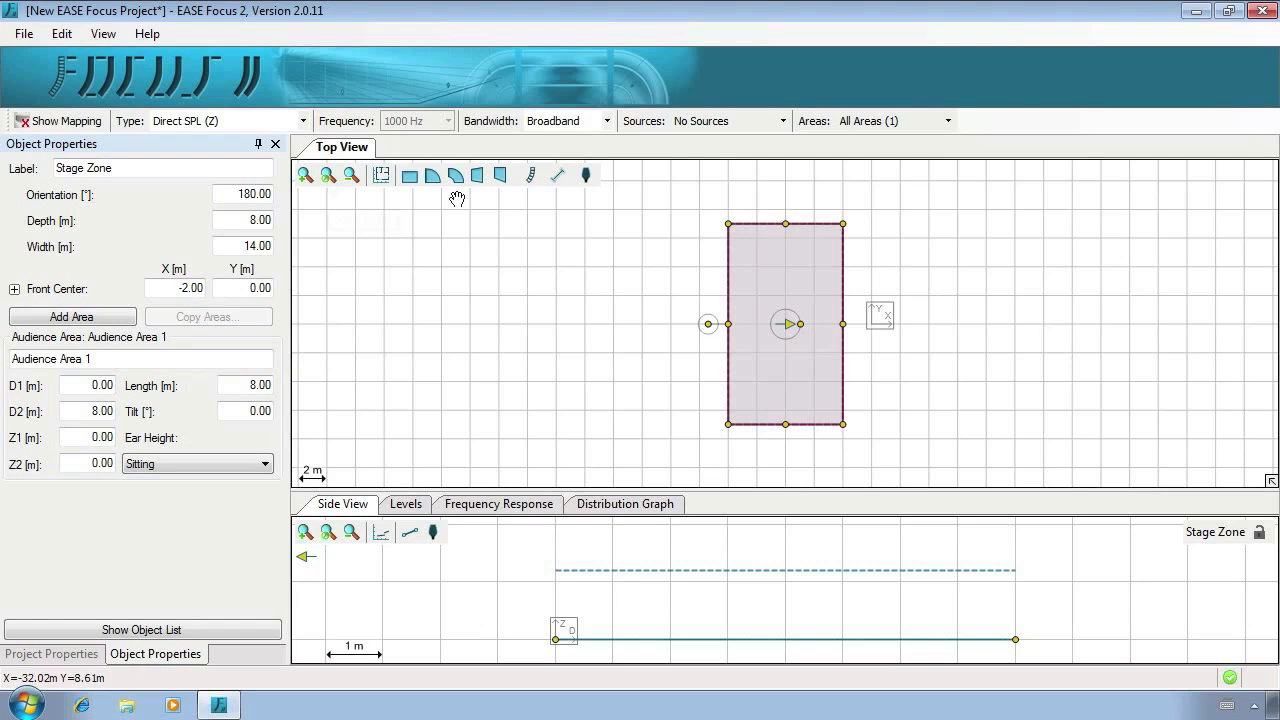
left_click(505, 178)
left_click(945, 227)
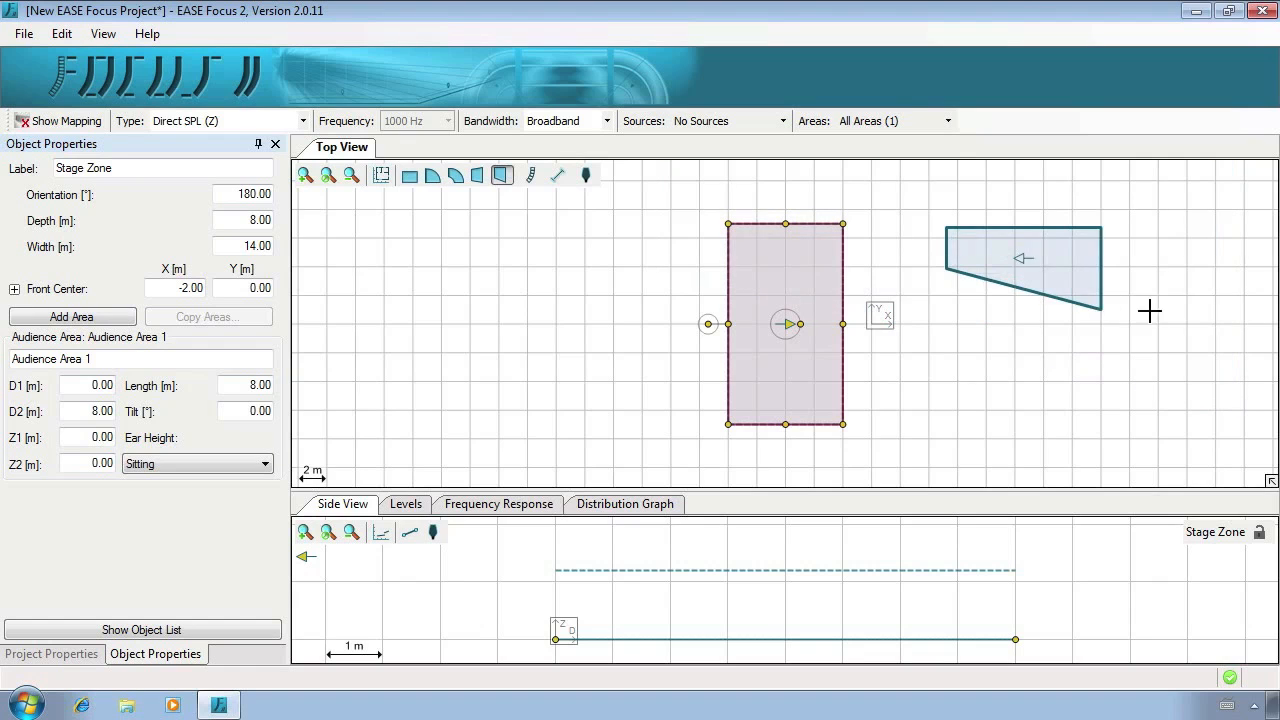
left_click(1213, 335)
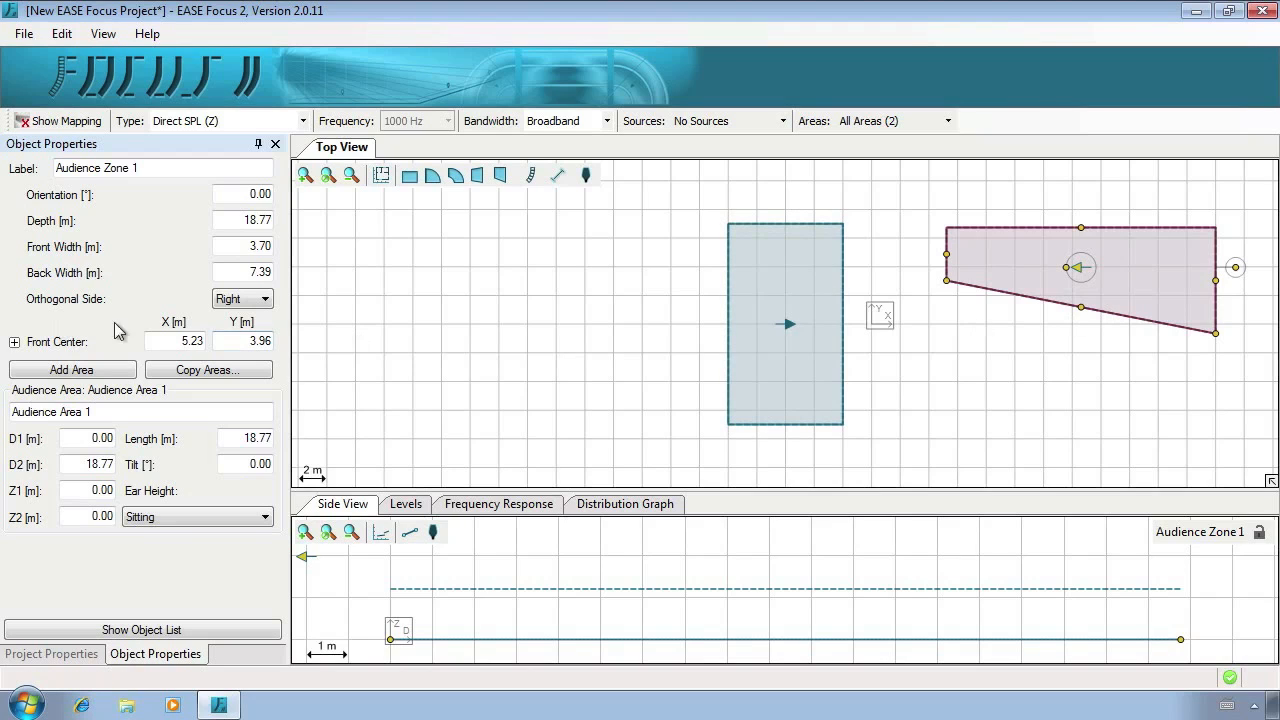
Step: Try the Left orthogonal side on the new trapezoid zone and undo that change
left_click(266, 299)
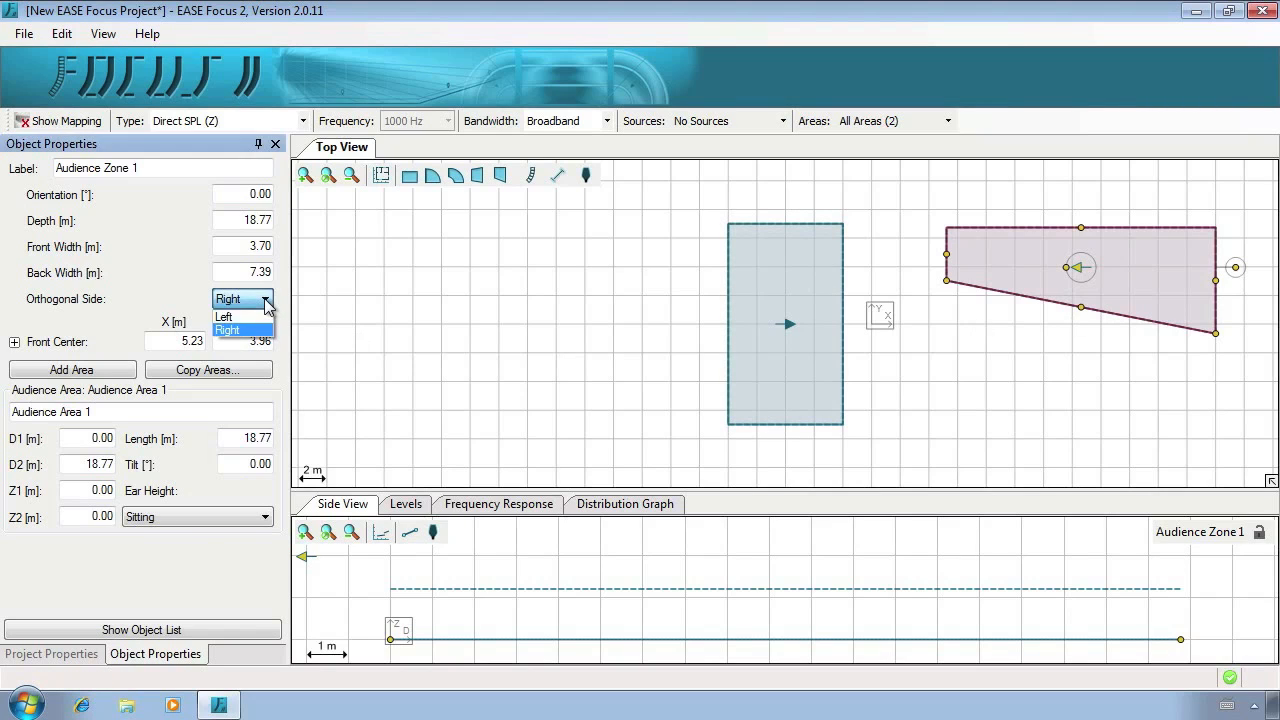
left_click(266, 316)
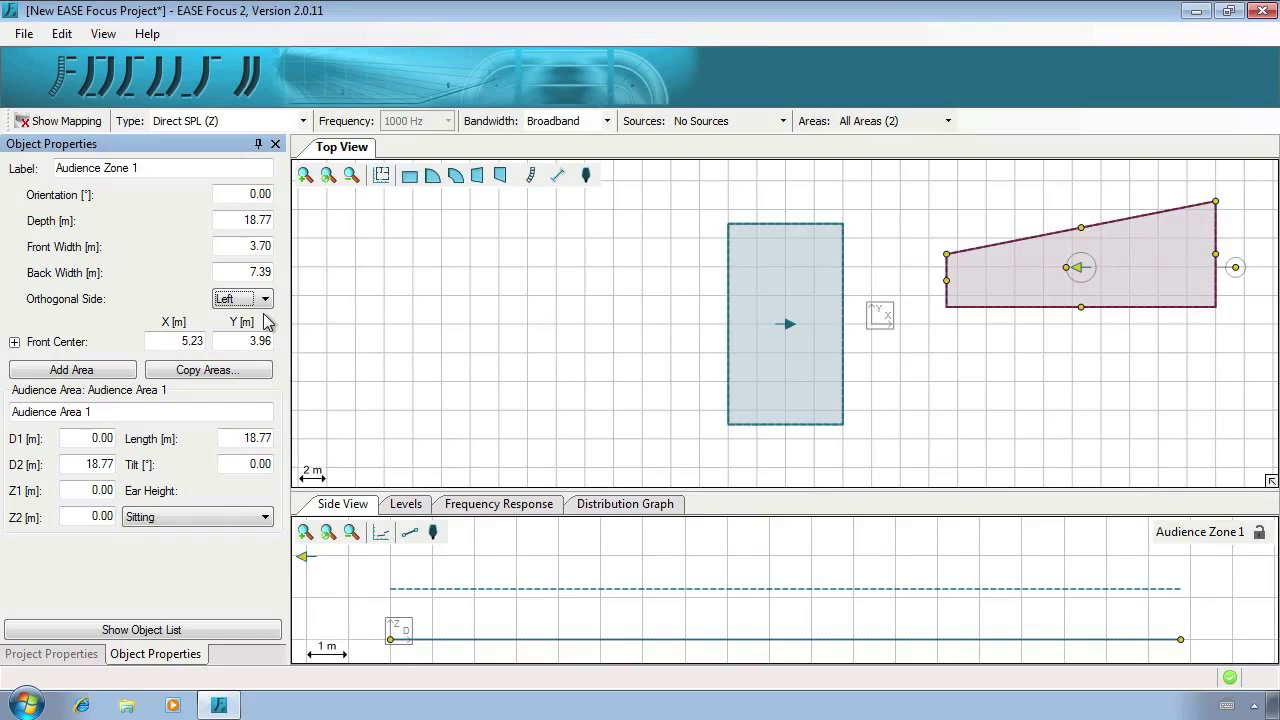
key("ctrl+z")
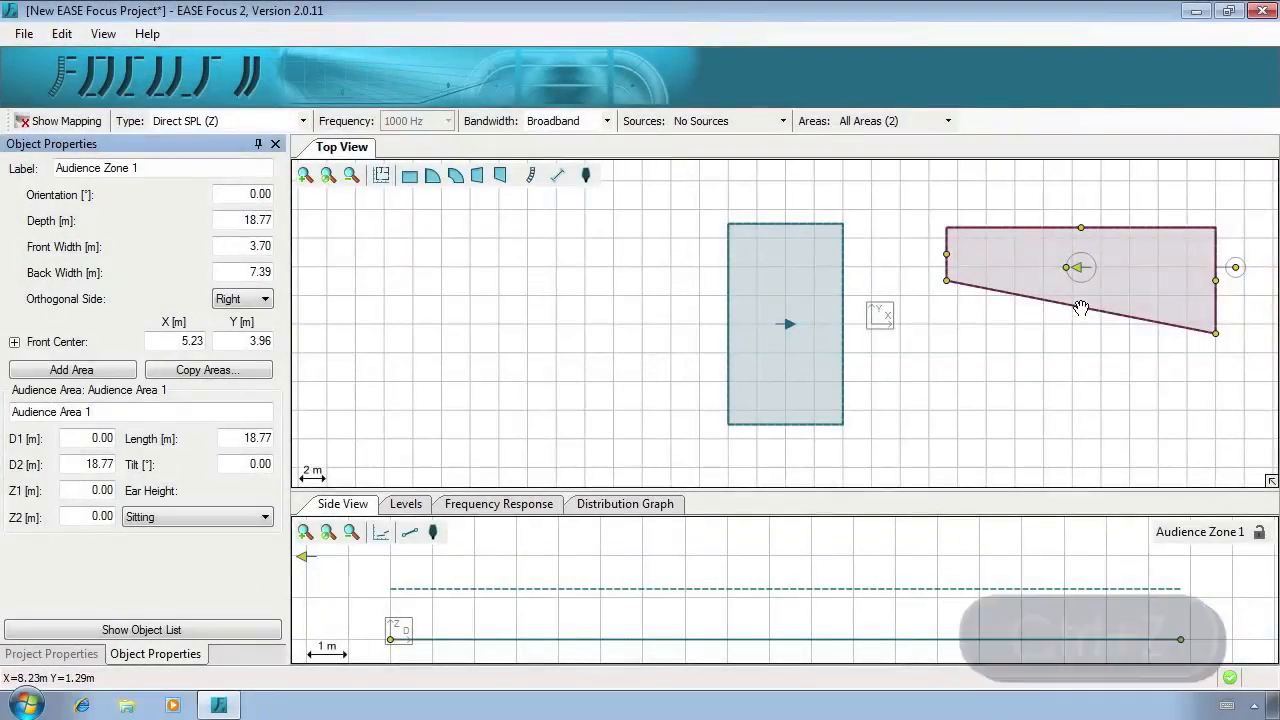
Step: Flip the right-angled trapezoid zone vertically in the Top View
right_click(1176, 313)
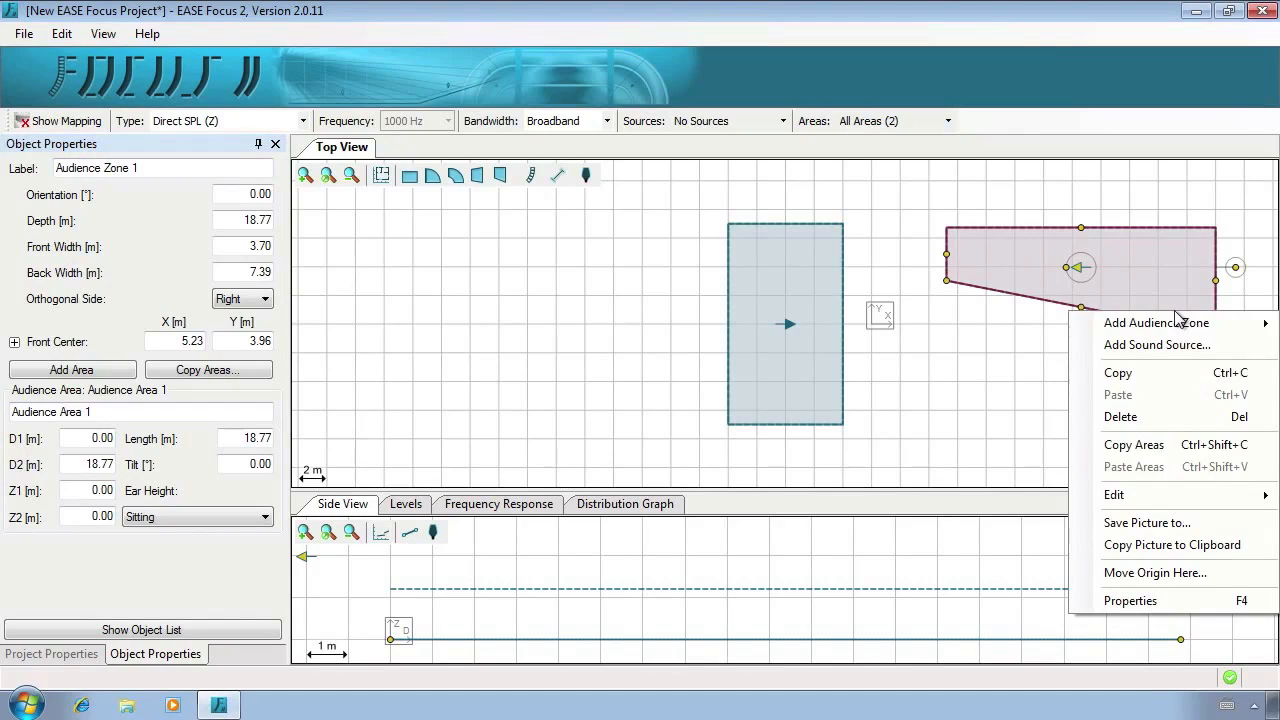
mouse_move(1142, 498)
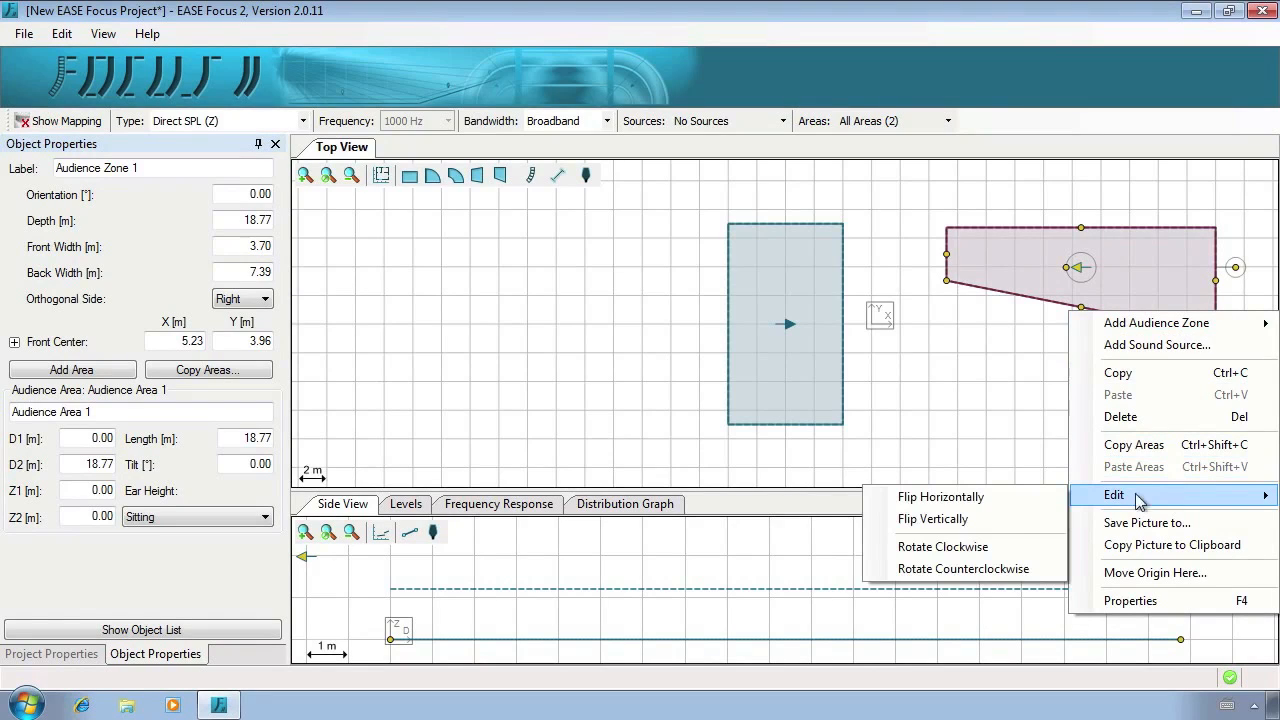
left_click(1004, 521)
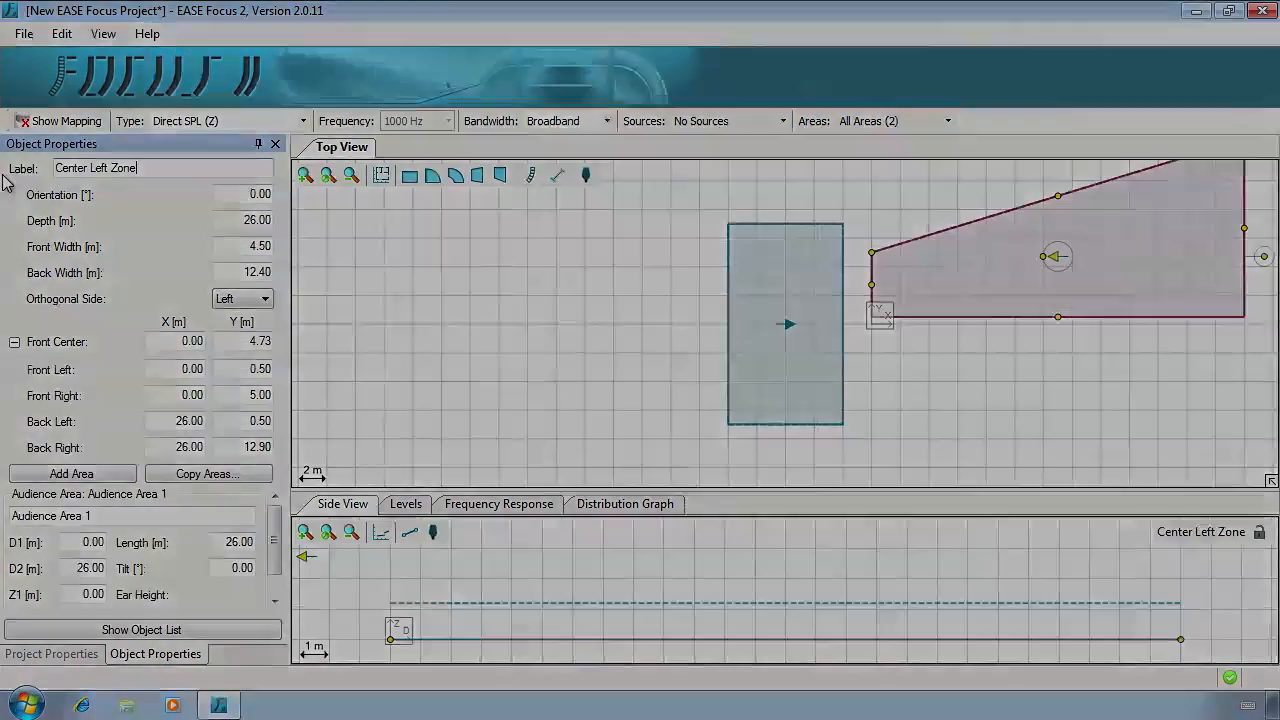
Step: Change the grid size in the Grid and Snap options to a fixed value of 5.0 m
key("F9")
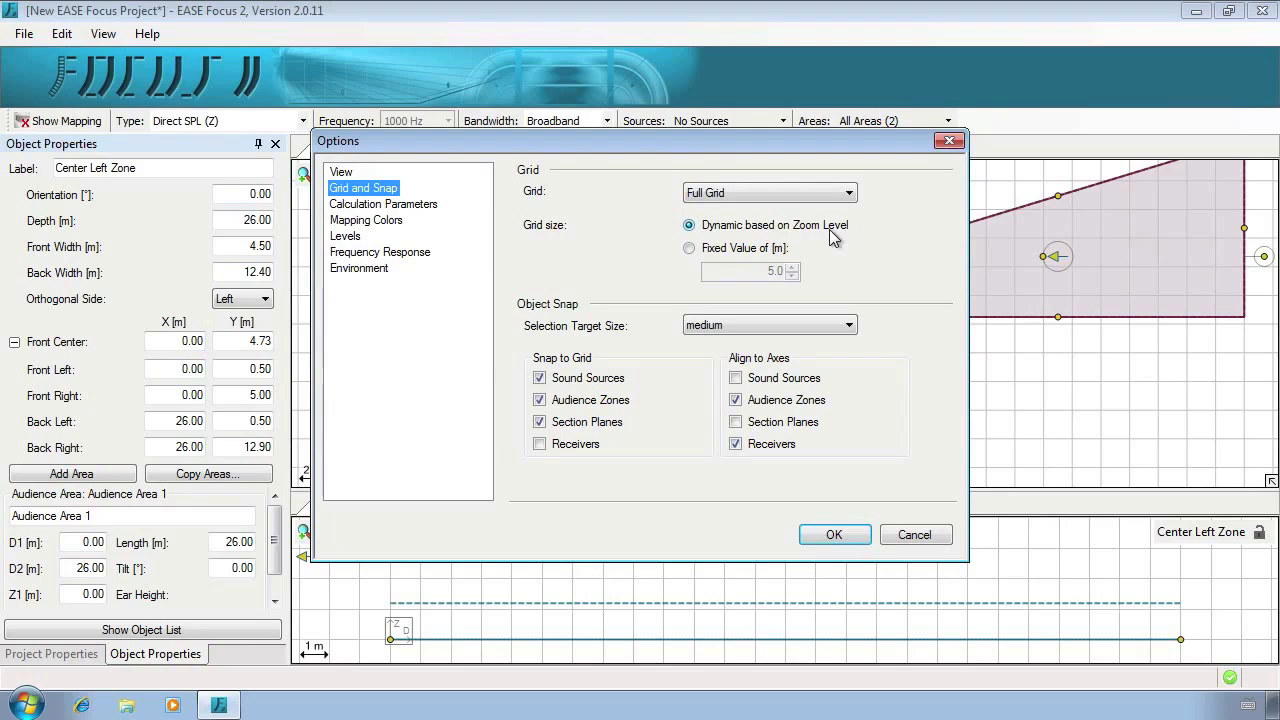
left_click(689, 248)
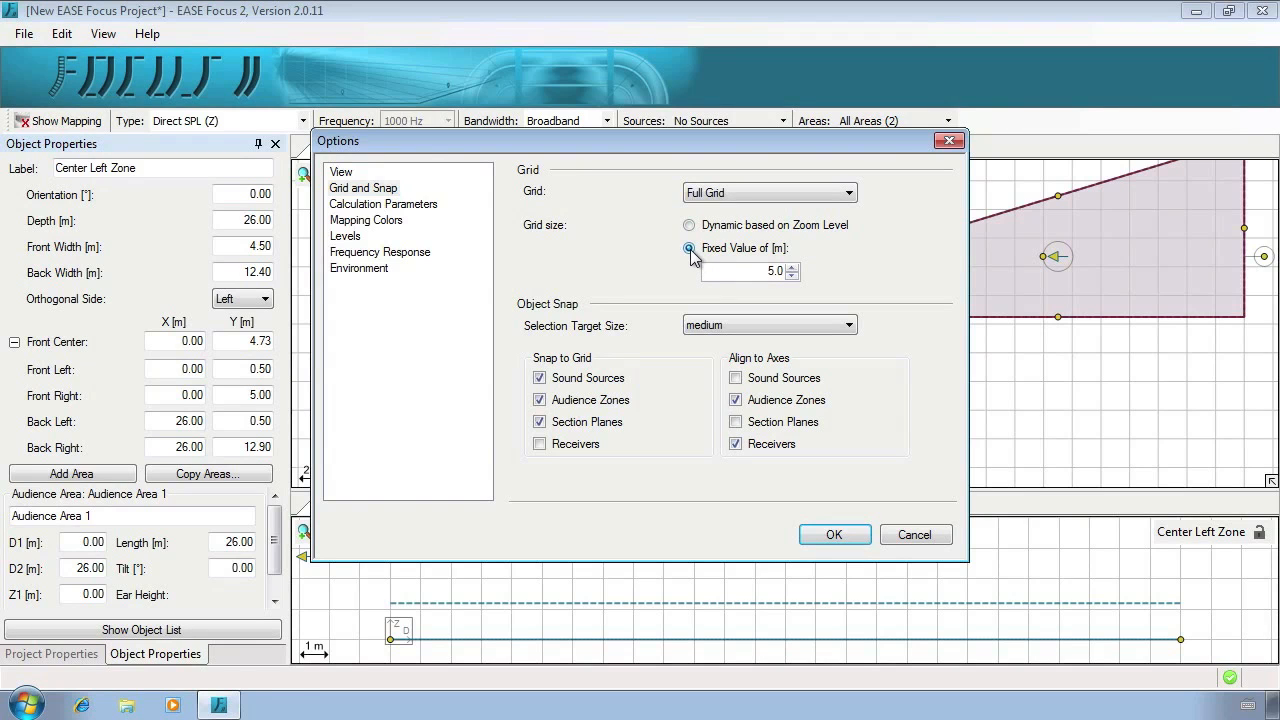
left_click(826, 533)
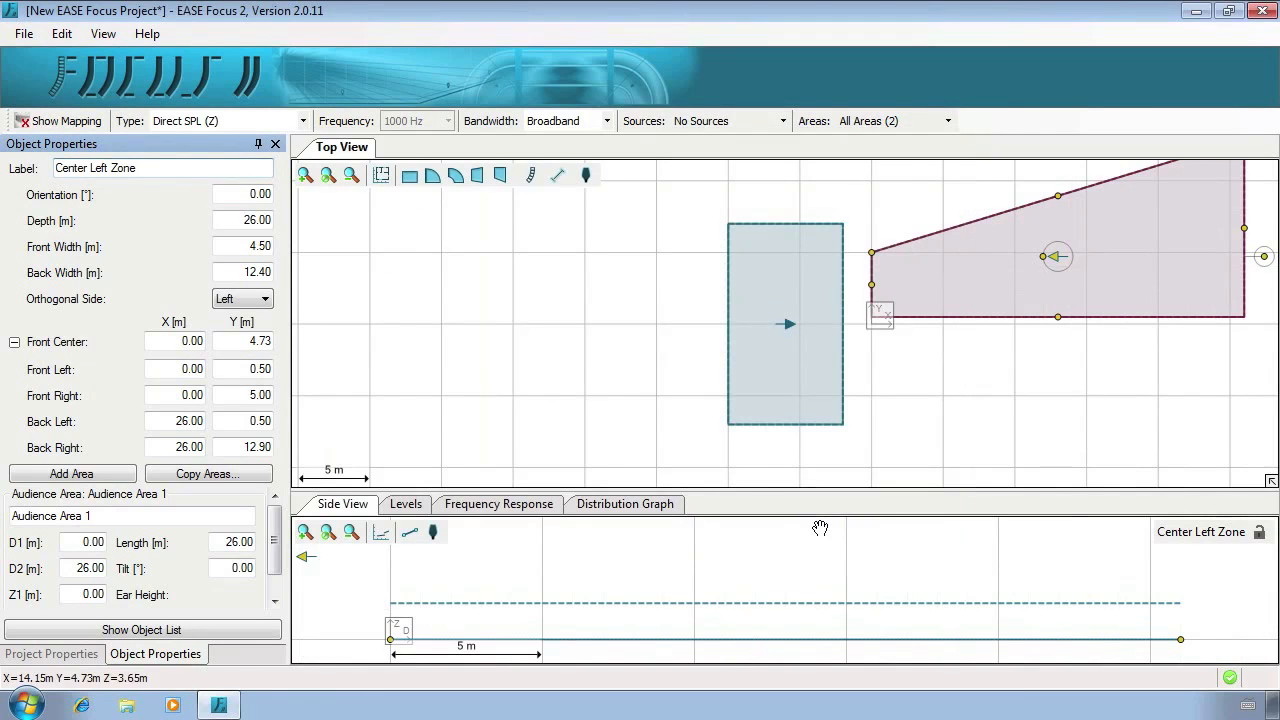
Step: Duplicate the Center Left Zone in the Top View and flip the copy vertically
left_click(352, 176)
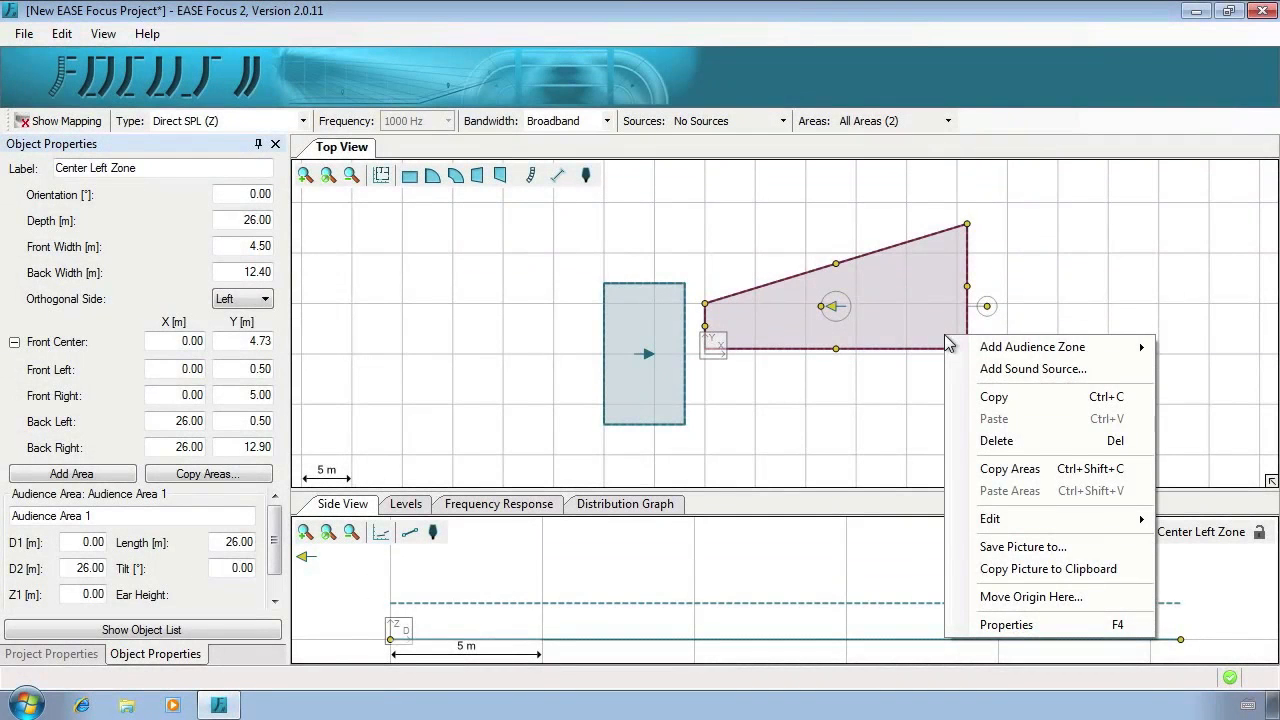
left_click(993, 397)
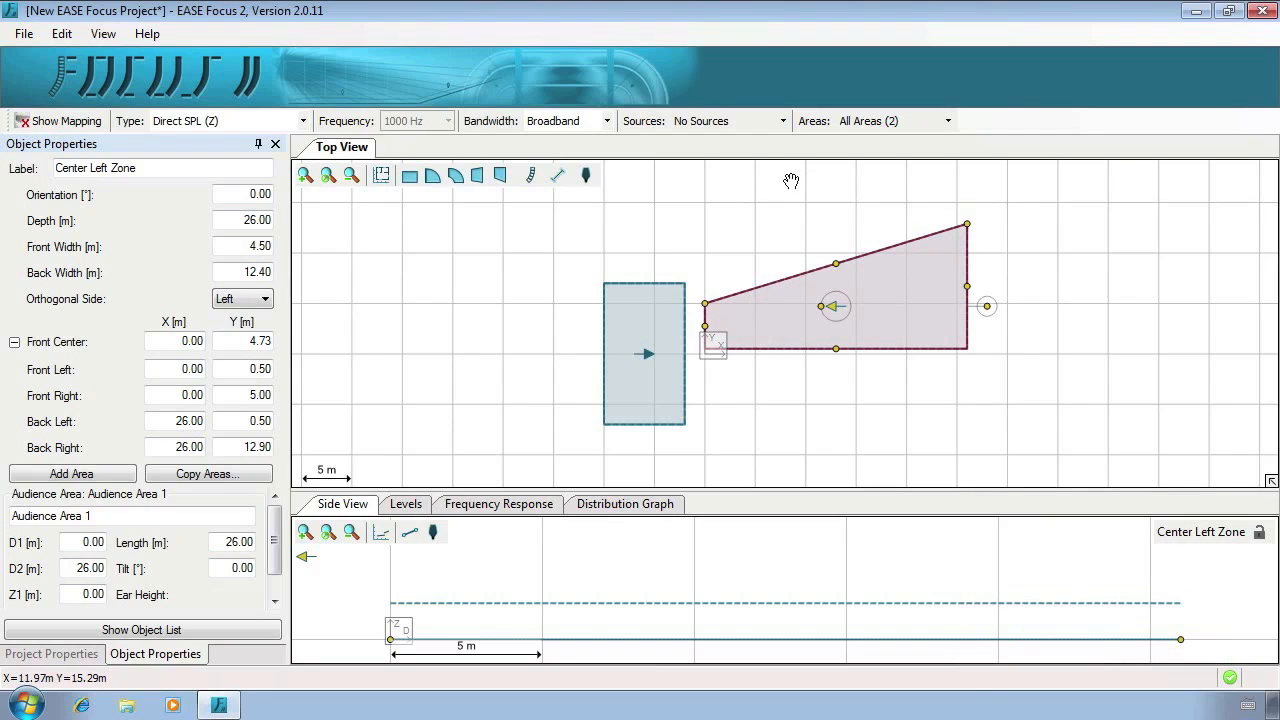
right_click(786, 215)
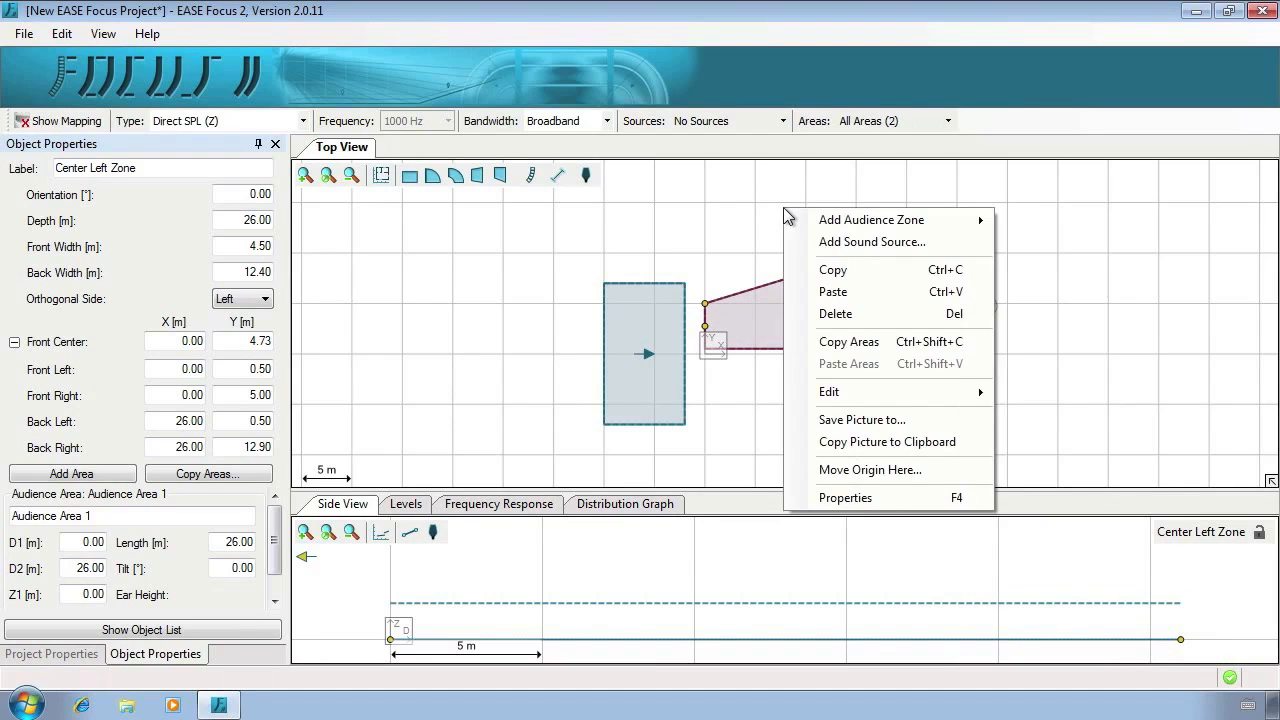
left_click(832, 292)
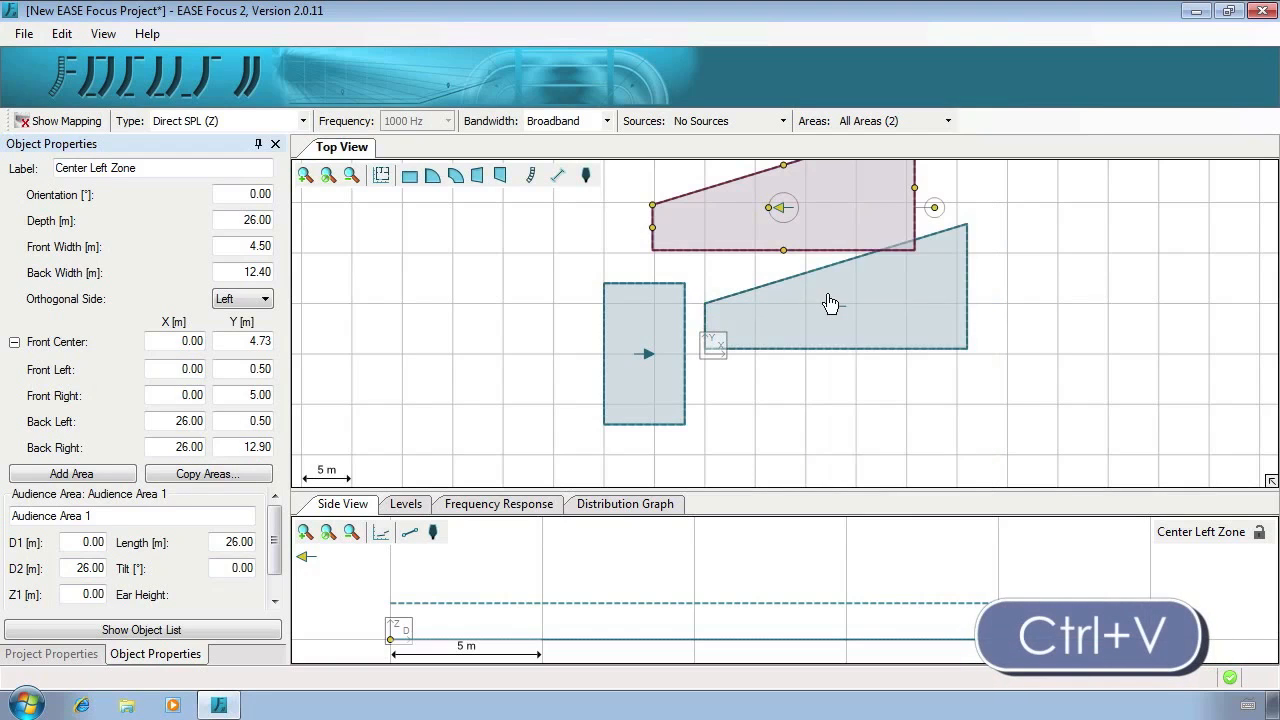
right_click(872, 227)
mouse_move(953, 408)
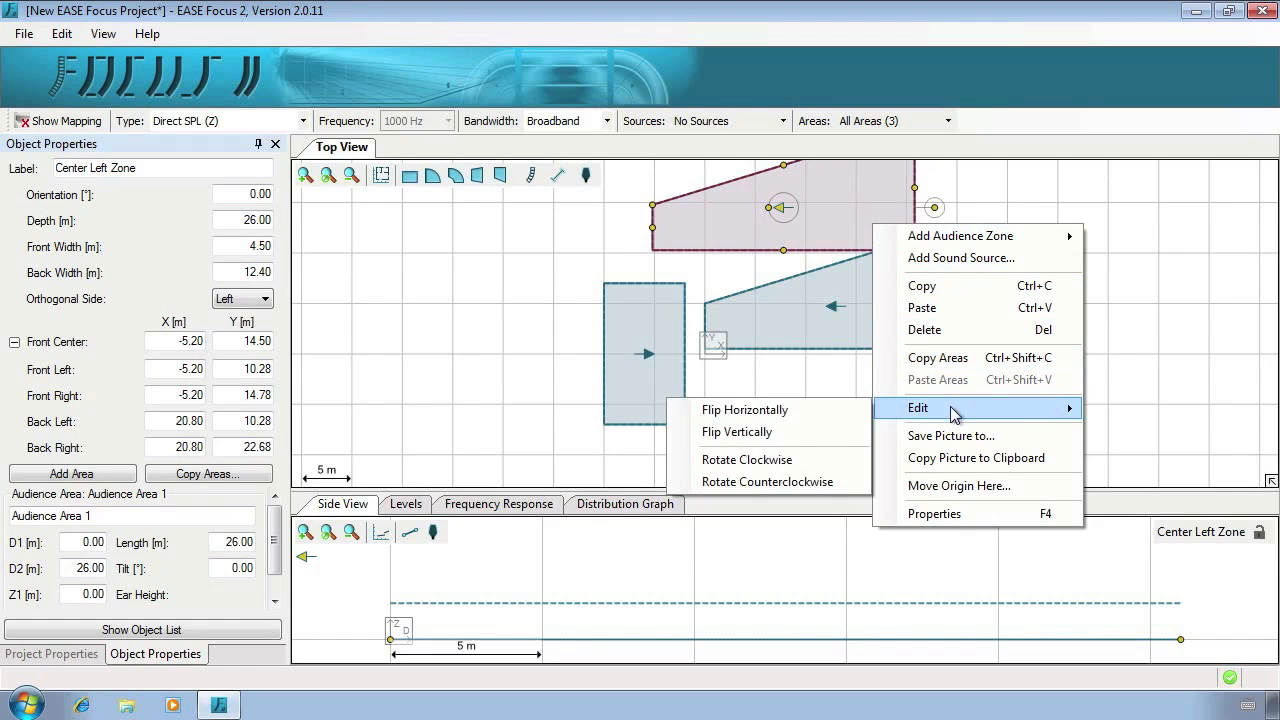
left_click(845, 433)
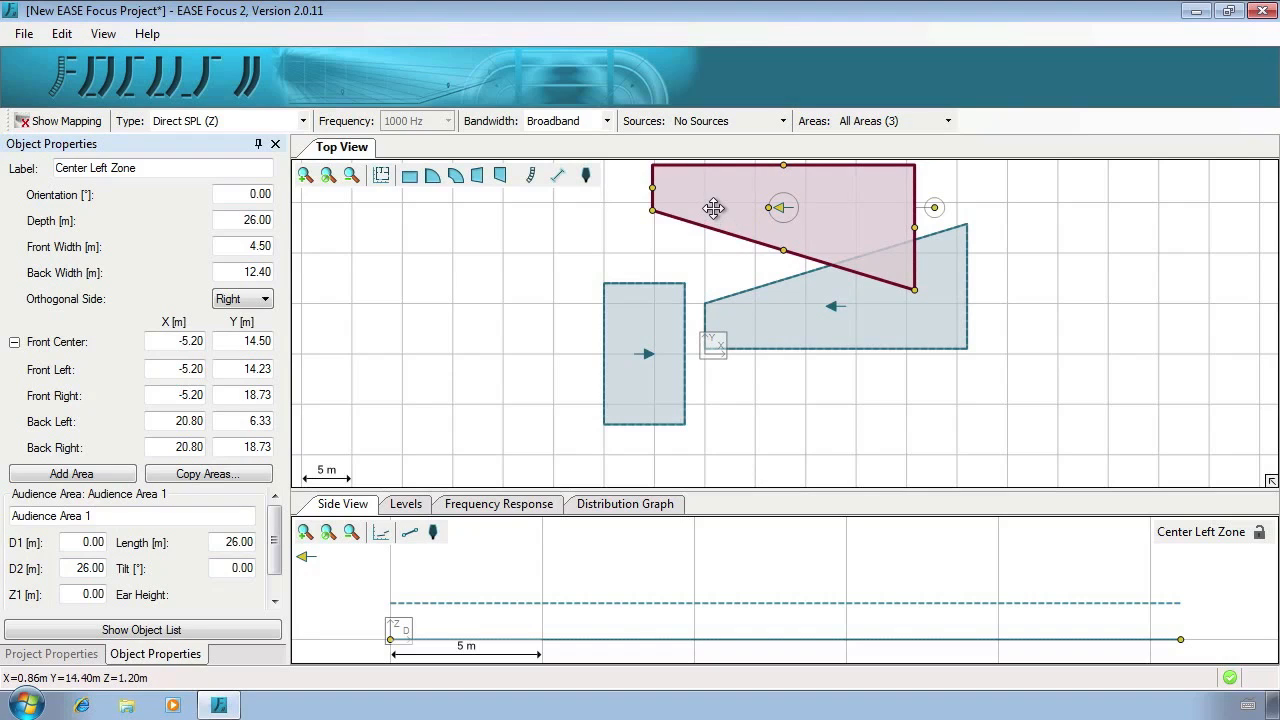
Step: Place the copied zone alongside the Center Left Zone, rotated to about 33.8°, with its front center at X 0.00 m and Y 6.28 m
left_click_drag(713, 207, 766, 301)
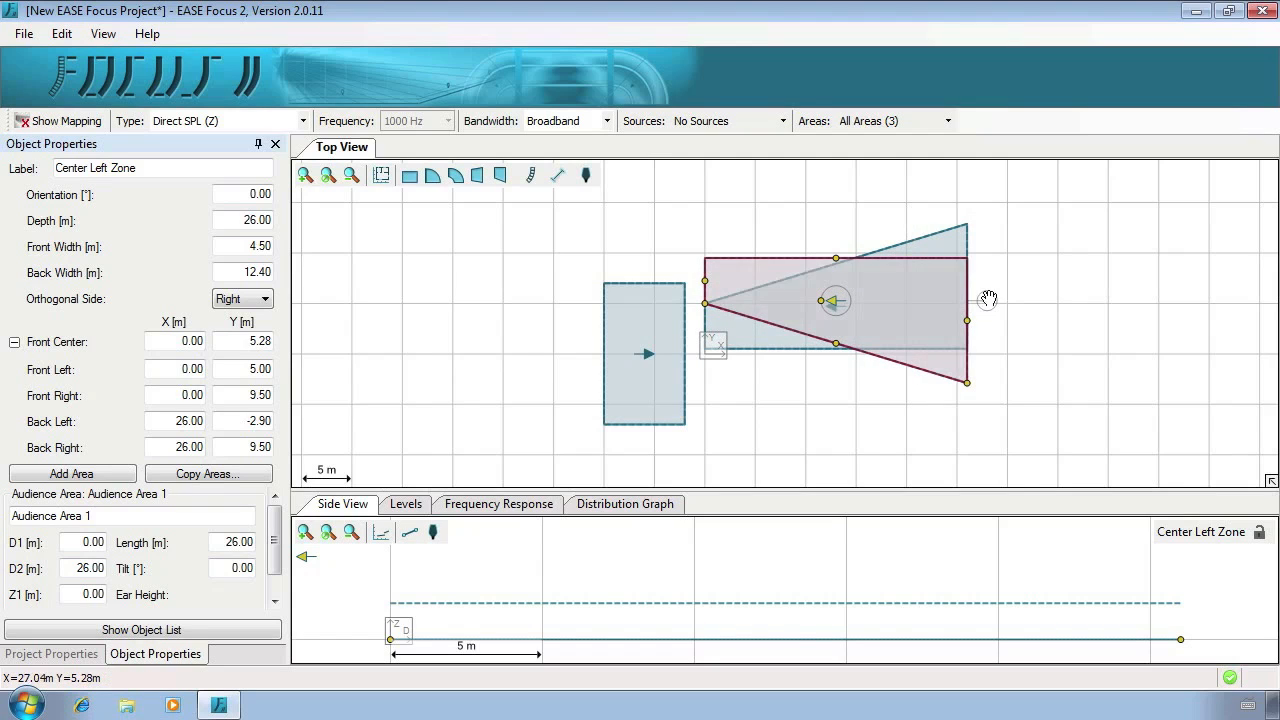
left_click_drag(988, 300, 876, 188)
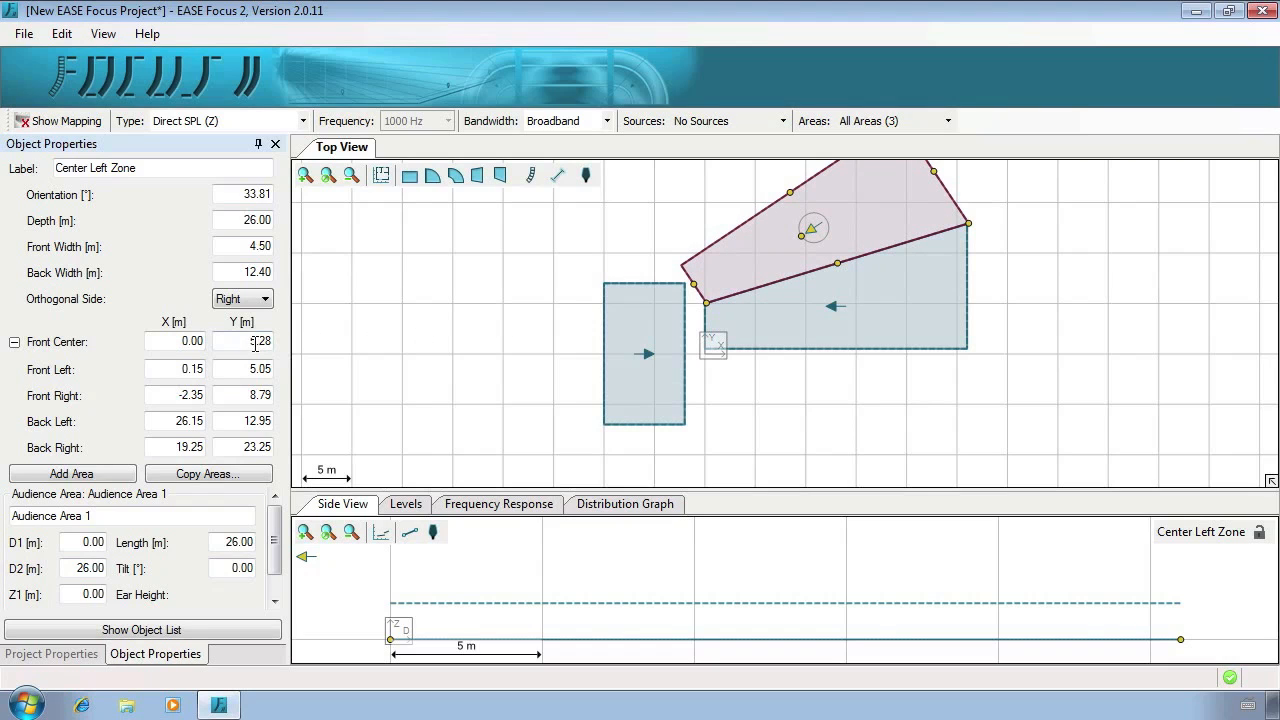
left_click_drag(242, 341, 277, 341)
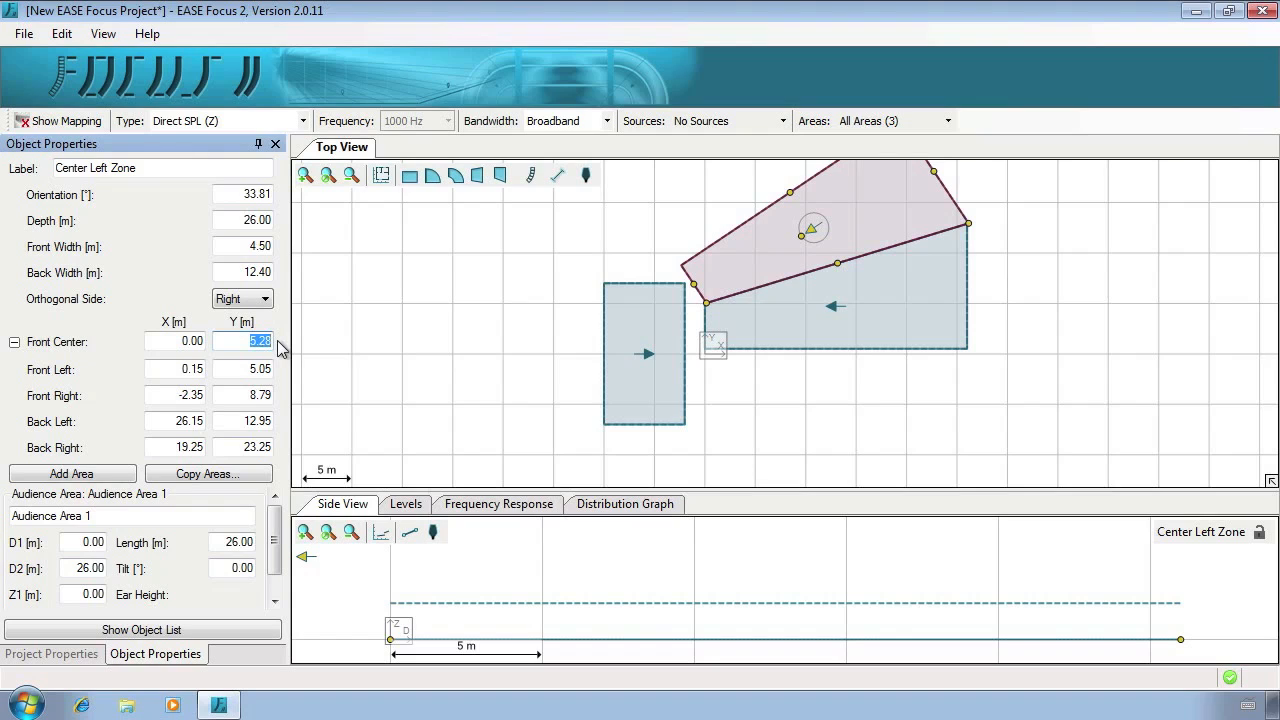
type("6.28")
key("Return")
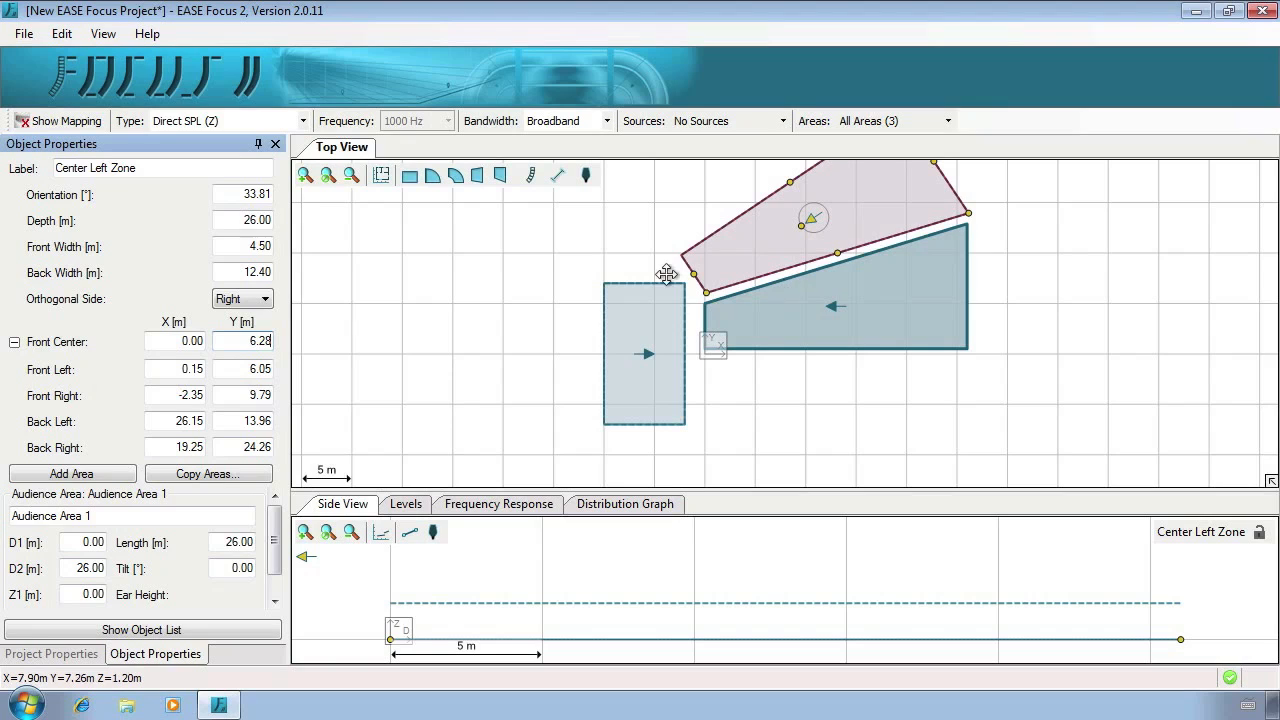
Step: Label the rotated copy "Left Zone"
left_click_drag(157, 168, 56, 168)
type("Left")
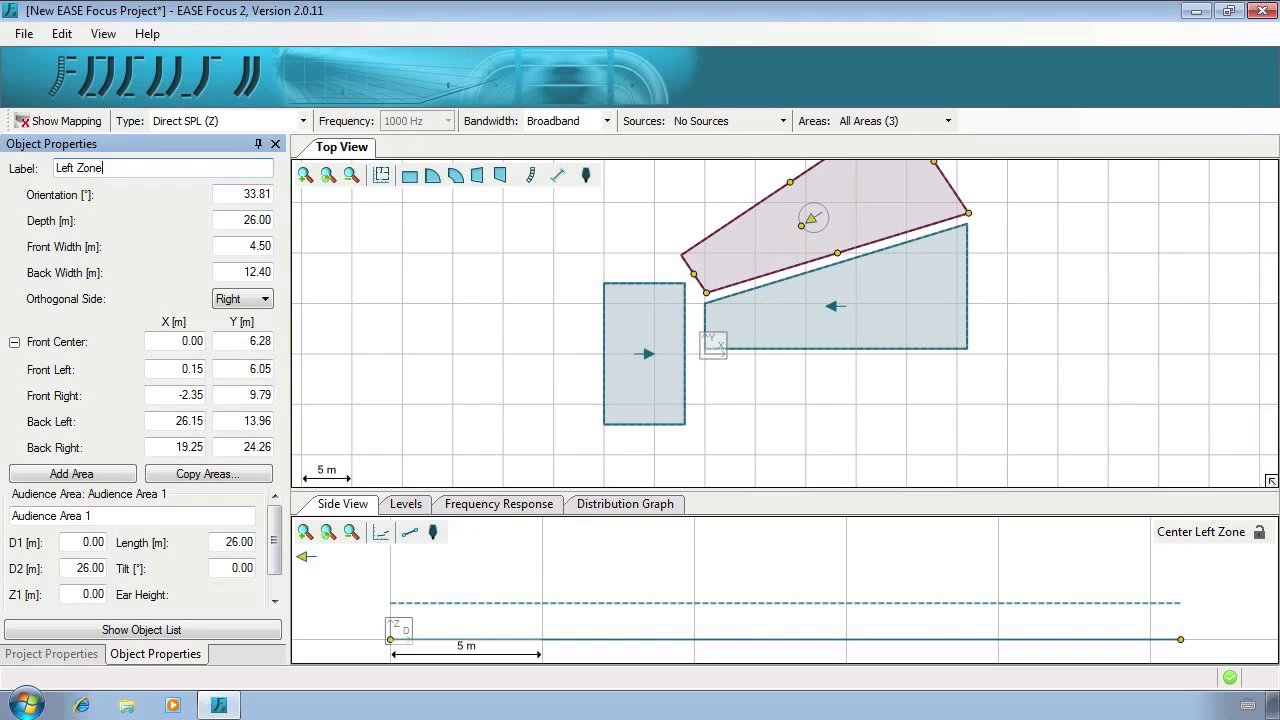
key("Return")
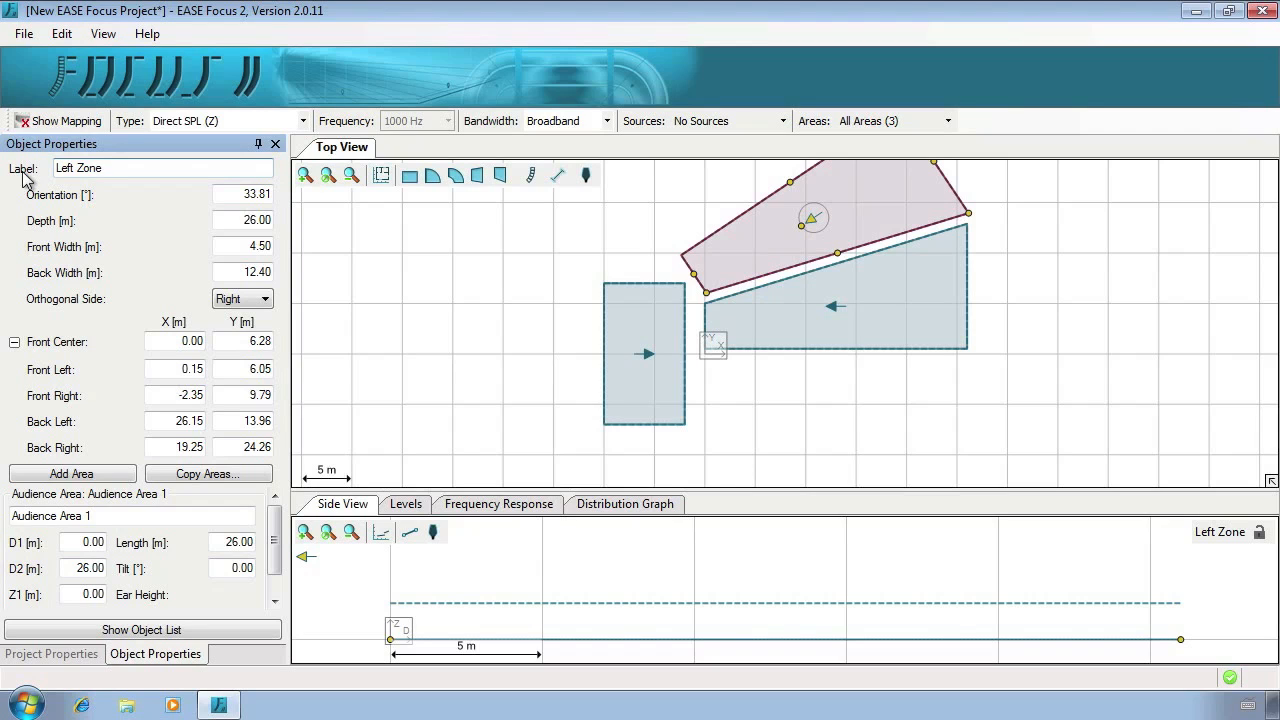
Step: Add an Annular Sector audience zone behind the existing zones and select it
right_click(993, 286)
mouse_move(1034, 306)
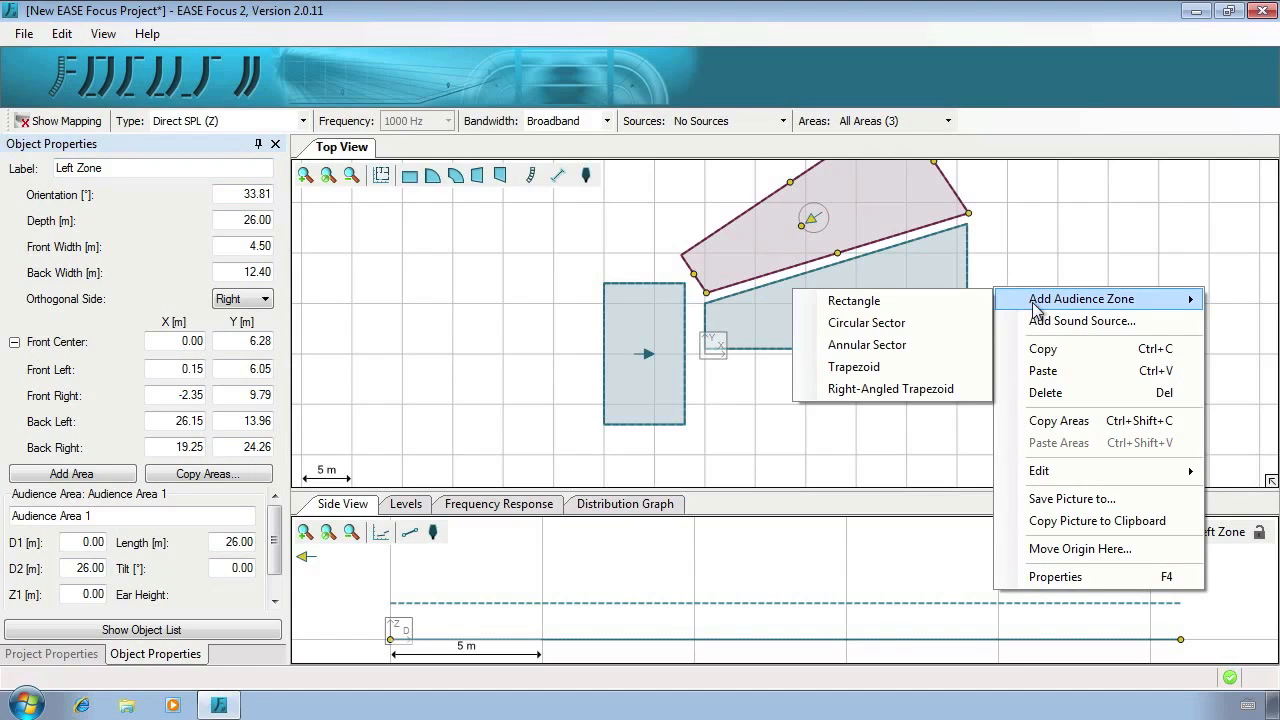
left_click(911, 350)
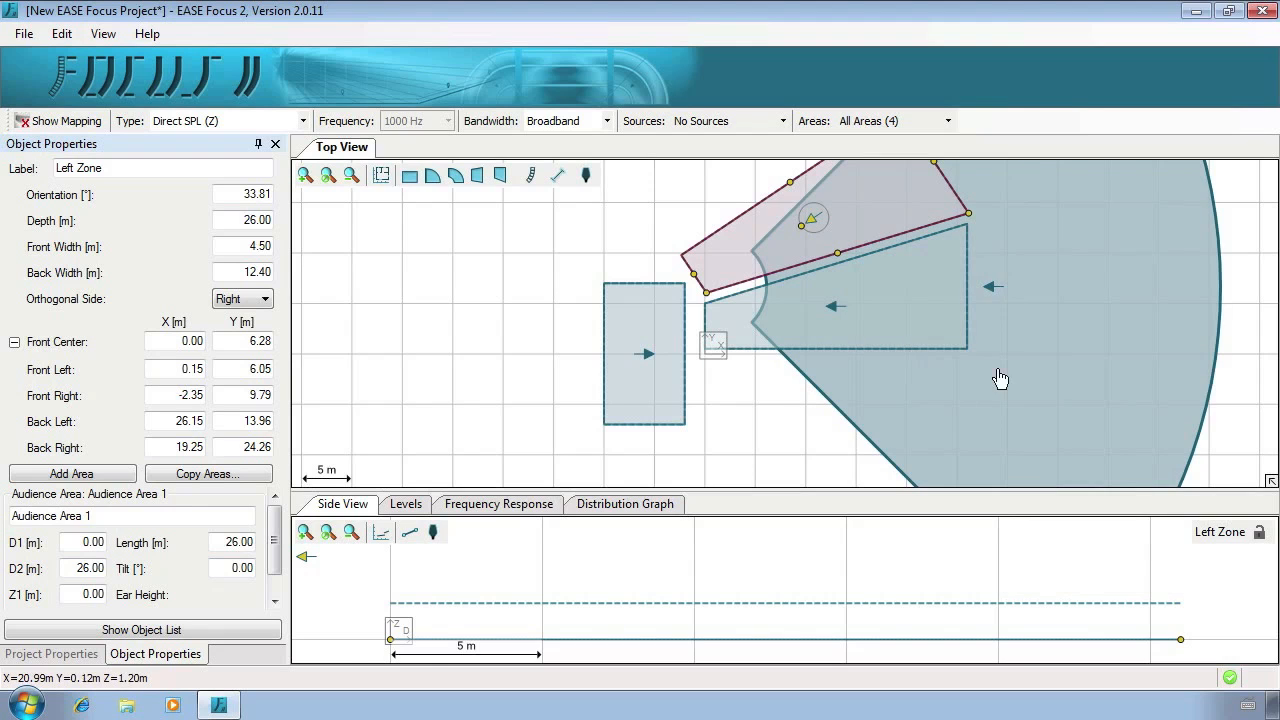
left_click(1031, 352)
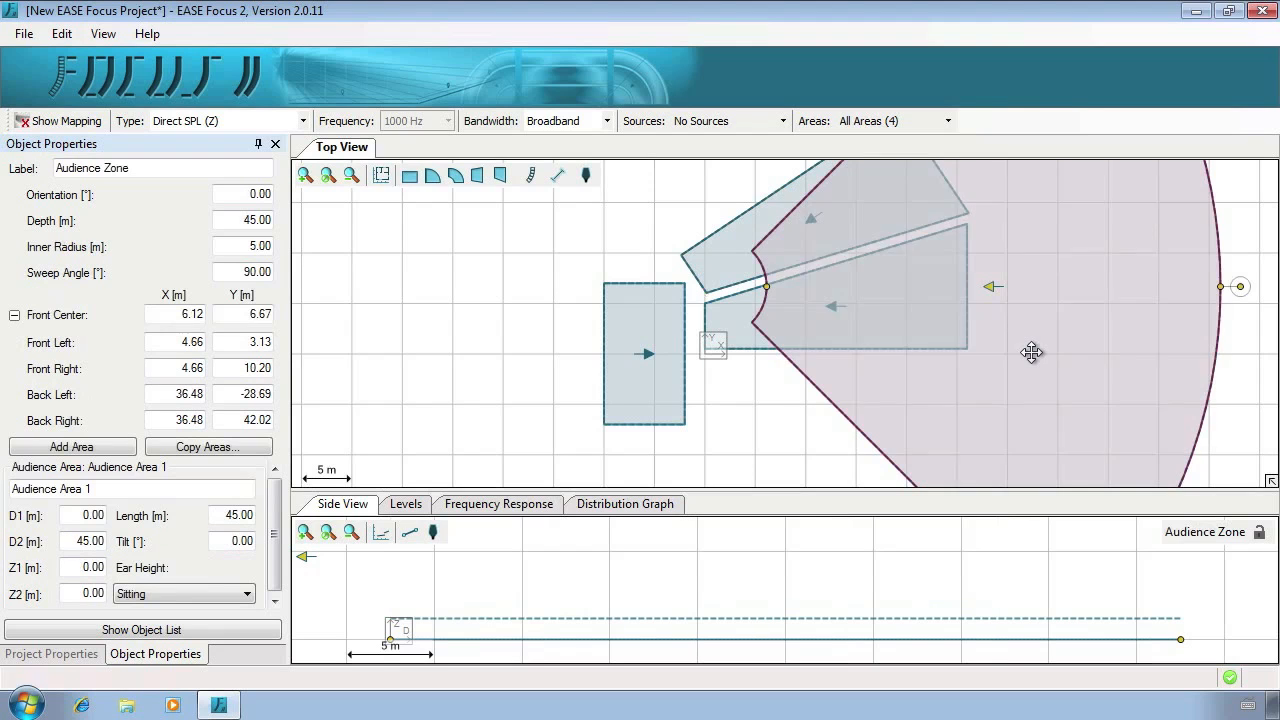
Step: Set the annular zone's inner radius to 35 m, depth to 4 m, sweep angle to 35° and front center to X 26 m, Y 0 m
double_click(243, 249)
type("35")
key("shift+Tab")
type("4")
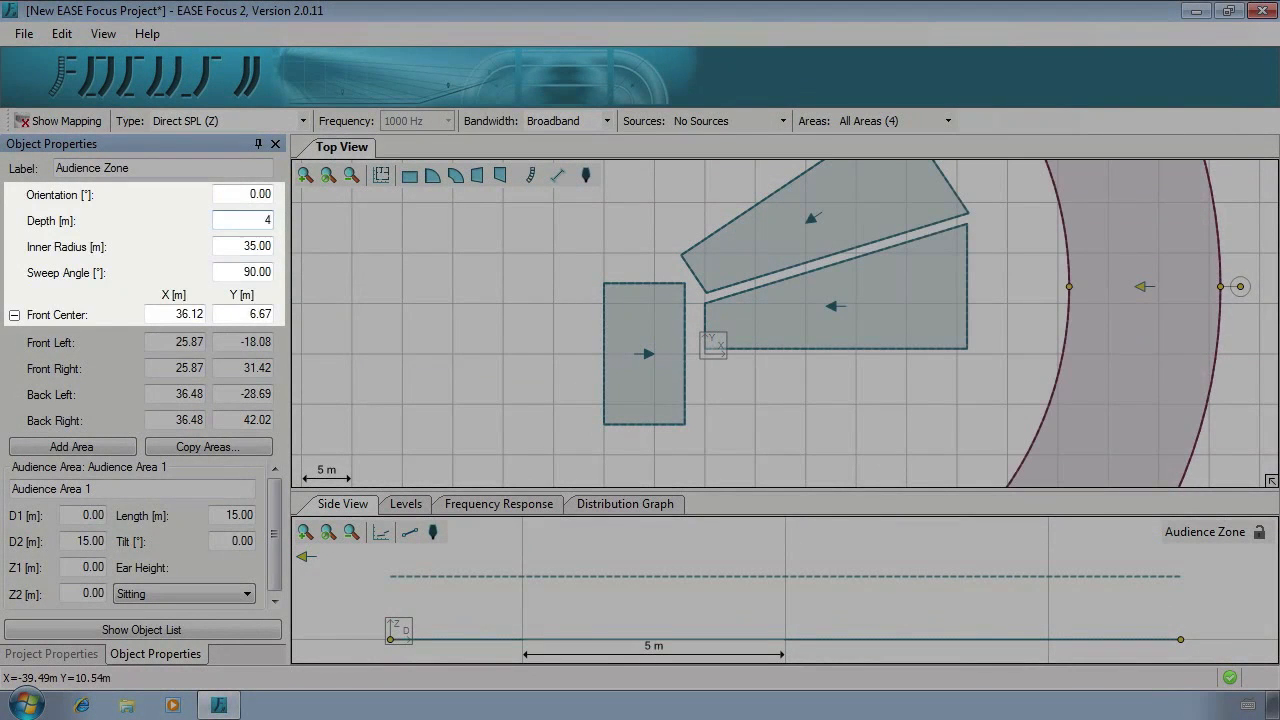
key("Tab")
key("Tab")
type("35")
key("Tab")
type("26")
key("Tab")
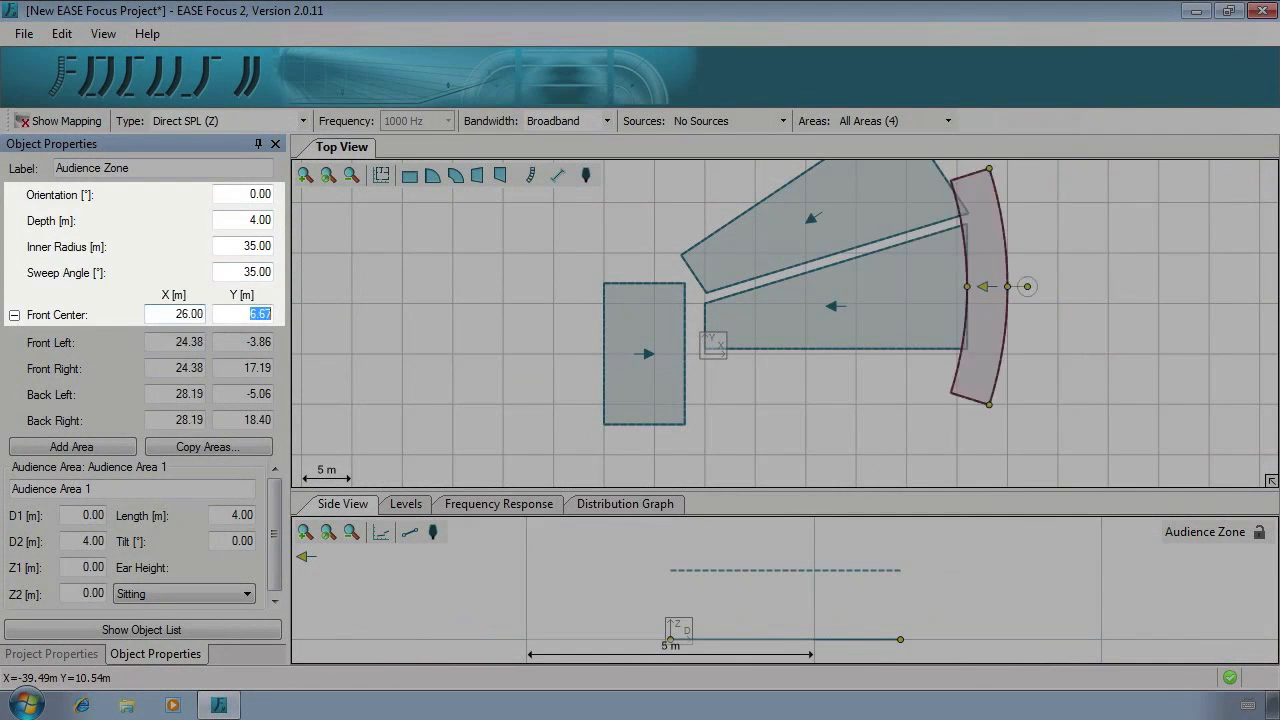
type("0")
key("Return")
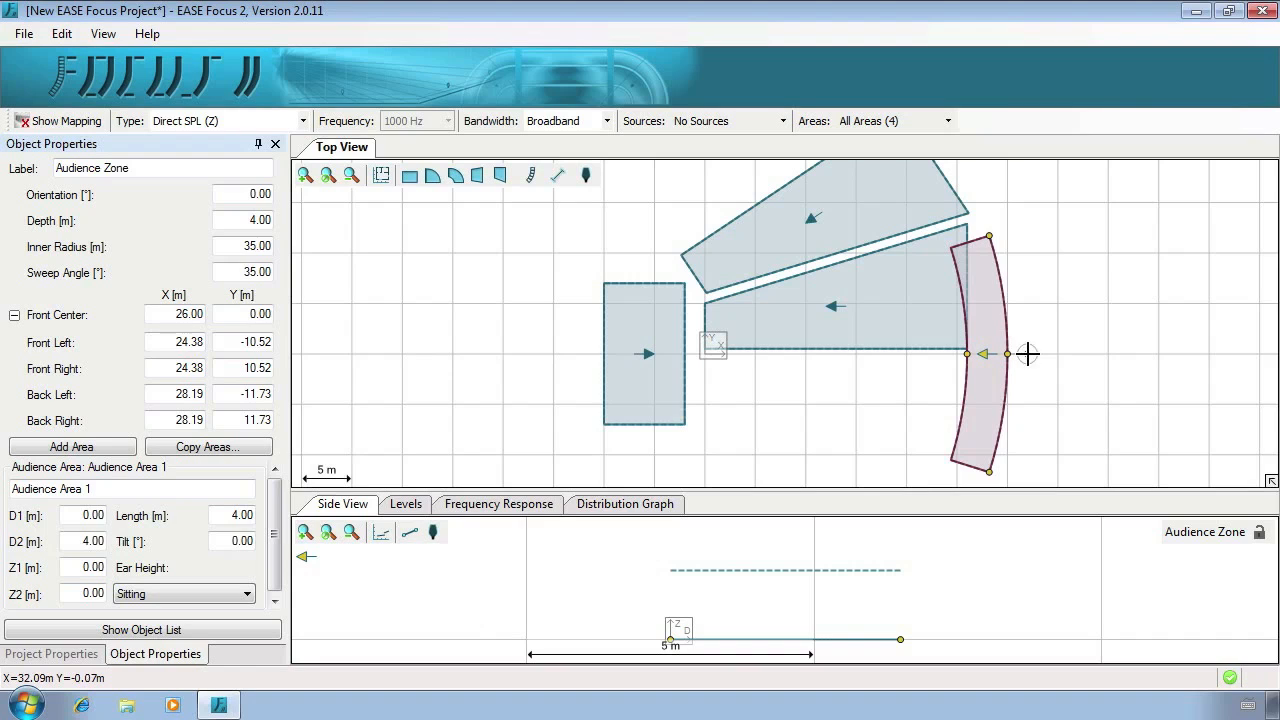
Step: Rotate the annular zone to about 17.5°, move its front center to about X 24.4 m, Y 12.2 m, and undo both changes
left_click_drag(1028, 353, 1029, 336)
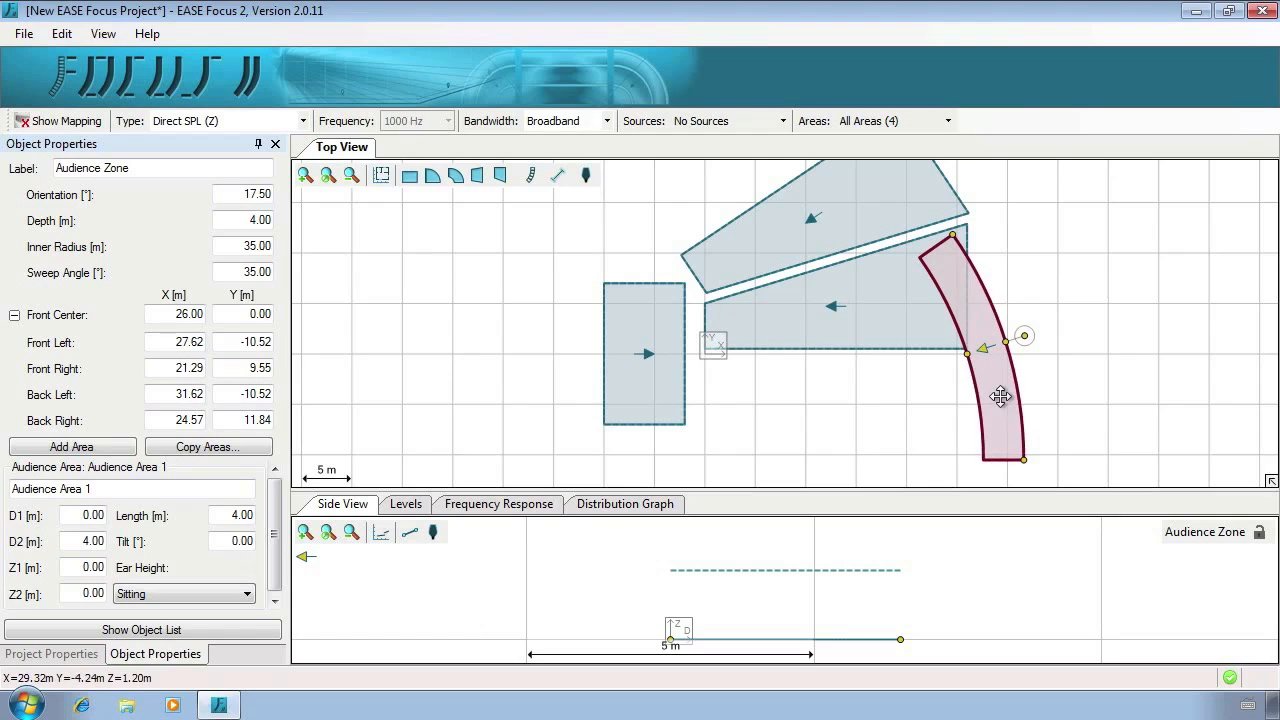
left_click_drag(1000, 397, 987, 272)
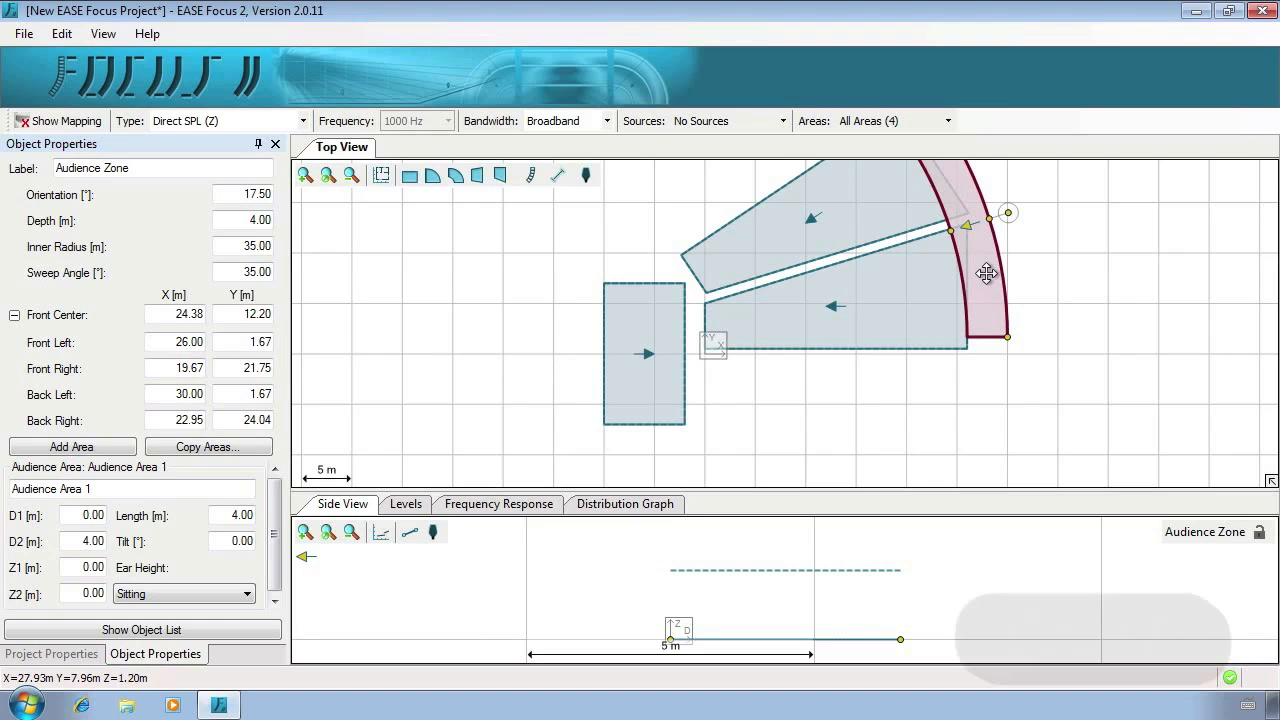
key("ctrl+z")
key("ctrl+z")
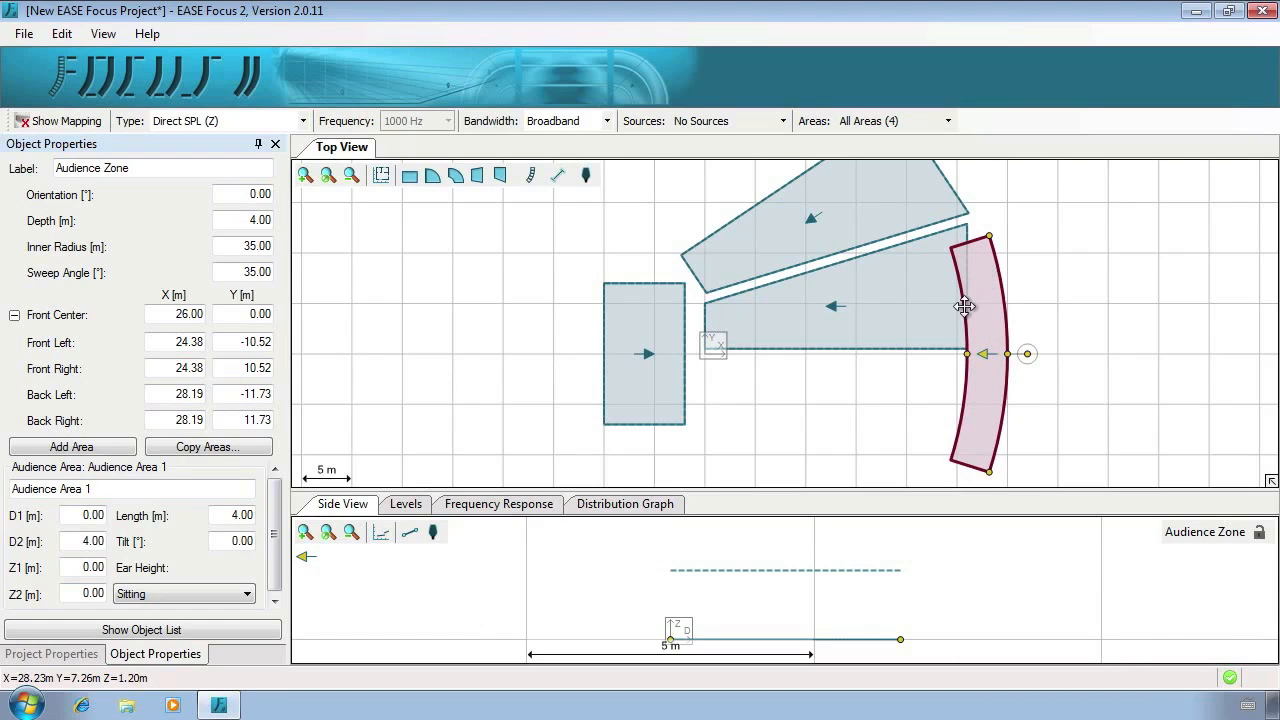
Step: Set the annular zone's orientation to 20°
left_click(257, 194)
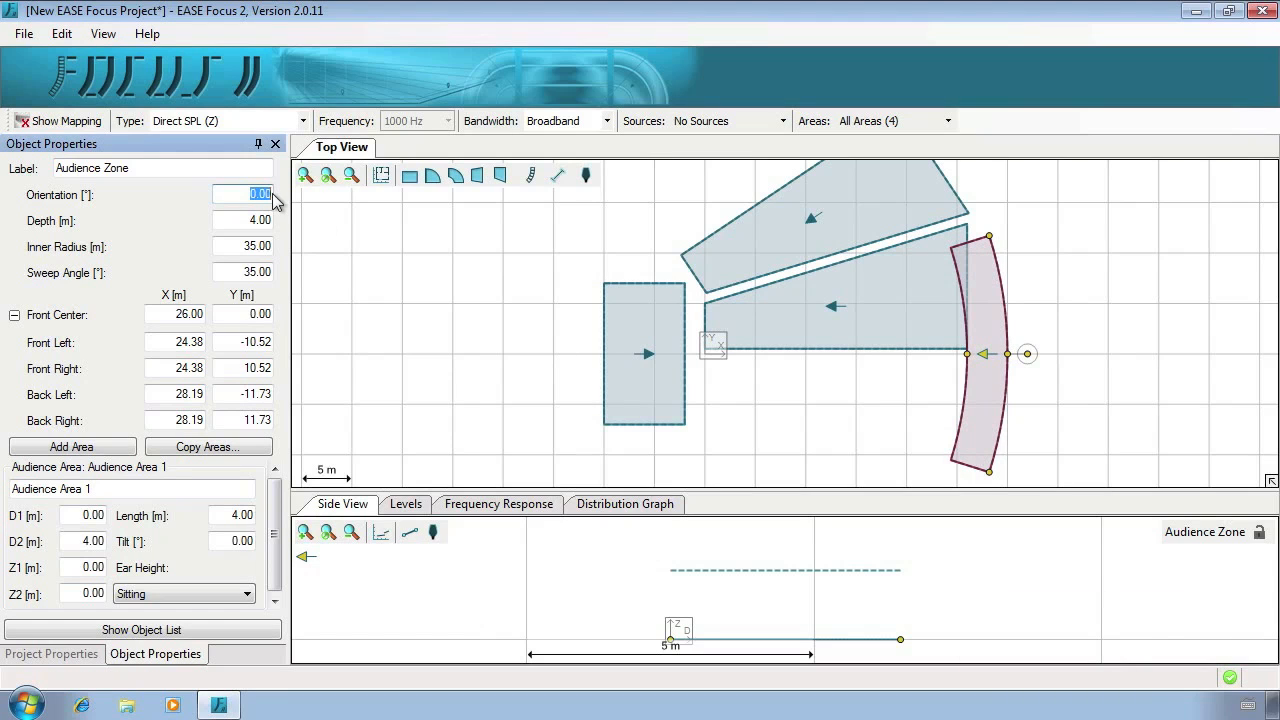
type("20")
key("Return")
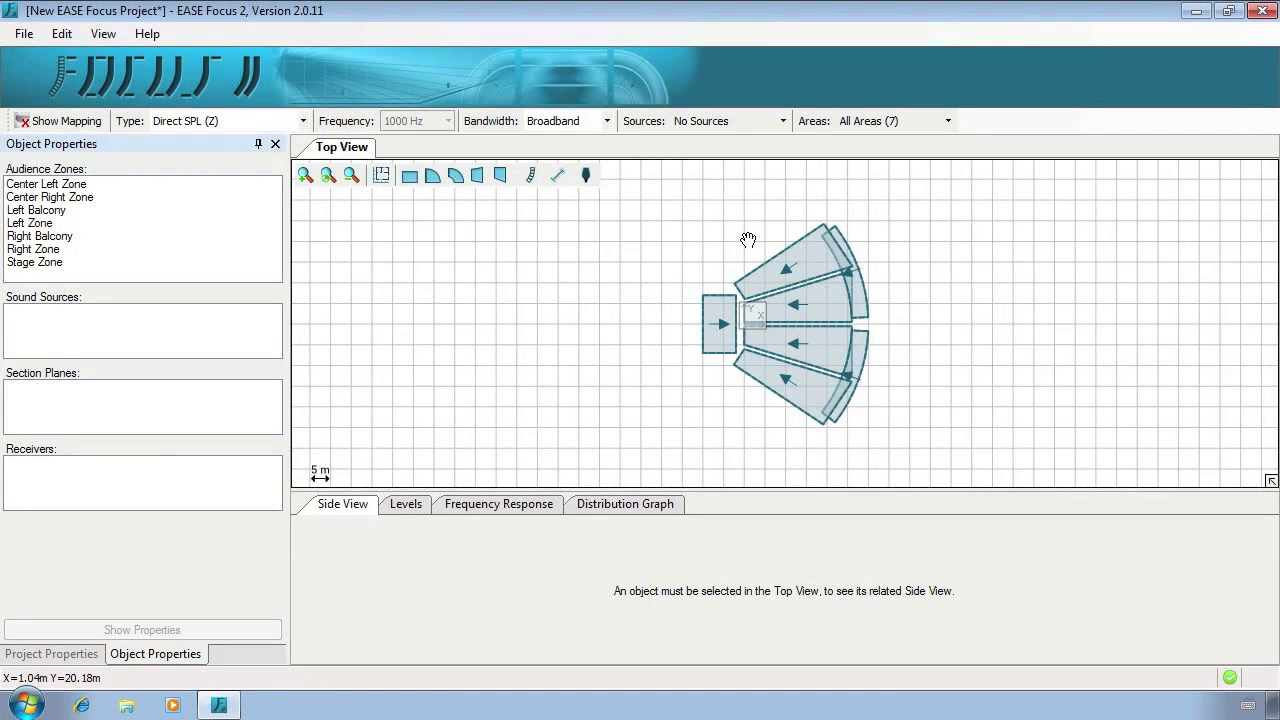
Step: Shorten the Left Zone's audience area to about 8.9 m with a slight upward tilt, and draw a second rising area from about 10.9 m to 26 m
left_click(780, 264)
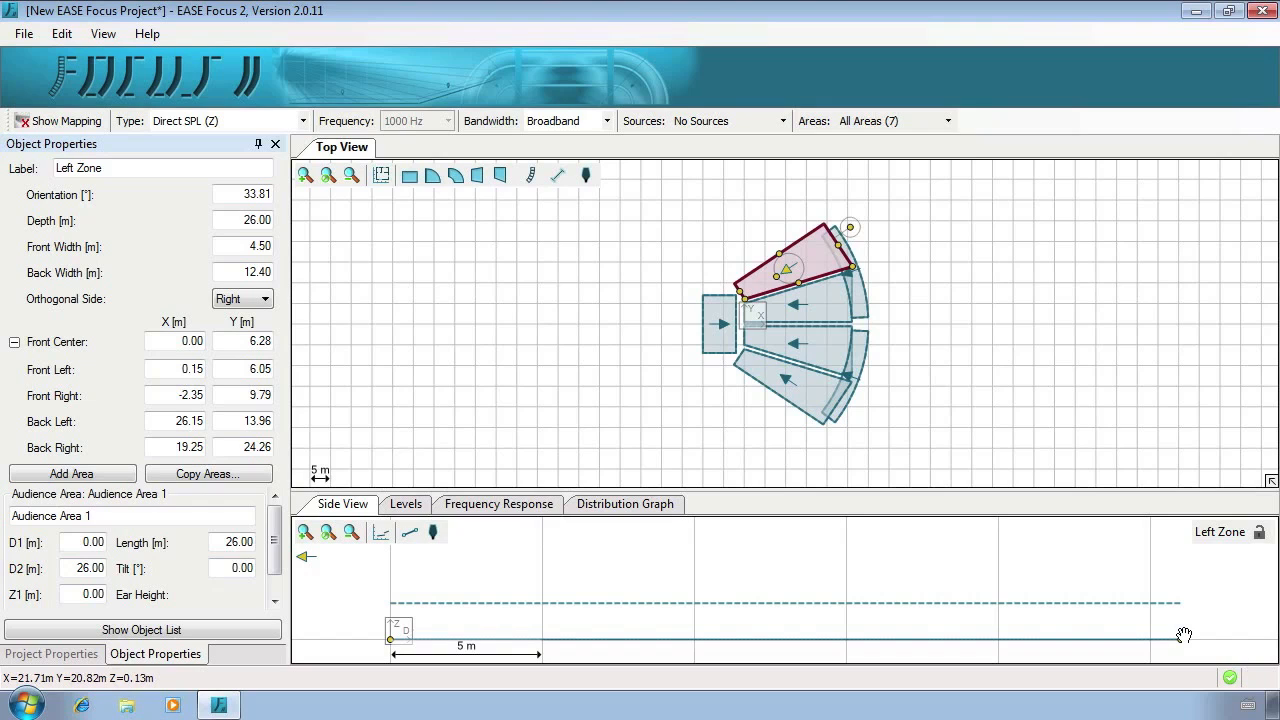
left_click_drag(1183, 637, 661, 626)
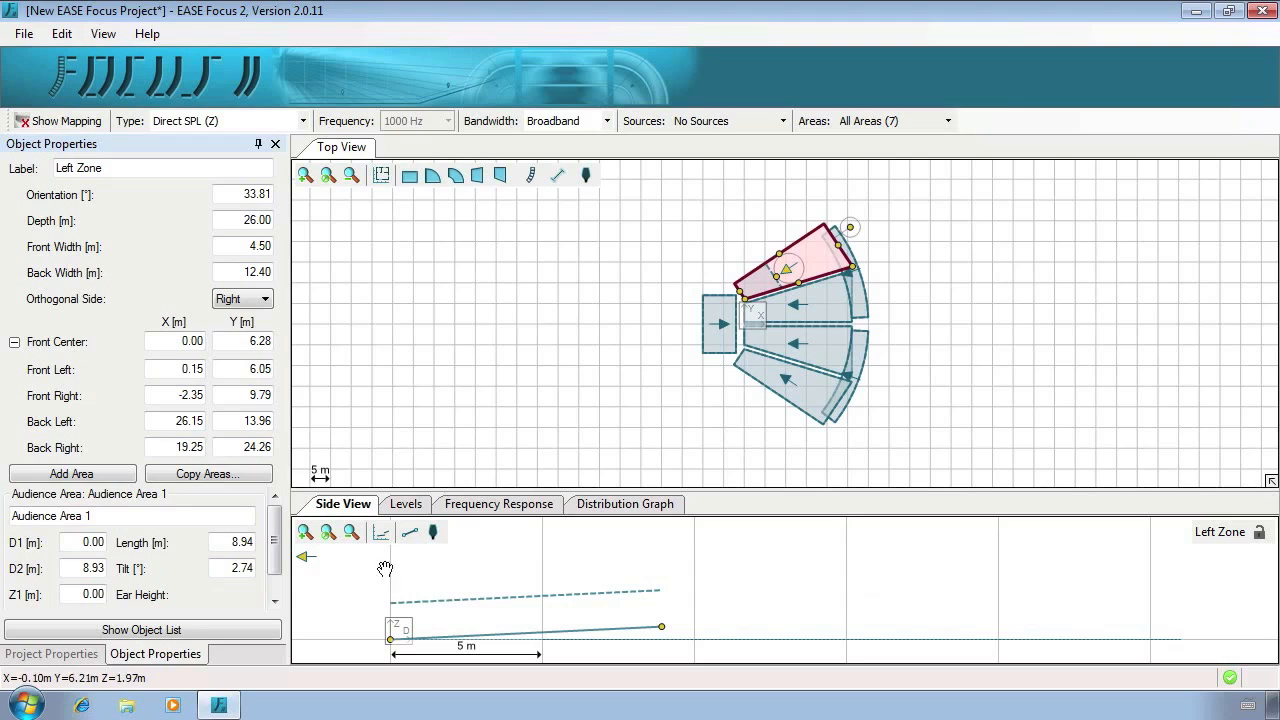
left_click(411, 541)
left_click_drag(722, 617, 1206, 584)
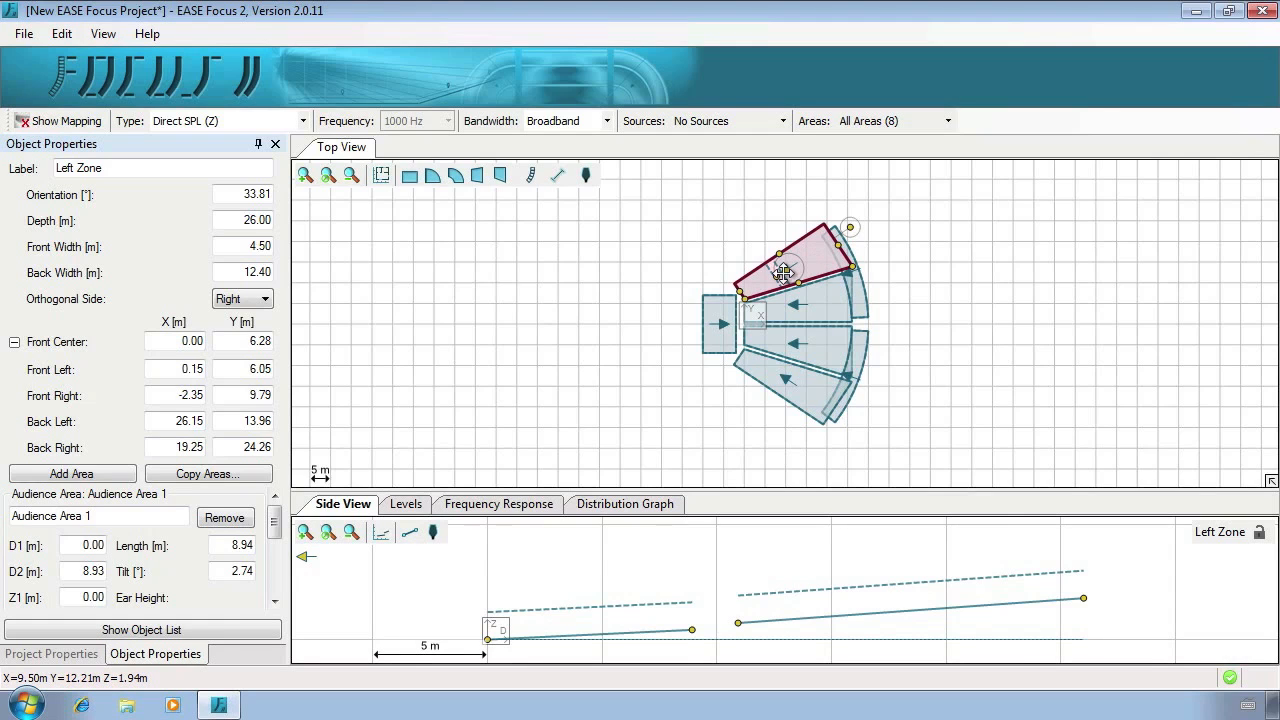
Step: Review the ear height options for the Left Zone's first audience area and choose Sitting
mouse_move(273, 524)
left_mouse_down()
mouse_move(273, 580)
mouse_move(278, 520)
left_mouse_up()
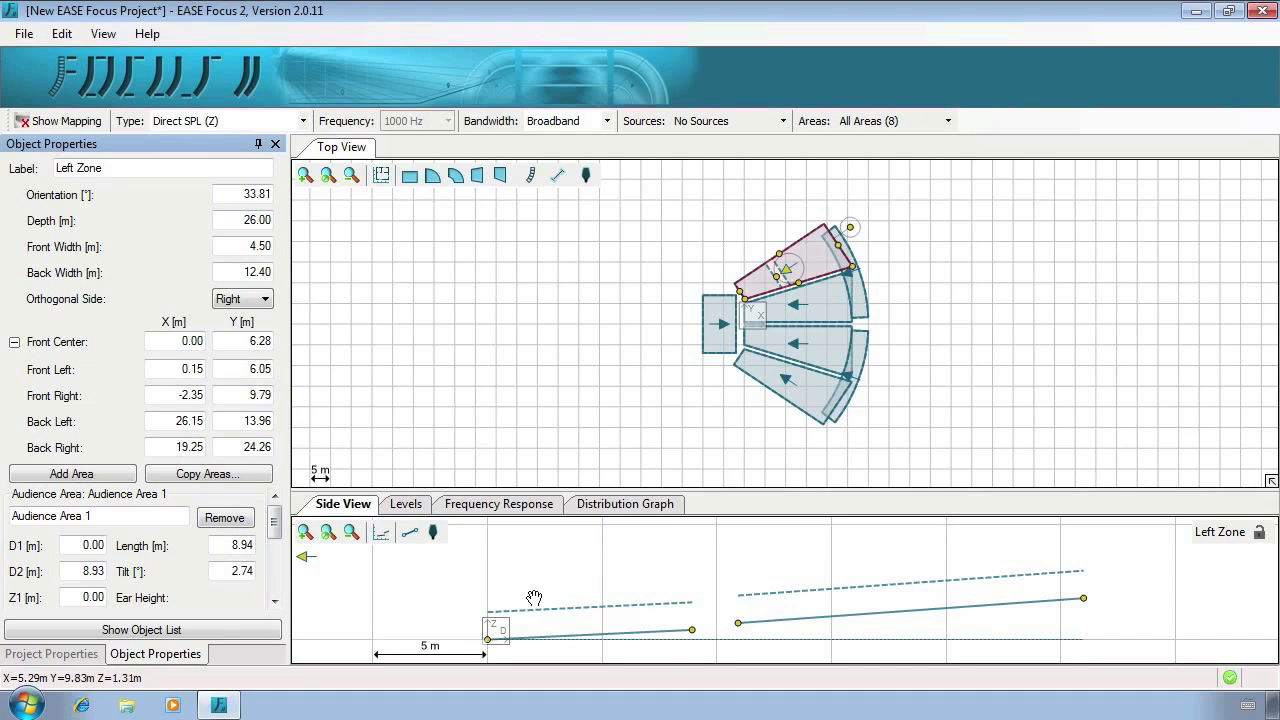
scroll(262, 556, "down", 3)
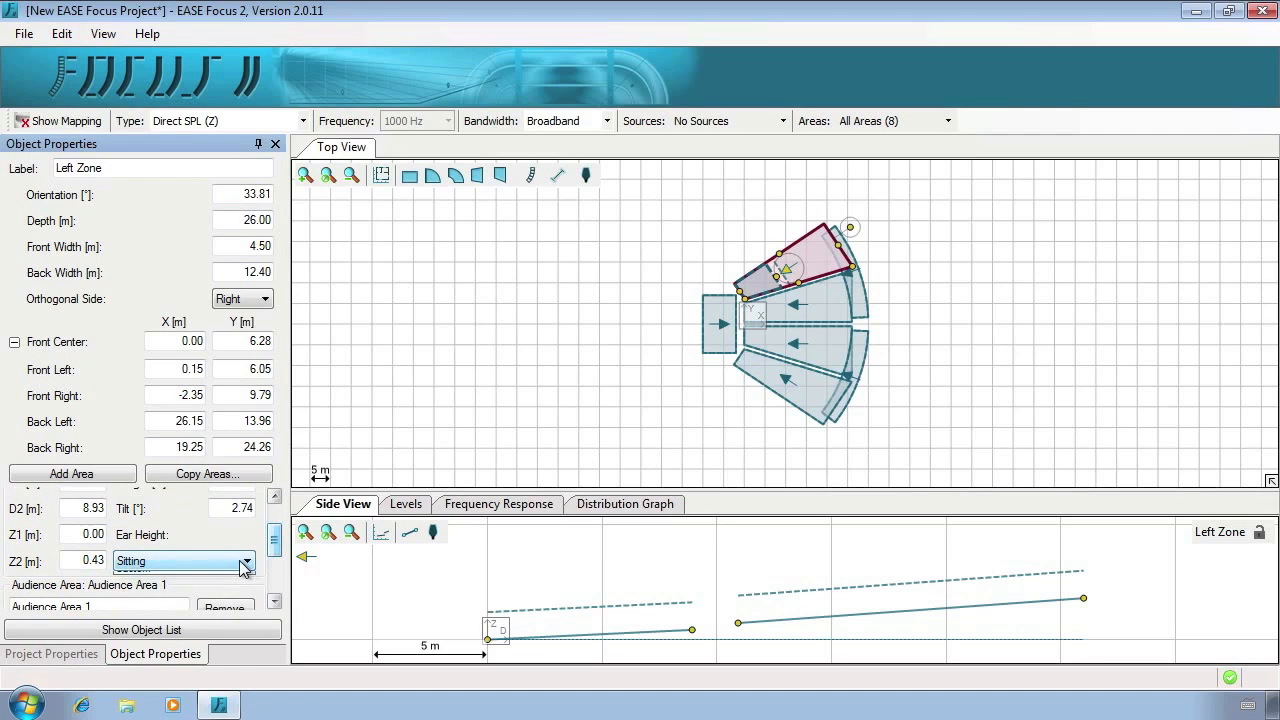
left_click(245, 561)
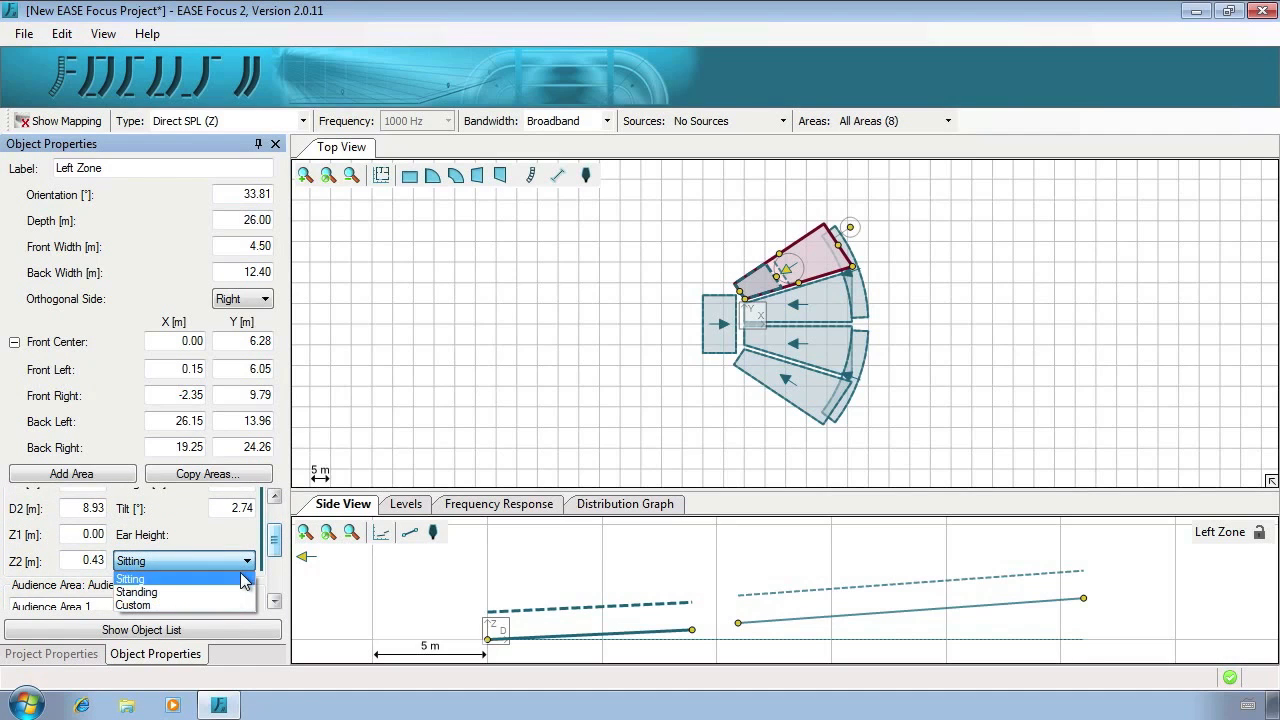
left_click(246, 579)
Step: Name the Left Zone's first audience area Front Area and its second one Back Area
left_click_drag(280, 541, 280, 508)
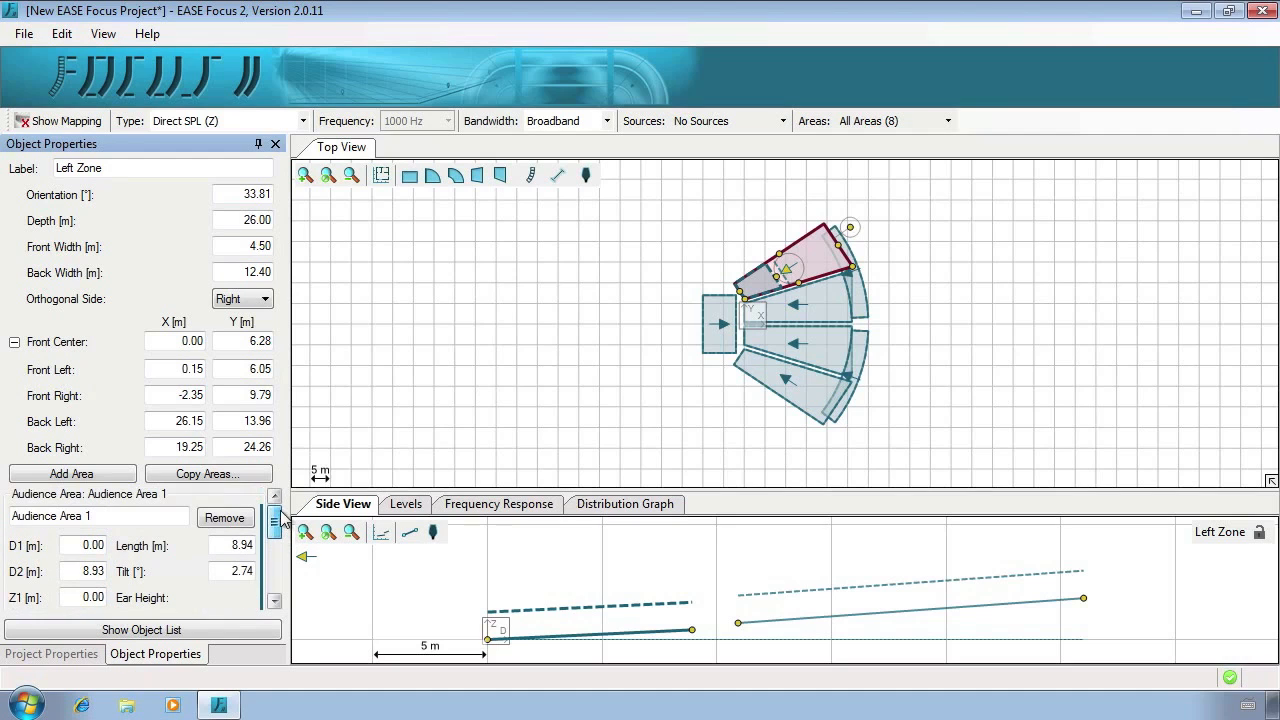
left_click_drag(167, 516, 12, 516)
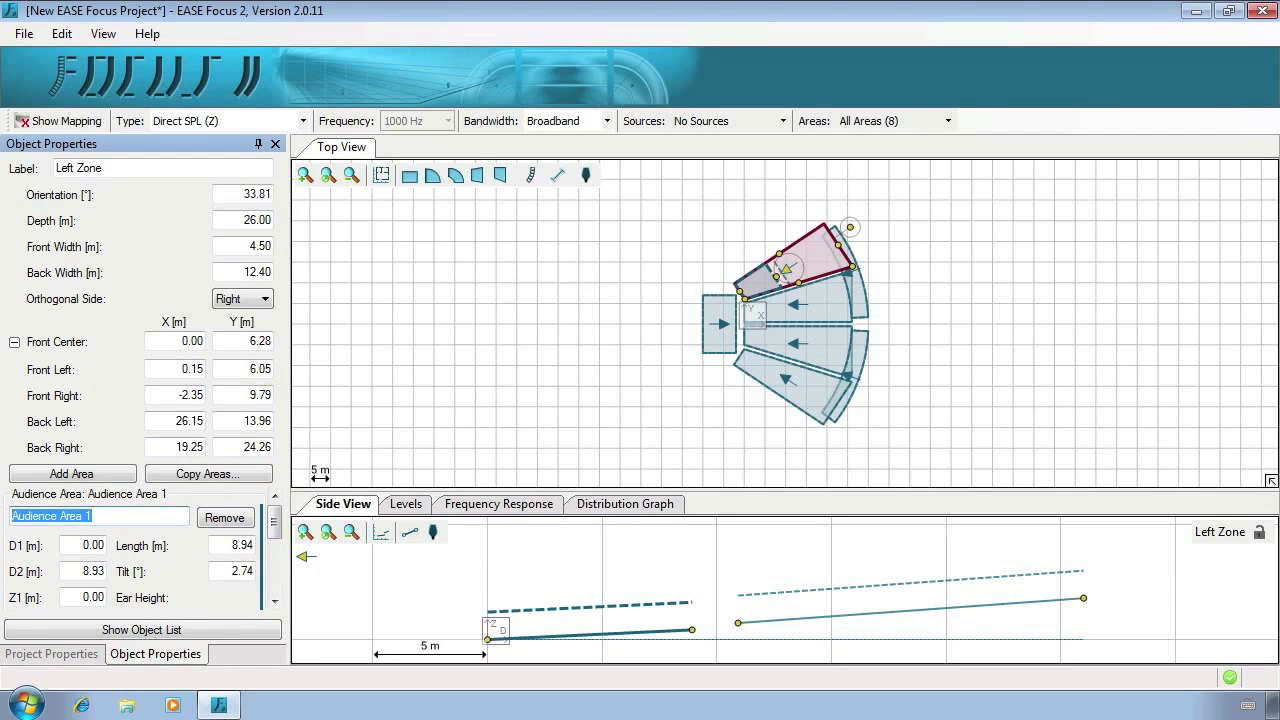
type("Front Area")
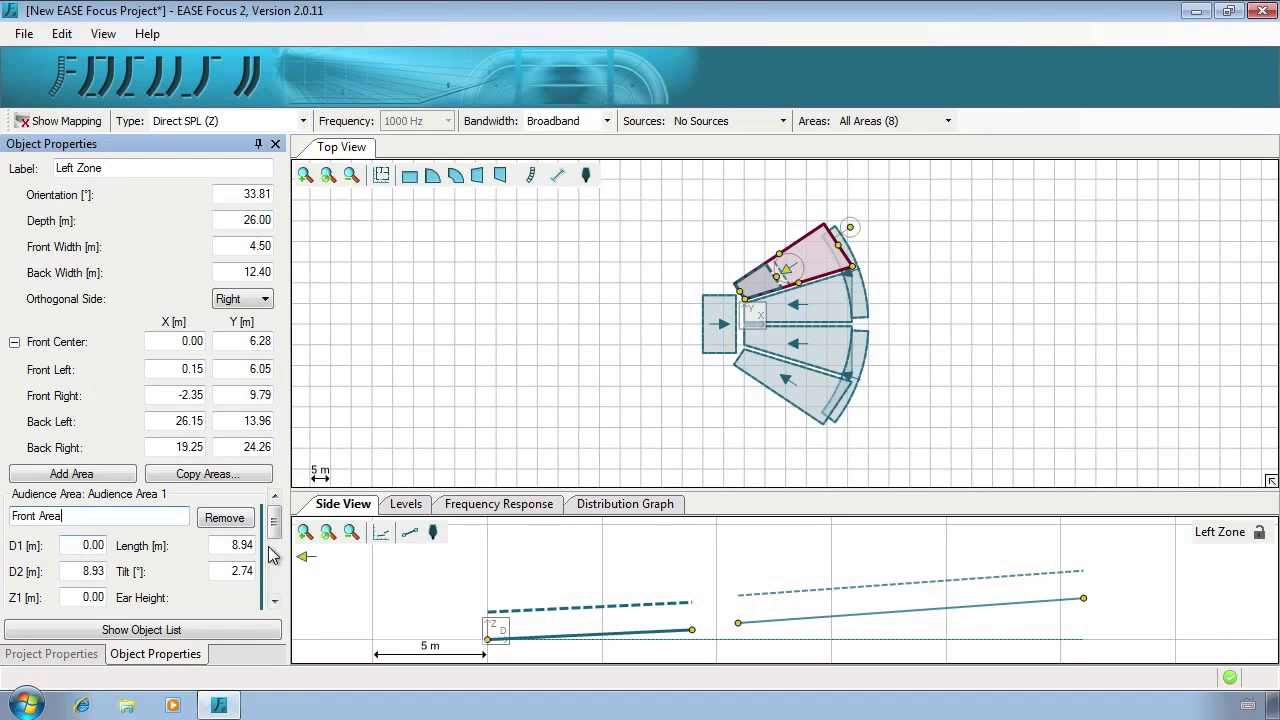
left_click_drag(276, 536, 277, 572)
left_click_drag(105, 543, 12, 543)
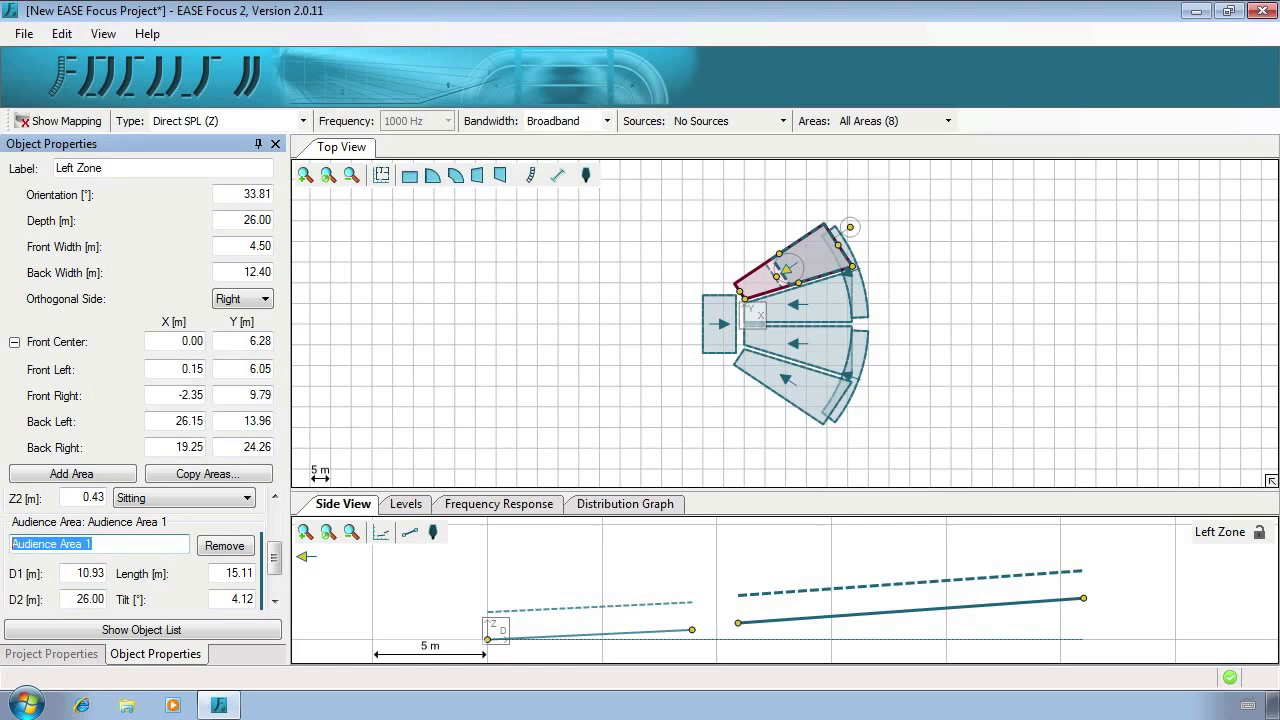
type("Back Area")
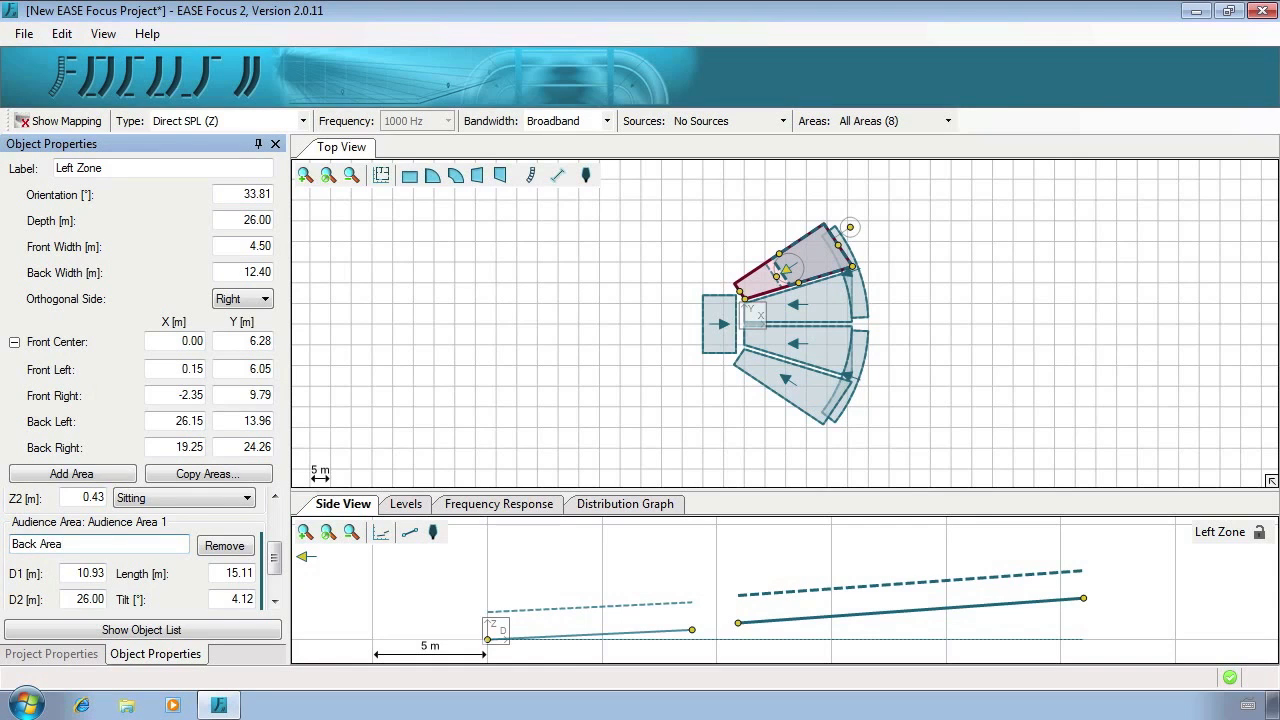
key("Return")
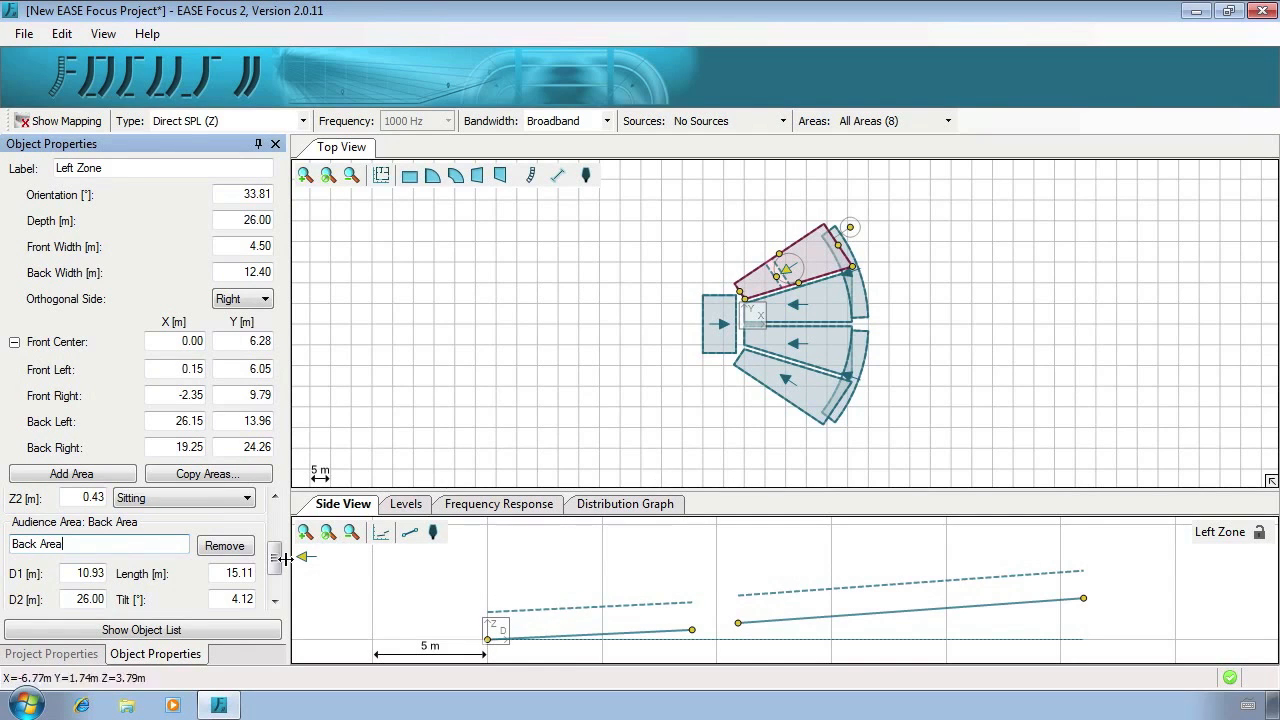
Step: Set the Front Area's end distance D2 to 13 m and its tilt to 10°
left_click_drag(276, 556, 306, 496)
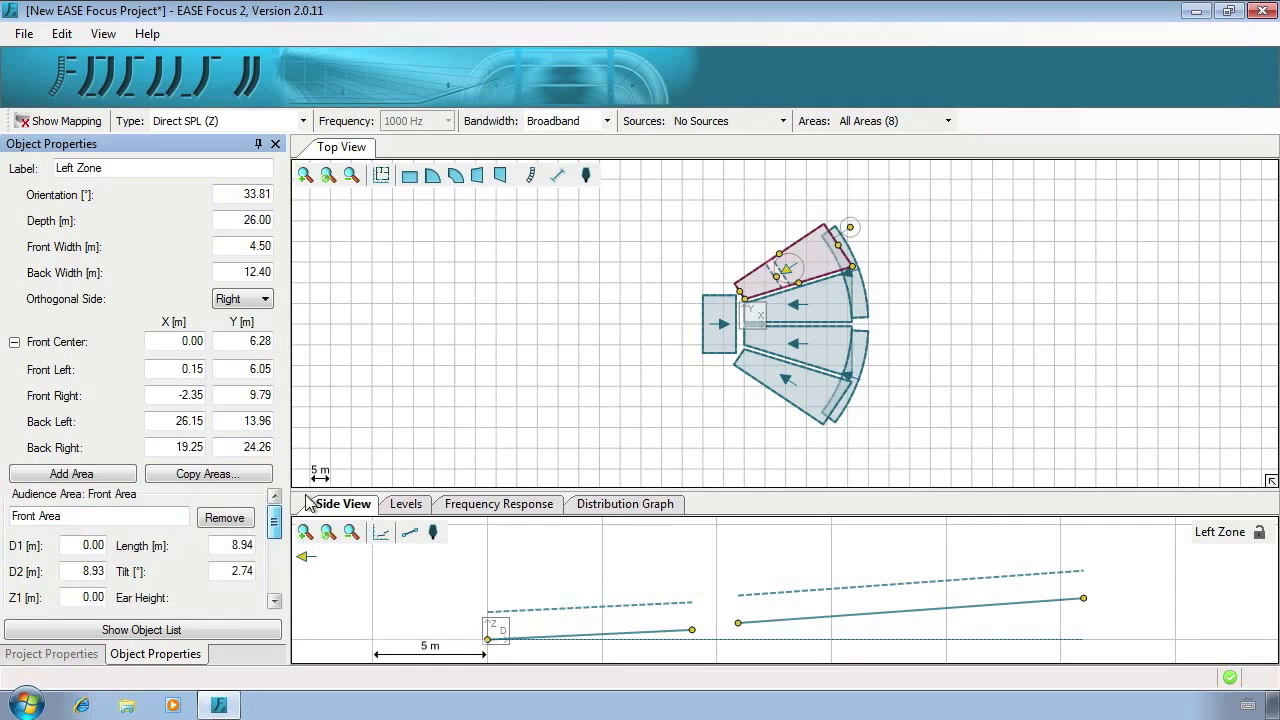
left_click(77, 569)
type("13")
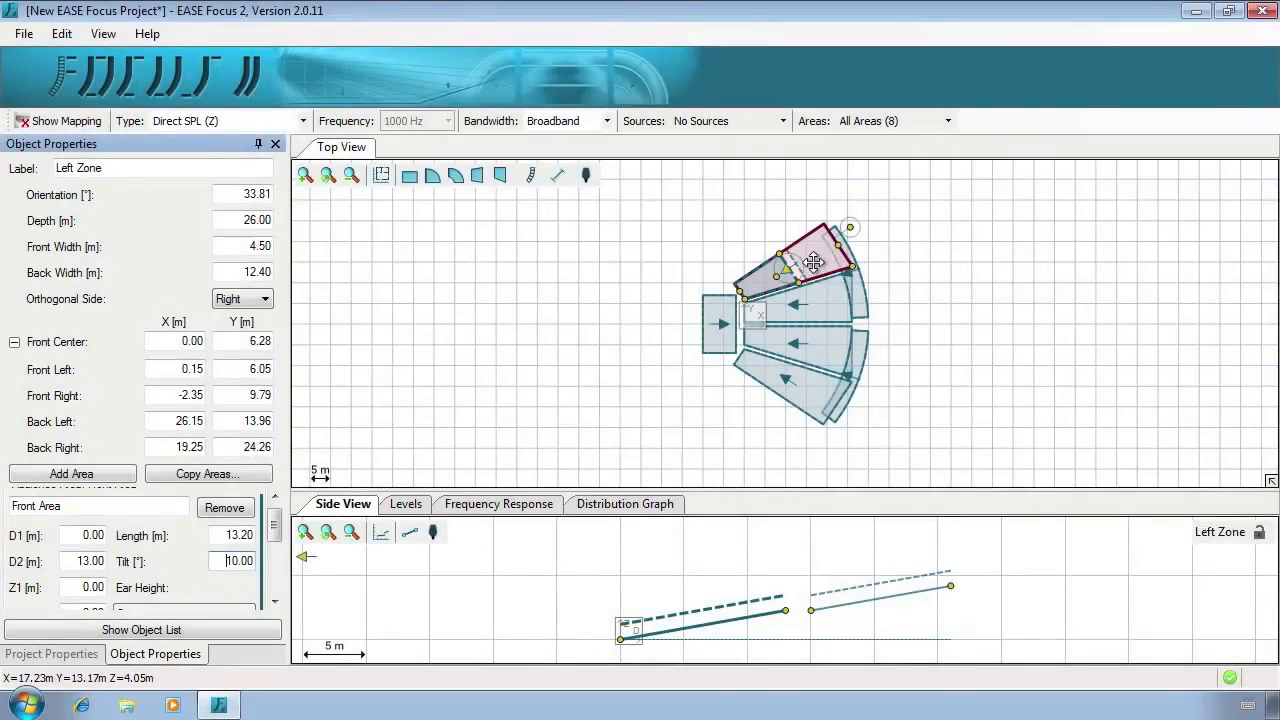
Step: Copy the Left Zone's audience areas and paste them into the Center Left, Center Right and Right Zones
right_click(814, 262)
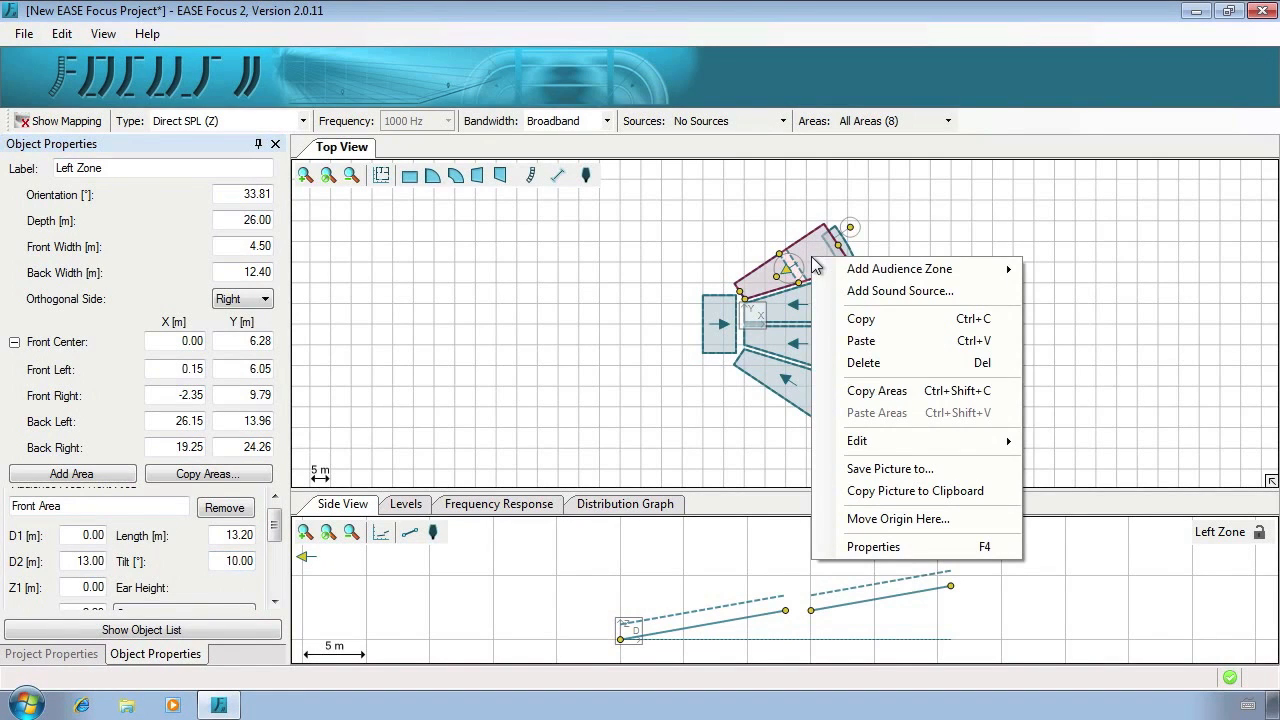
left_click(905, 396)
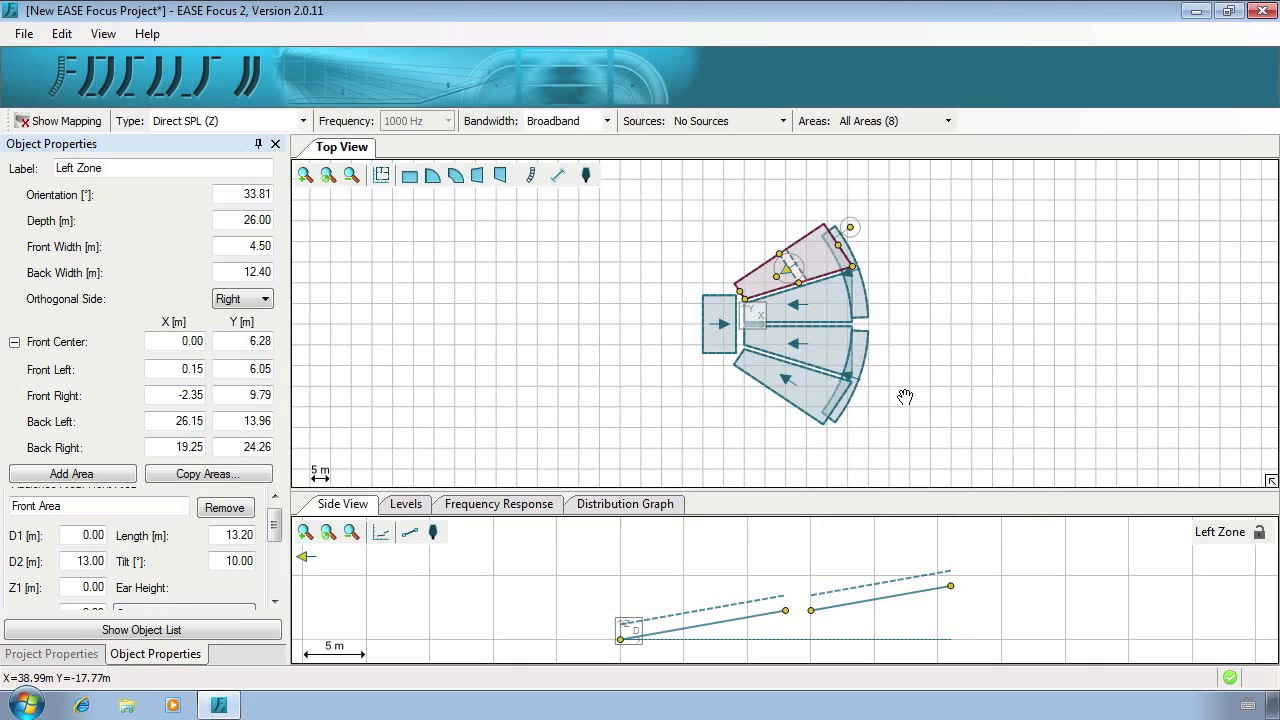
left_click(829, 316)
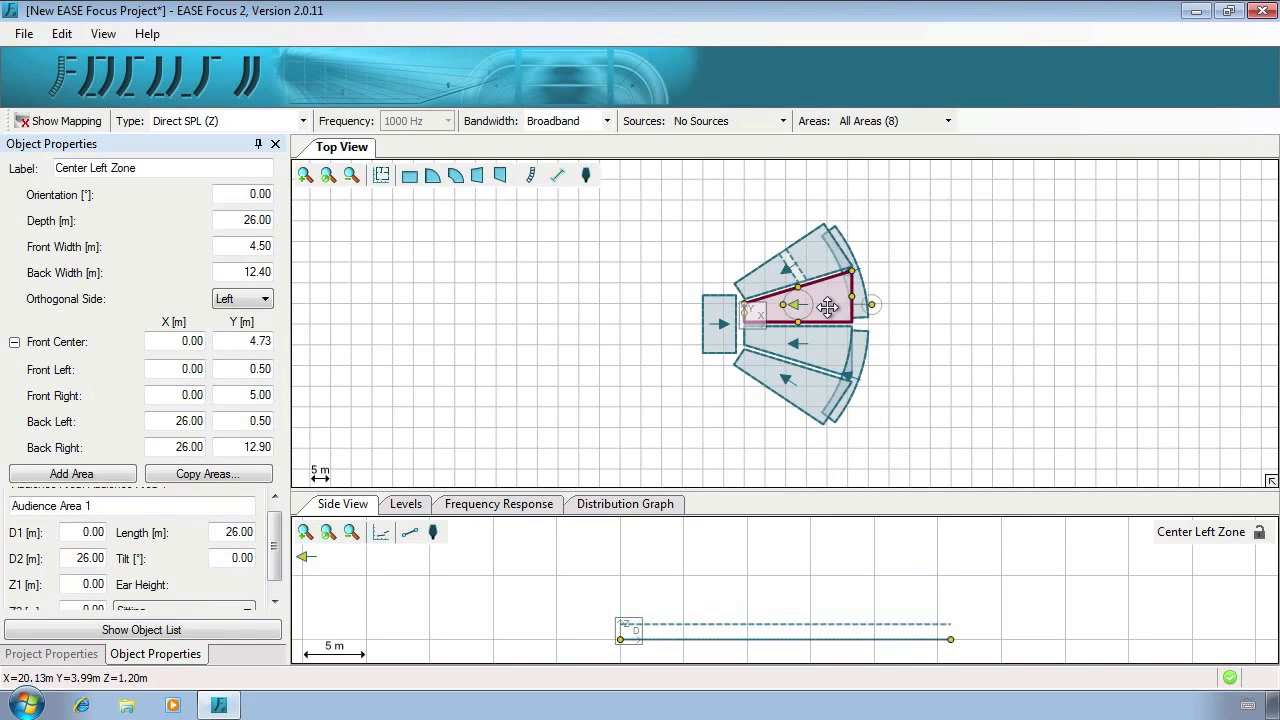
right_click(829, 314)
left_click(880, 465)
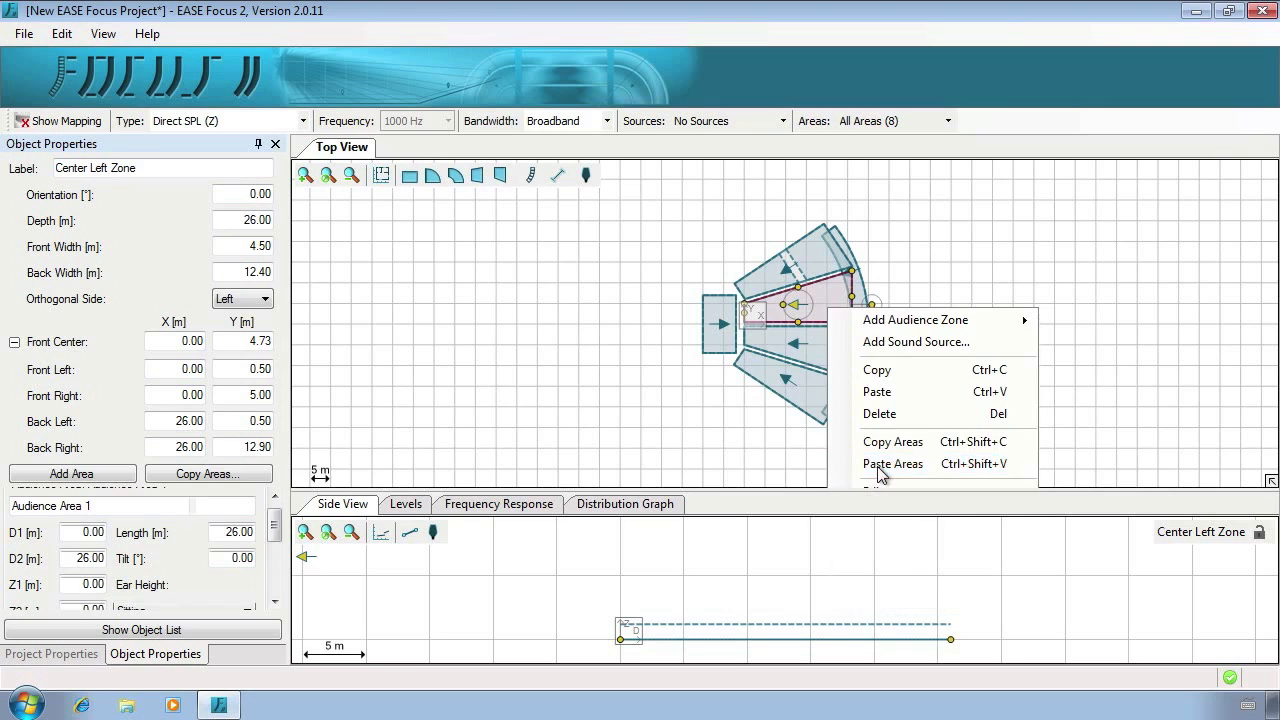
left_click(812, 360)
right_click(814, 358)
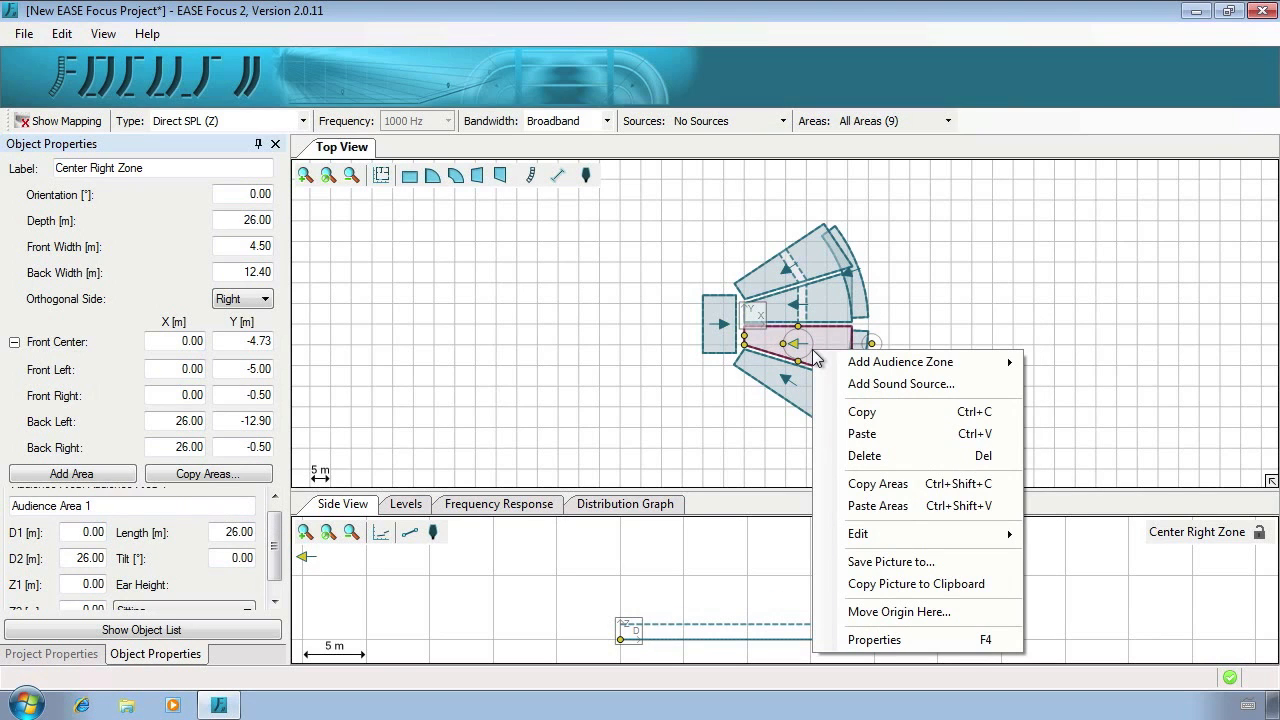
left_click(899, 505)
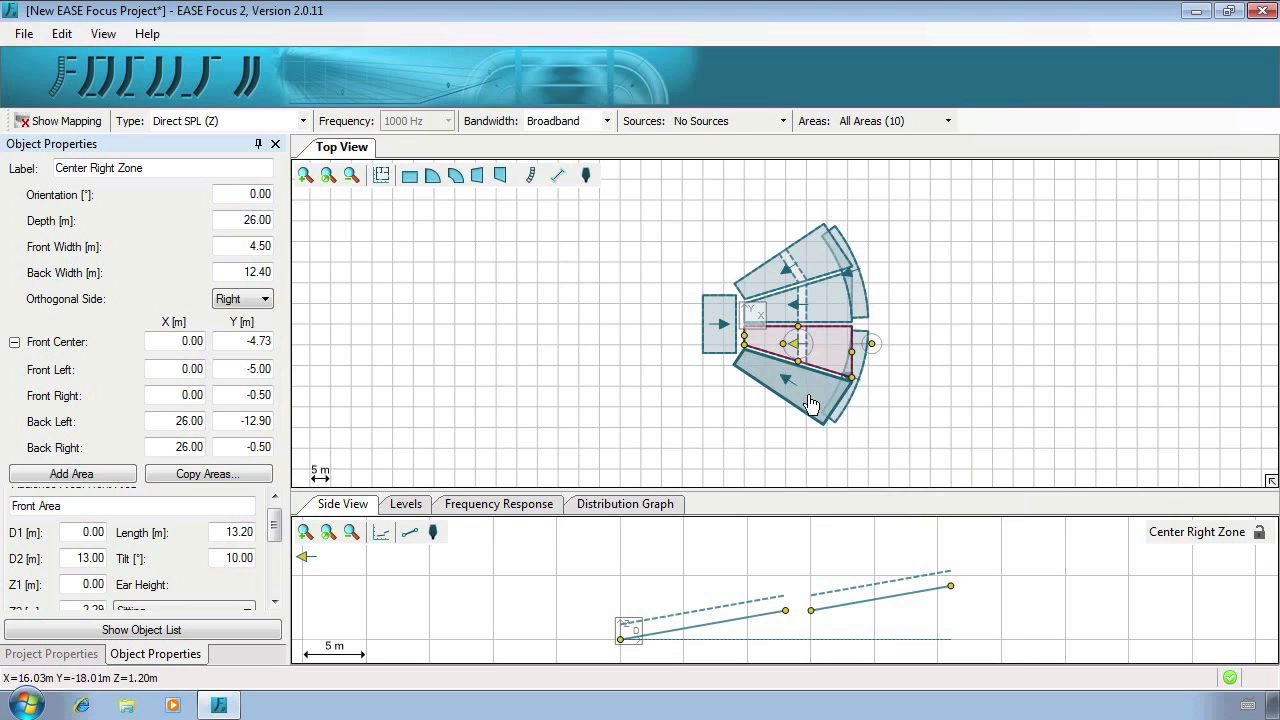
left_click(810, 402)
right_click(810, 386)
left_click(866, 540)
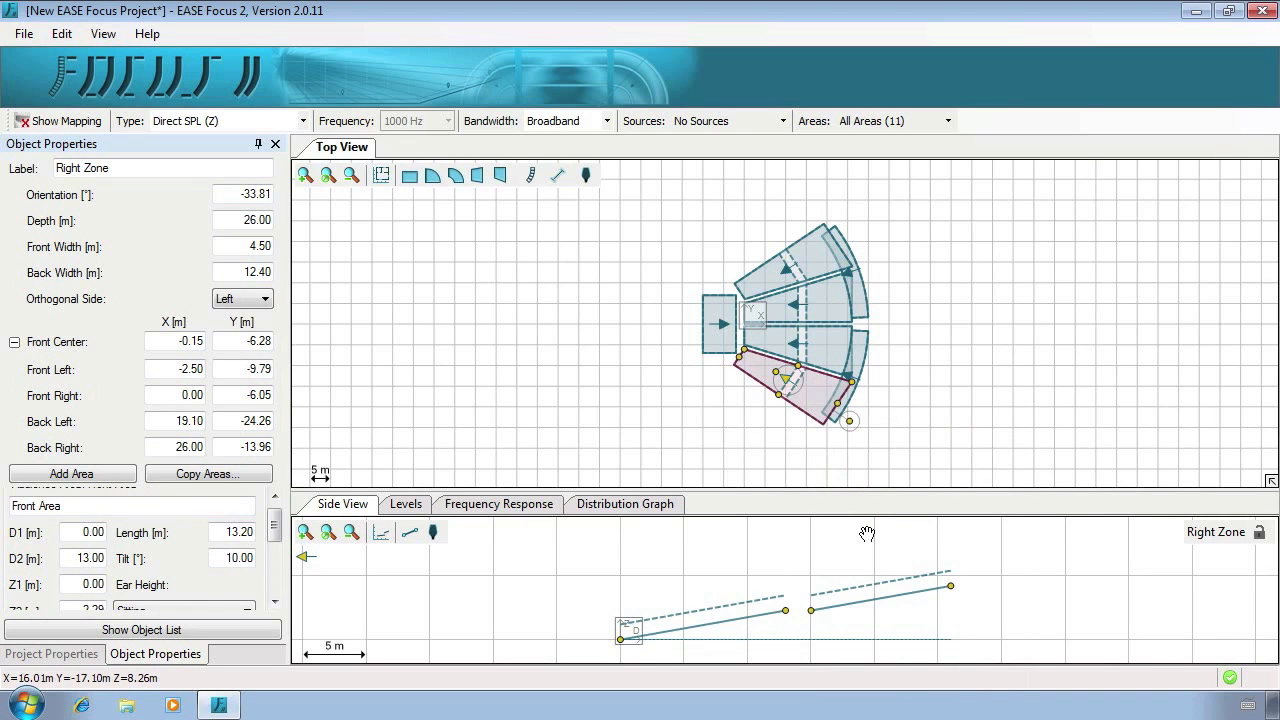
Step: Undo the last three pastes of the audience areas
key("ctrl+z")
key("ctrl+z")
key("ctrl+z")
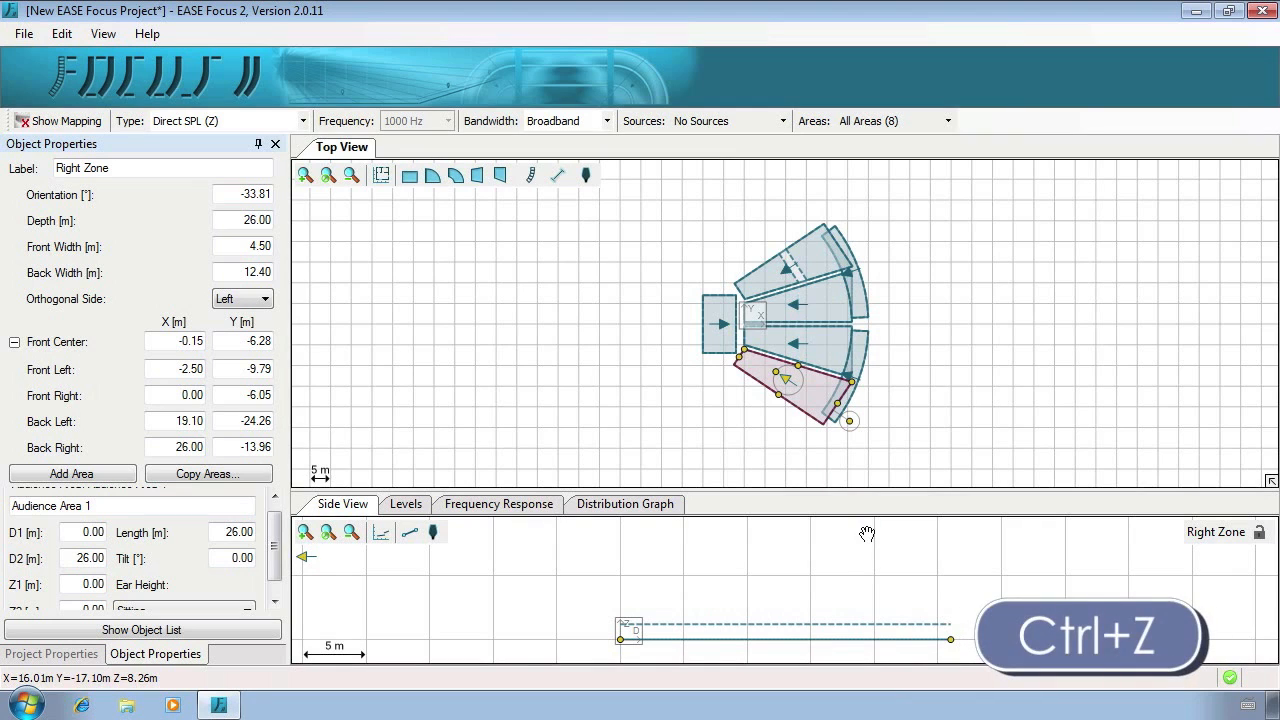
Step: Copy the Left Zone's audience areas to the Center Left, Center Right and Right Zones with the Copy Areas function
left_click(812, 272)
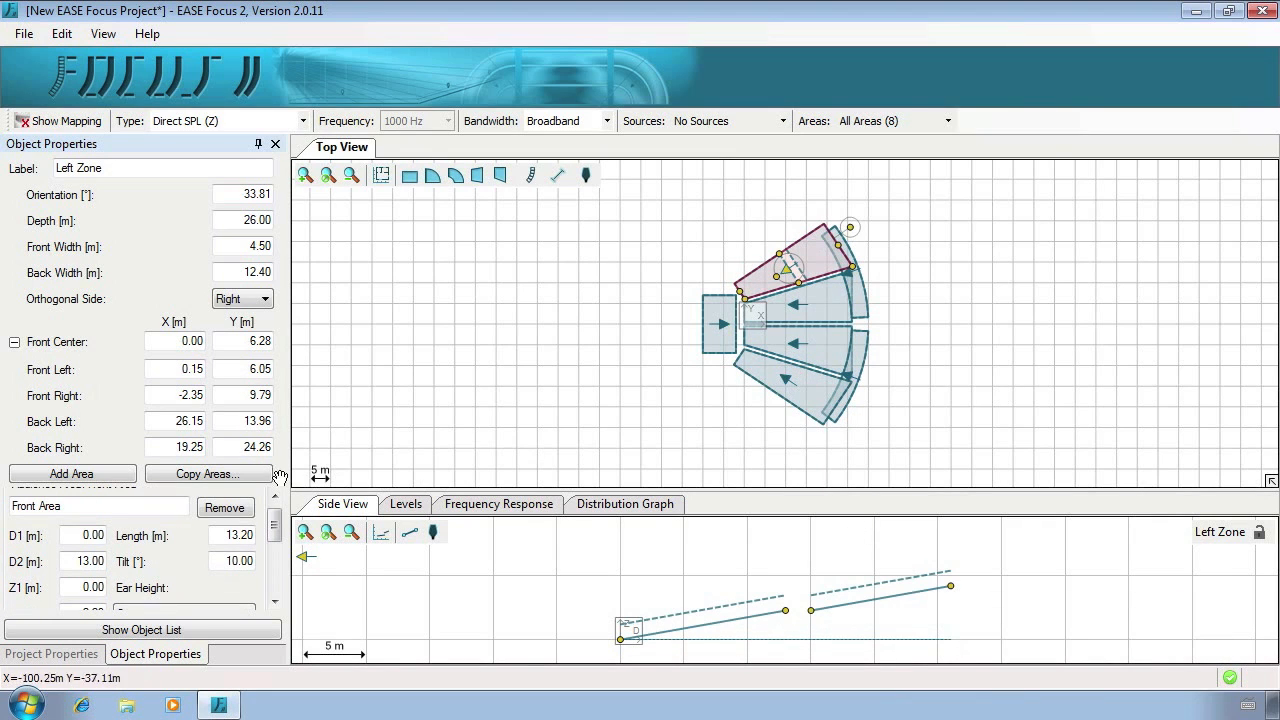
left_click(206, 474)
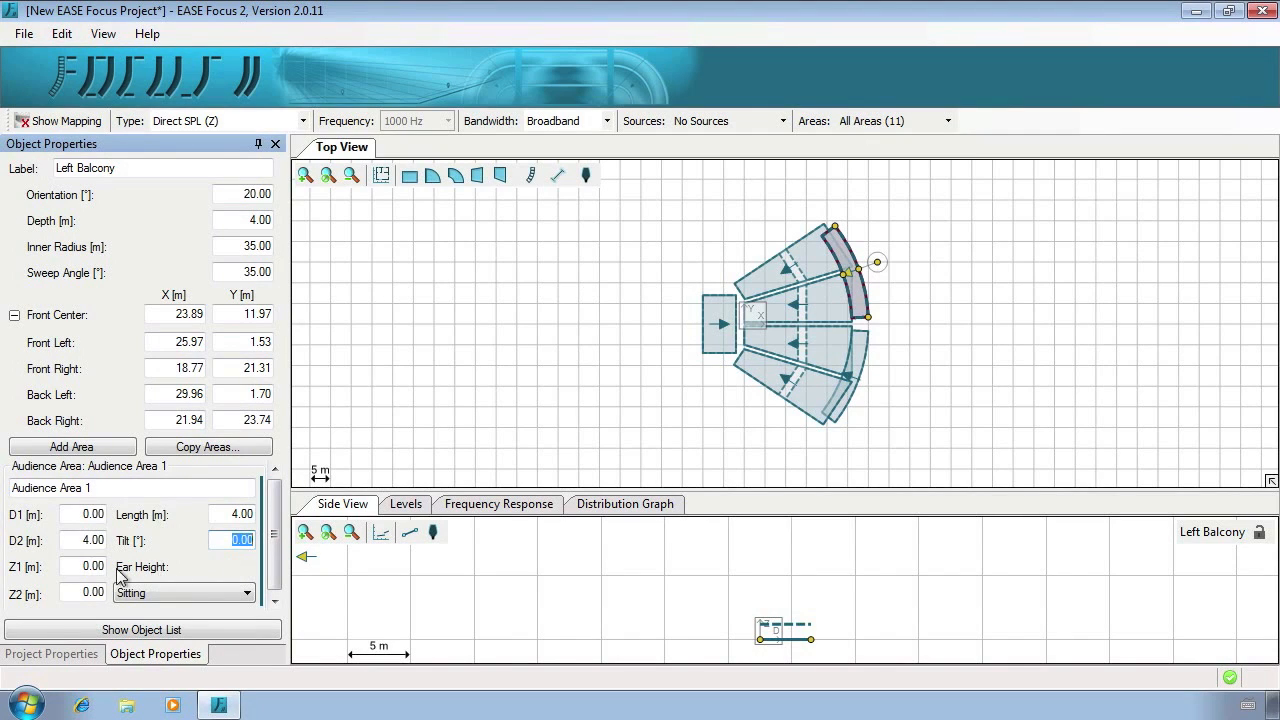
Step: Set the Left Balcony area's front height Z1 to 4 m and raise its back end to about 4.2 m
left_click(85, 566)
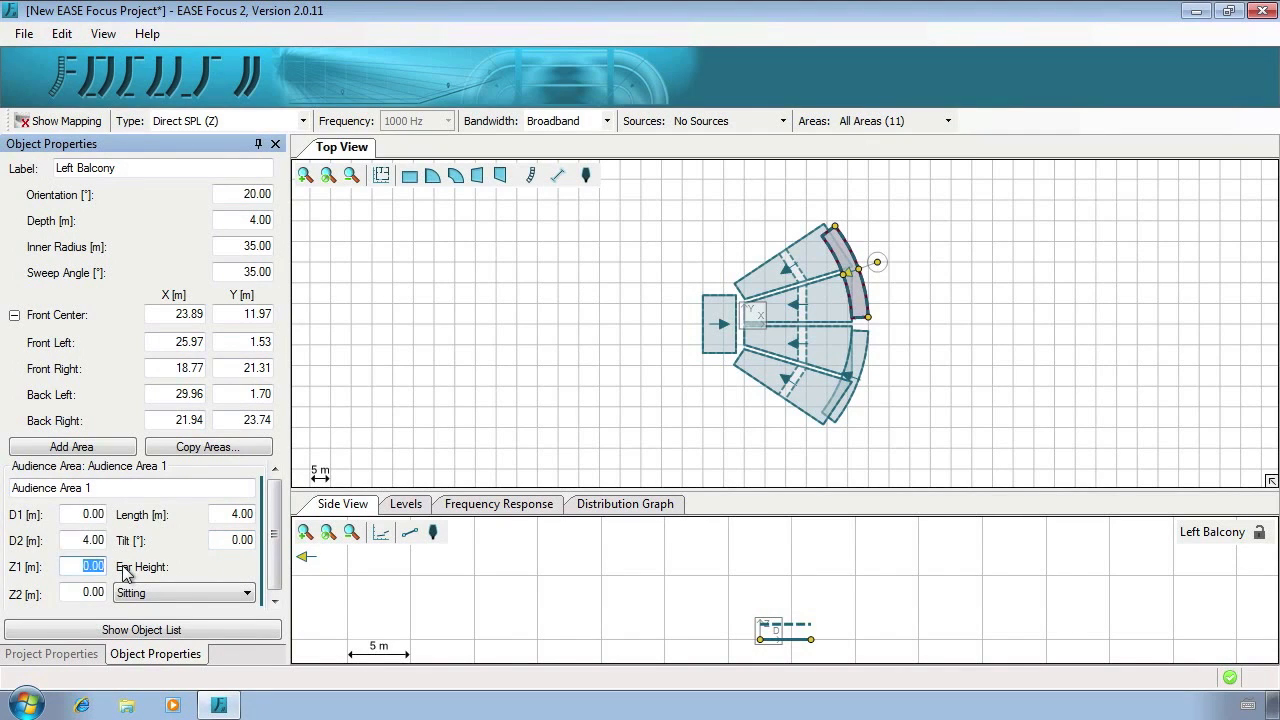
type("7.5")
key("Return")
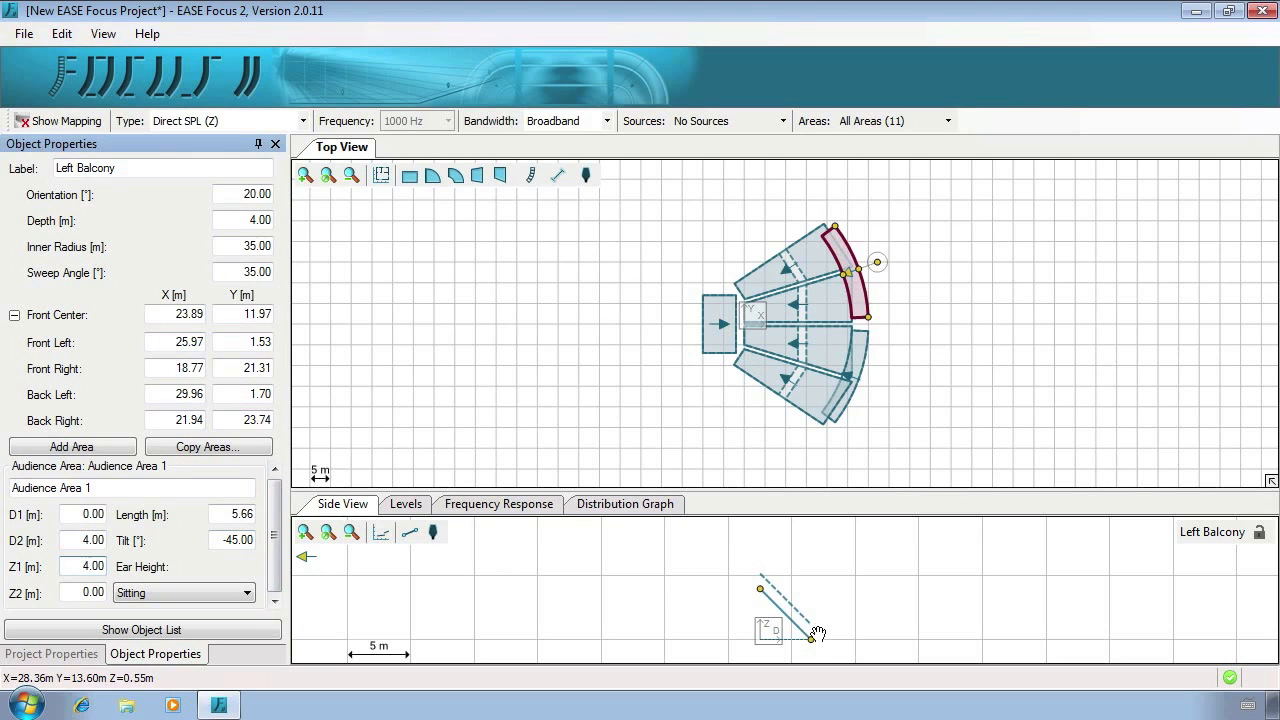
left_click_drag(812, 641, 816, 587)
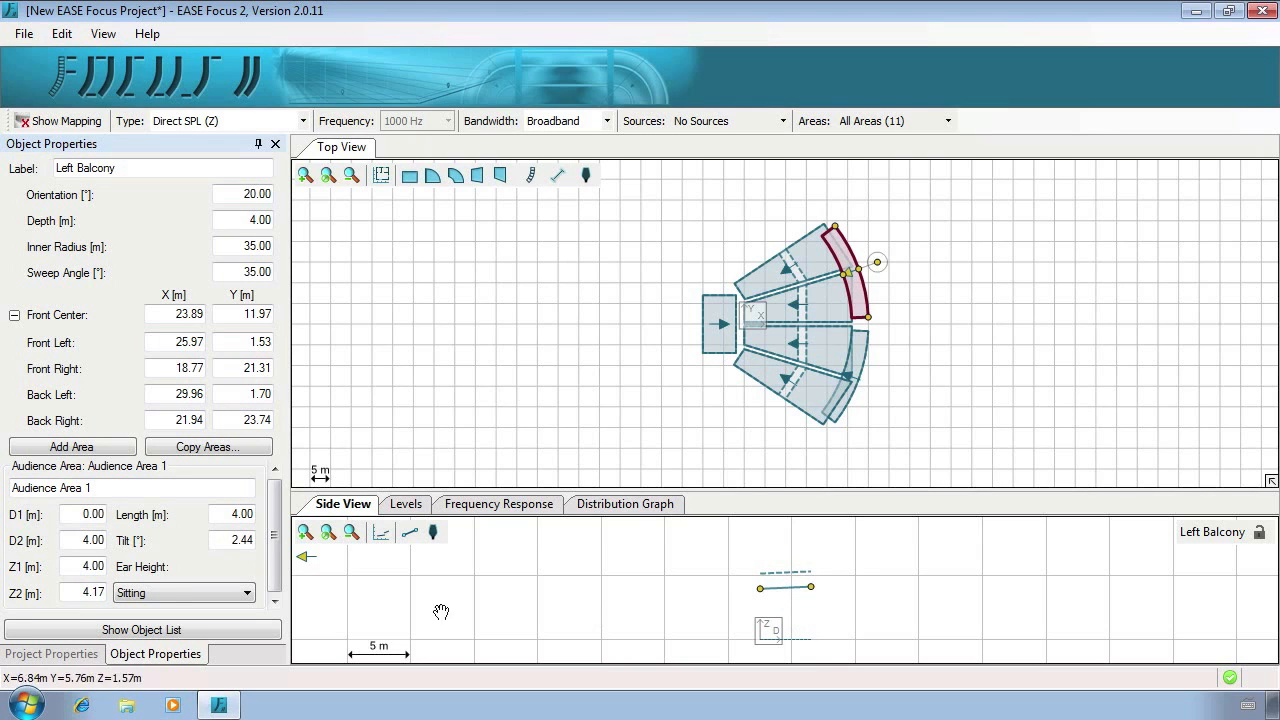
Step: Set the Left Balcony area's front height Z1 to 7.5 m and its tilt to 15°
left_click(82, 566)
left_click_drag(125, 566, 140, 566)
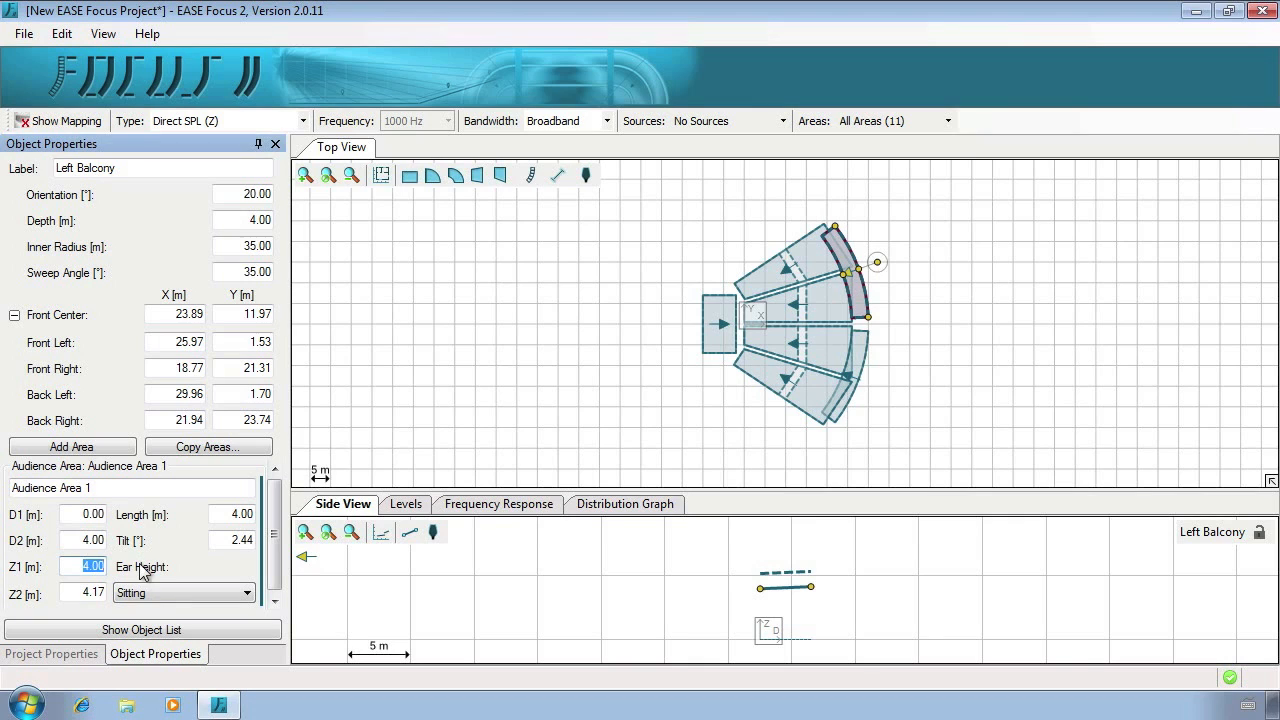
type("7.5")
key("Return")
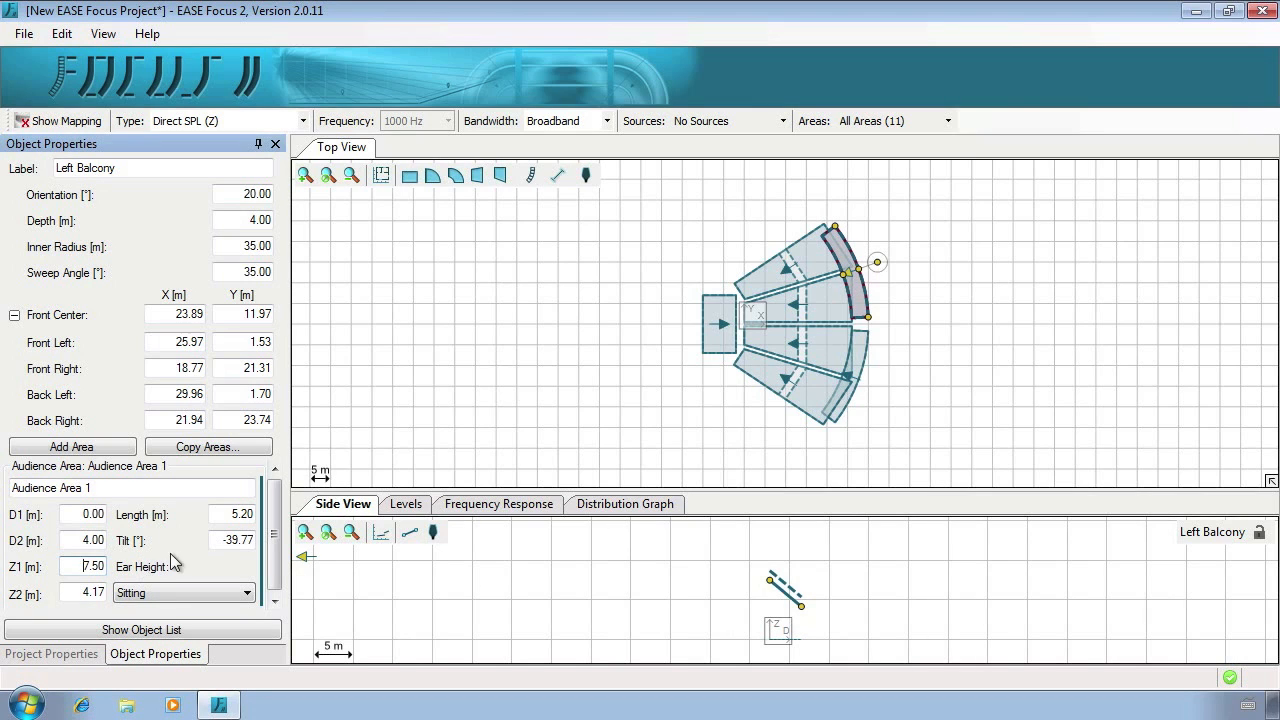
left_click_drag(227, 540, 260, 540)
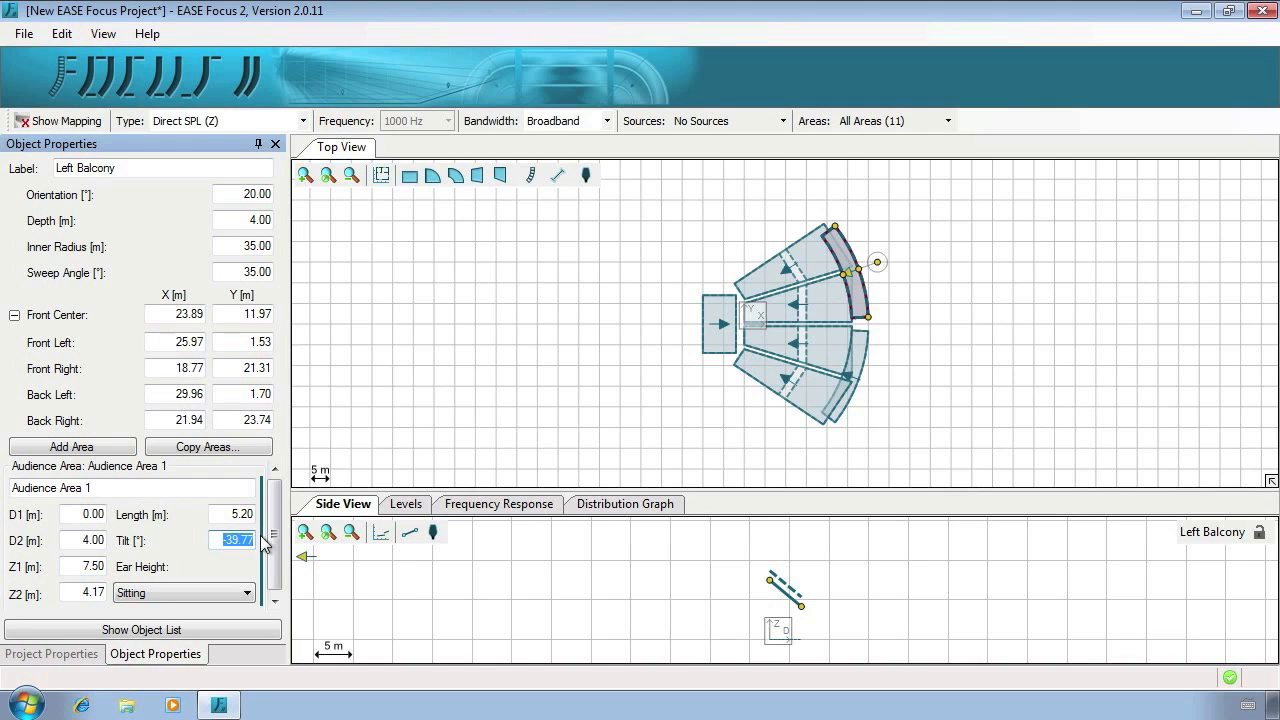
type("15")
key("Return")
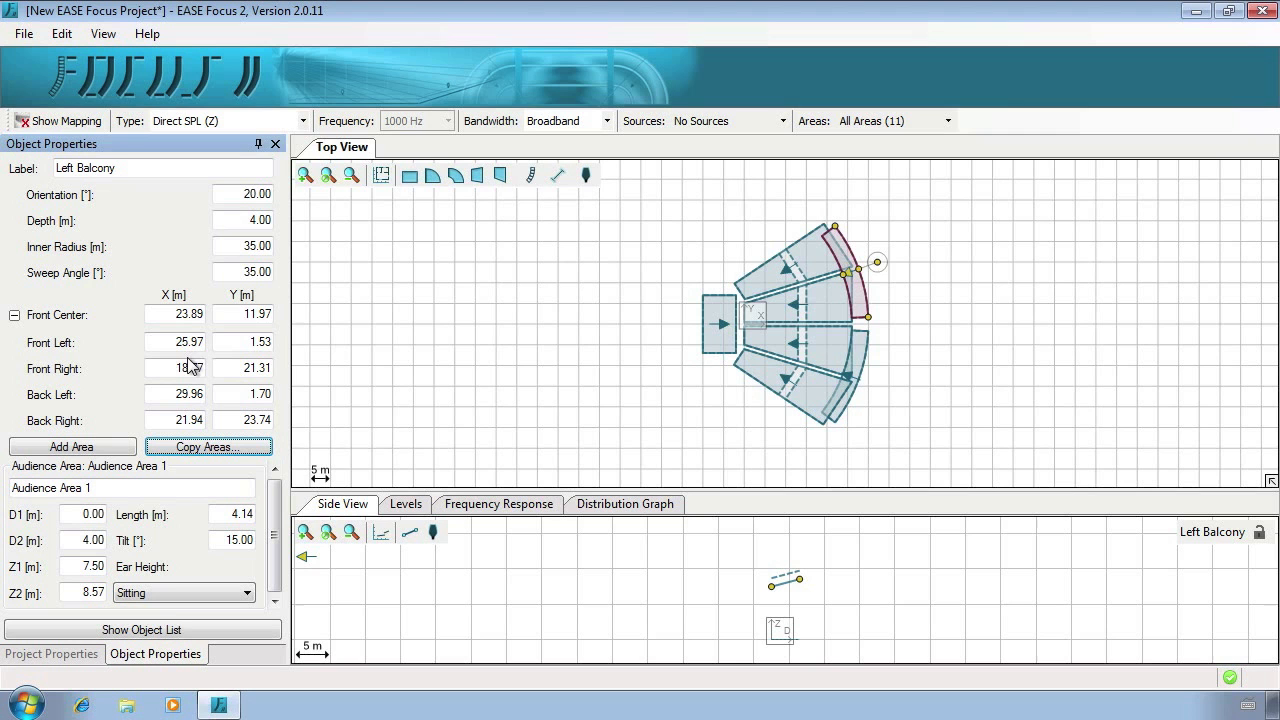
Step: Add a Sphere Line sound source near the Stage Zone's front edge at about X -1.4 m, Y 3.85 m, aimed horizontally at about 15.8°
left_click(50, 34)
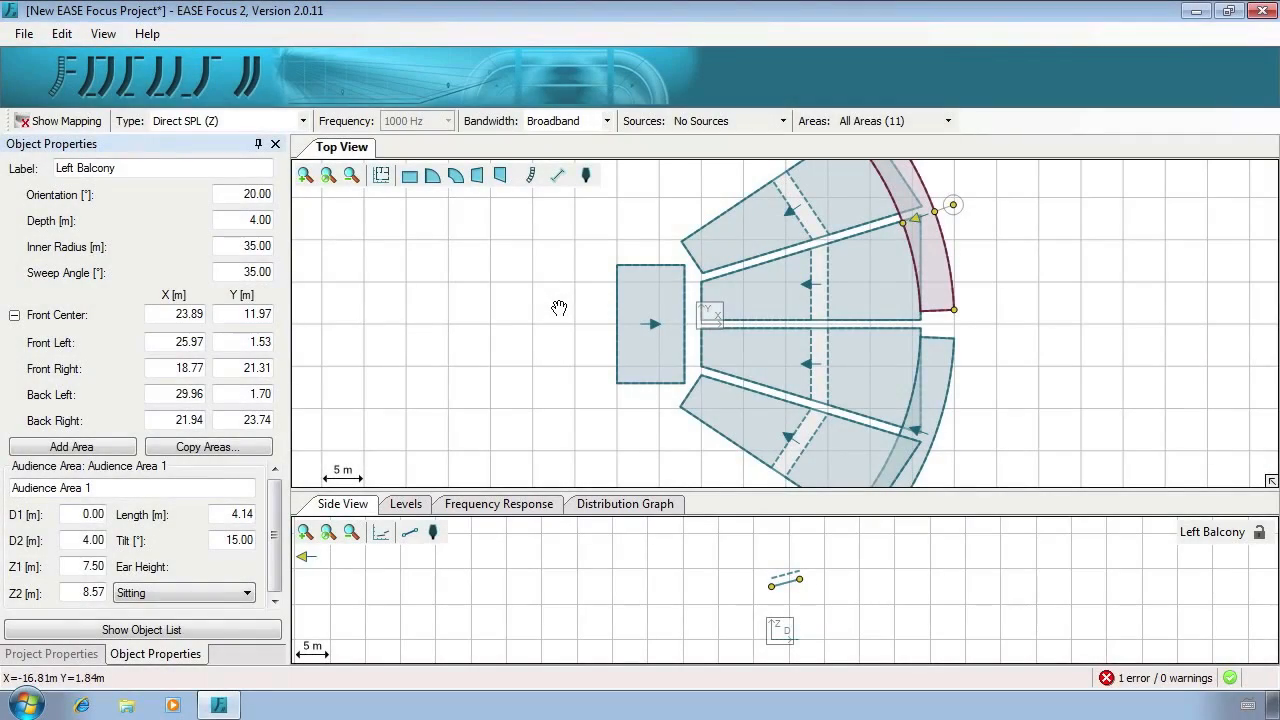
right_click(559, 308)
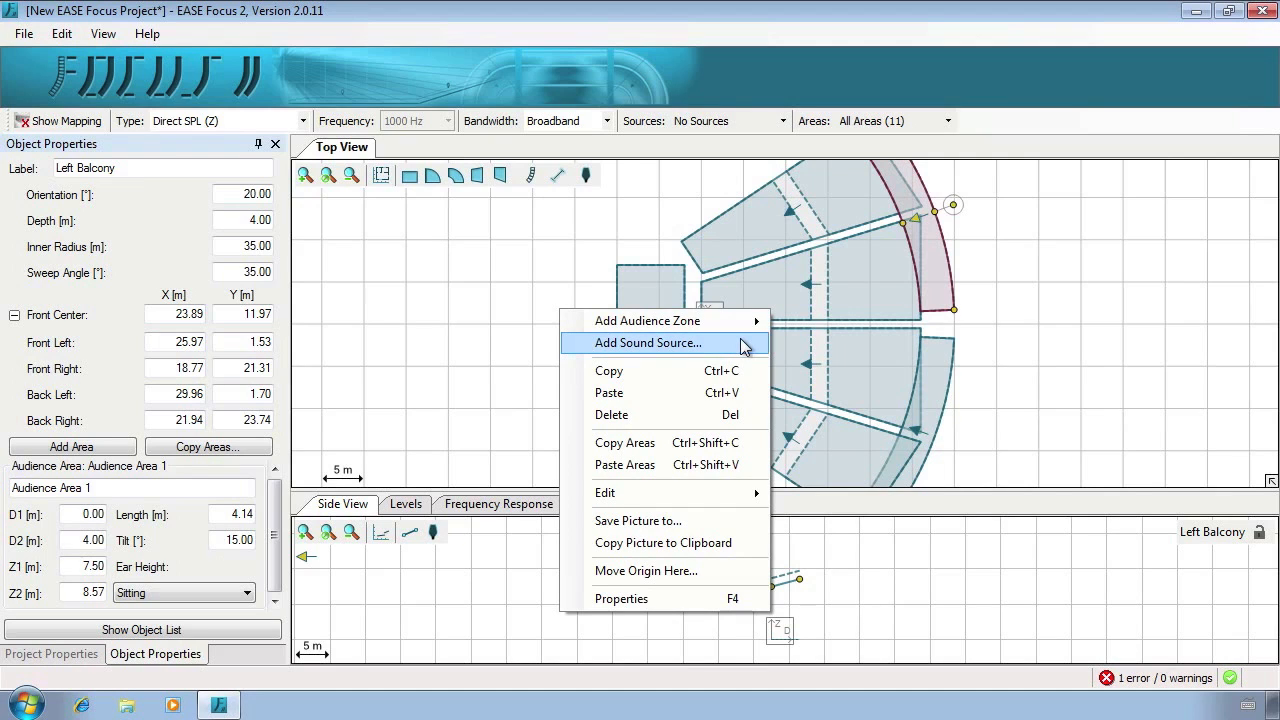
left_click(560, 244)
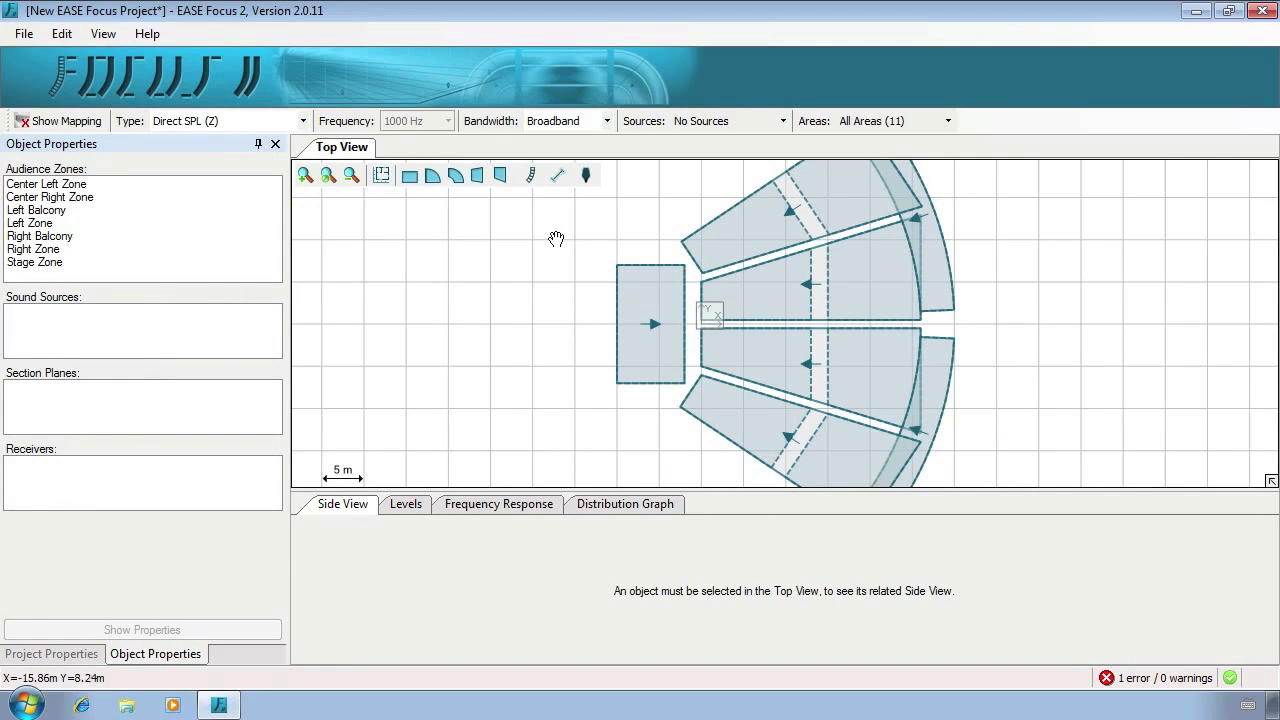
left_click(532, 177)
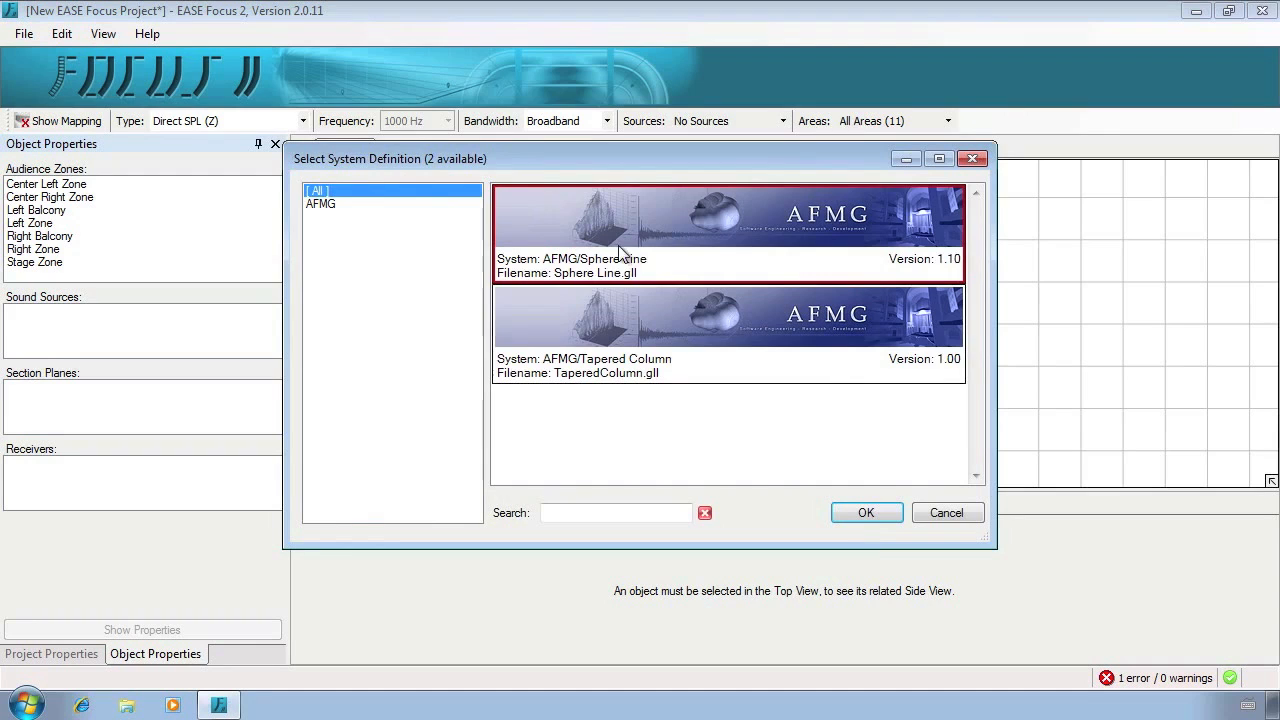
left_click(866, 513)
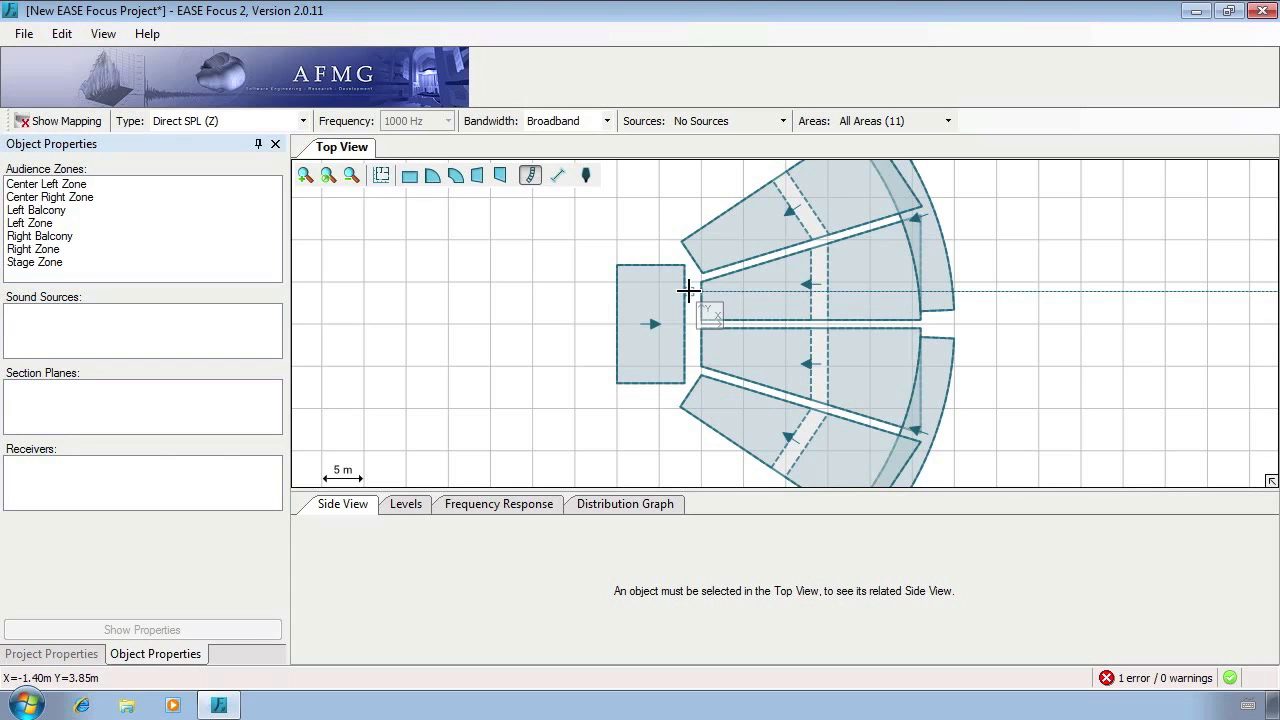
left_click(688, 290)
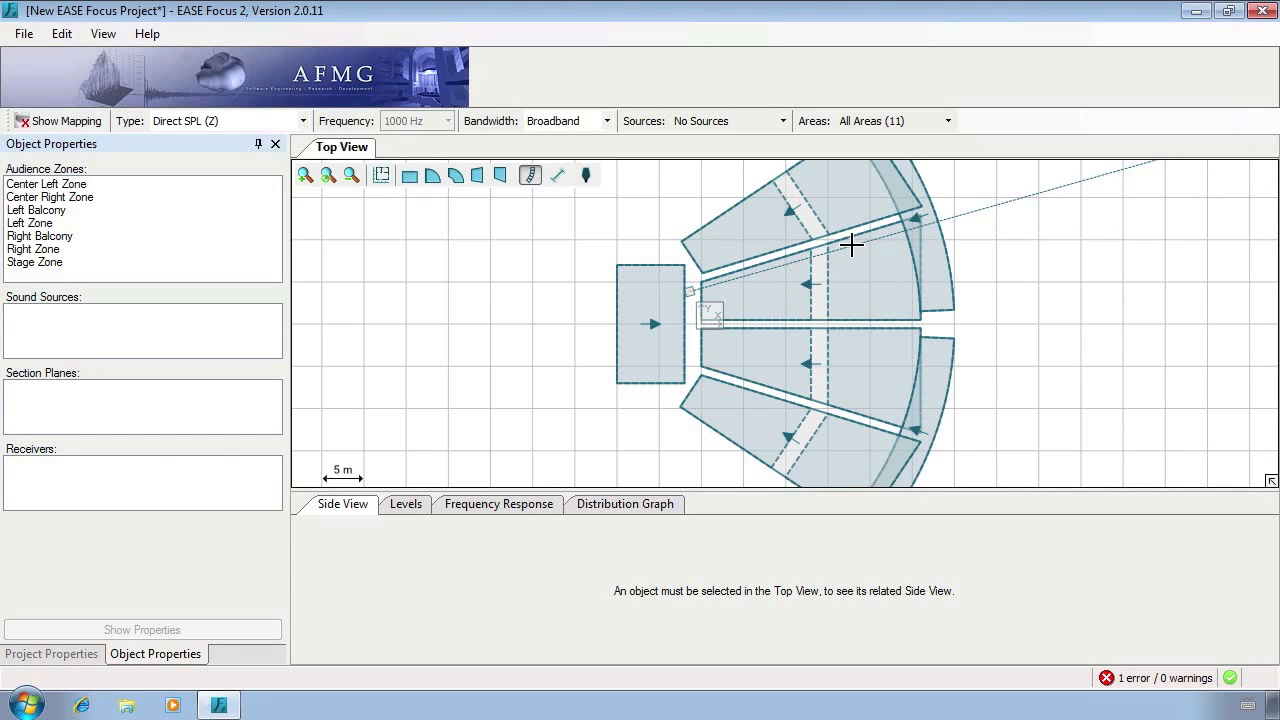
left_click(851, 244)
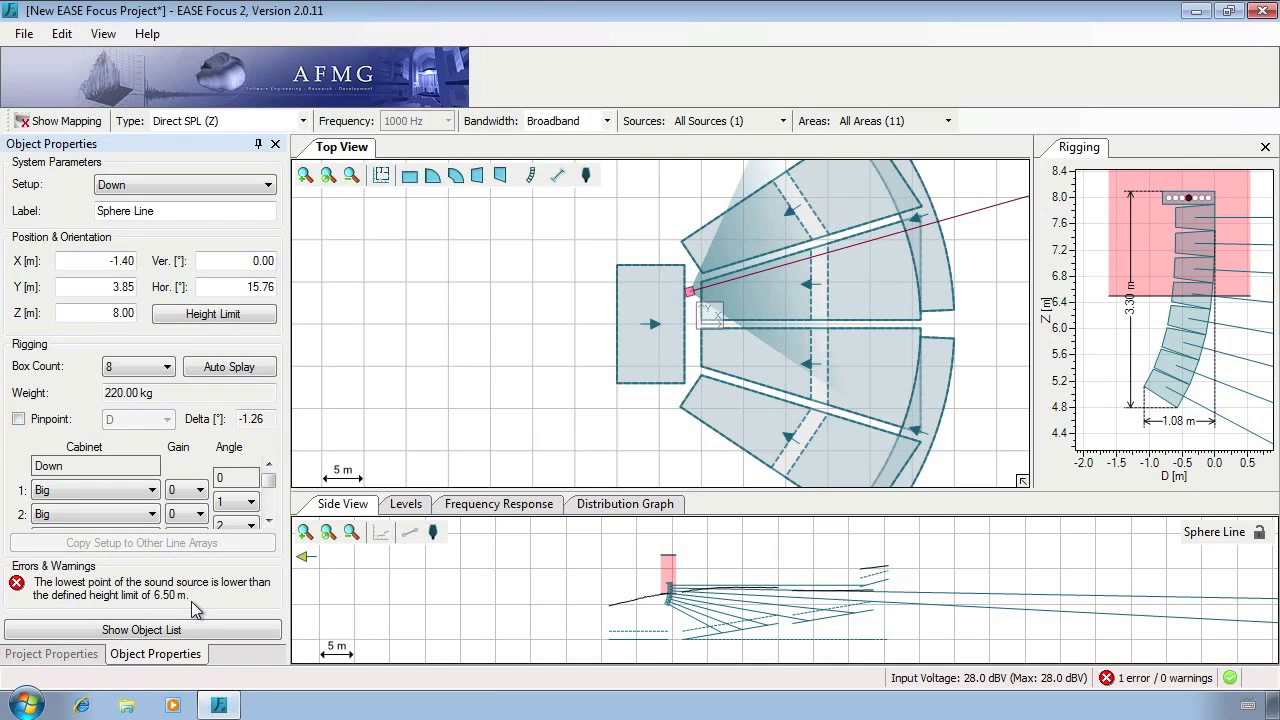
Step: Raise the Sphere Line source in the side view to a height of about 10.8 m
left_click(665, 602)
left_click_drag(665, 602, 665, 582)
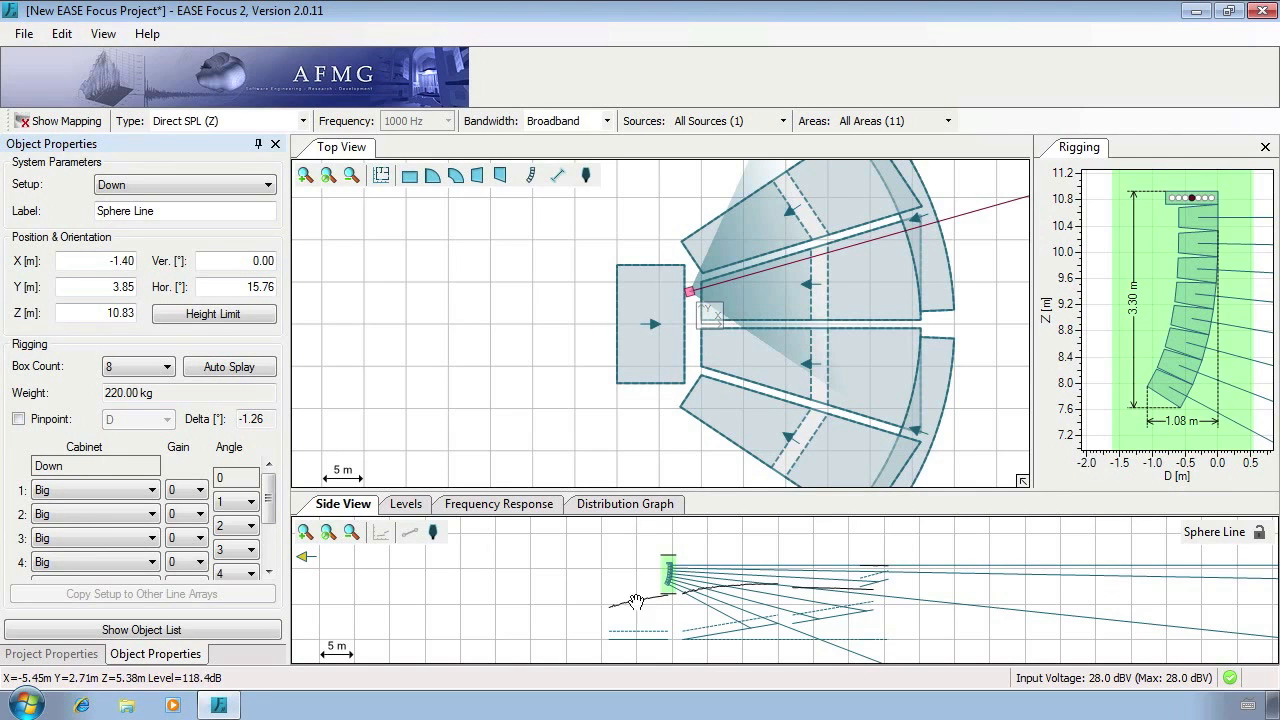
Step: Inspect the side views of the Center Right Zone and the Sphere Line source, and the source's level curve
left_click(748, 362)
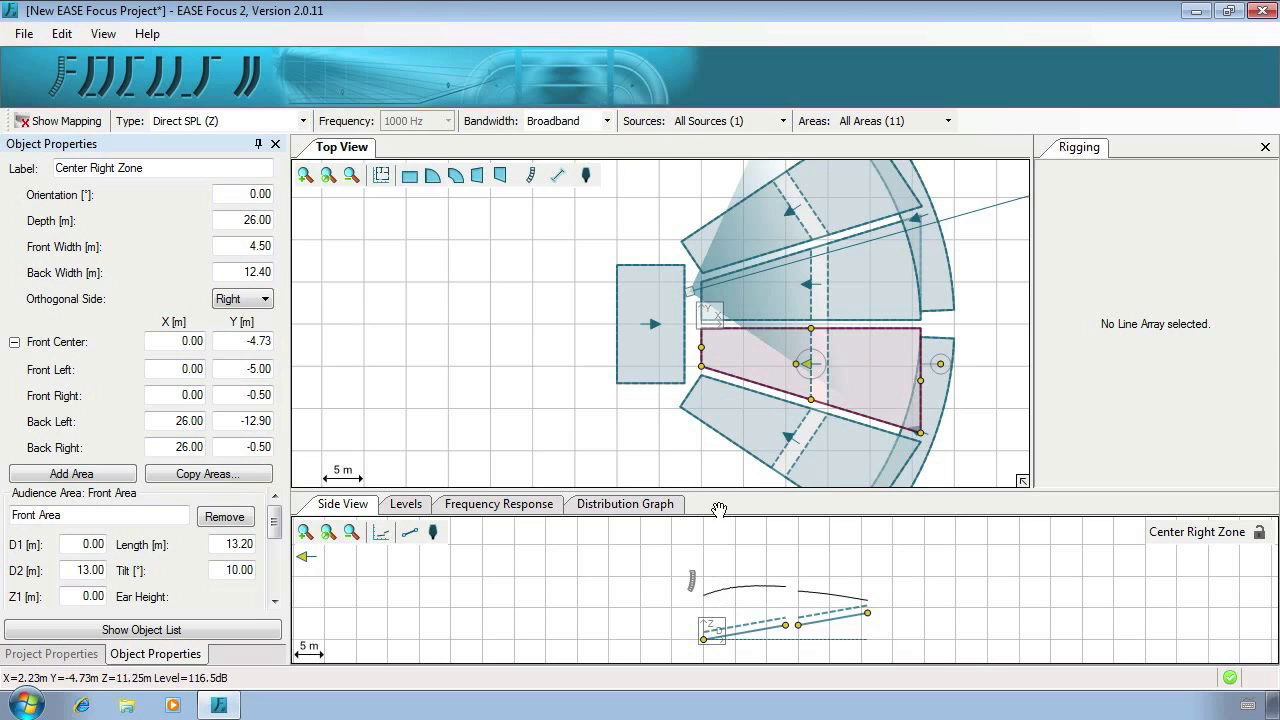
left_click(691, 293)
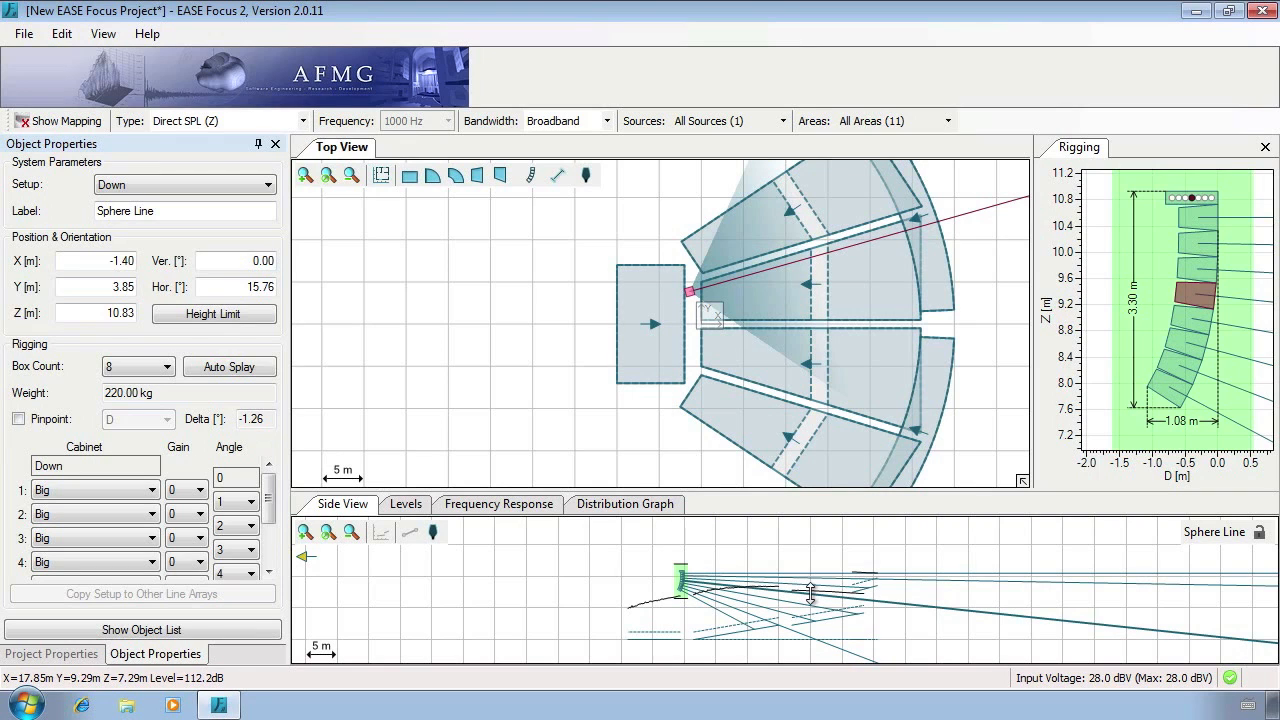
left_click(406, 504)
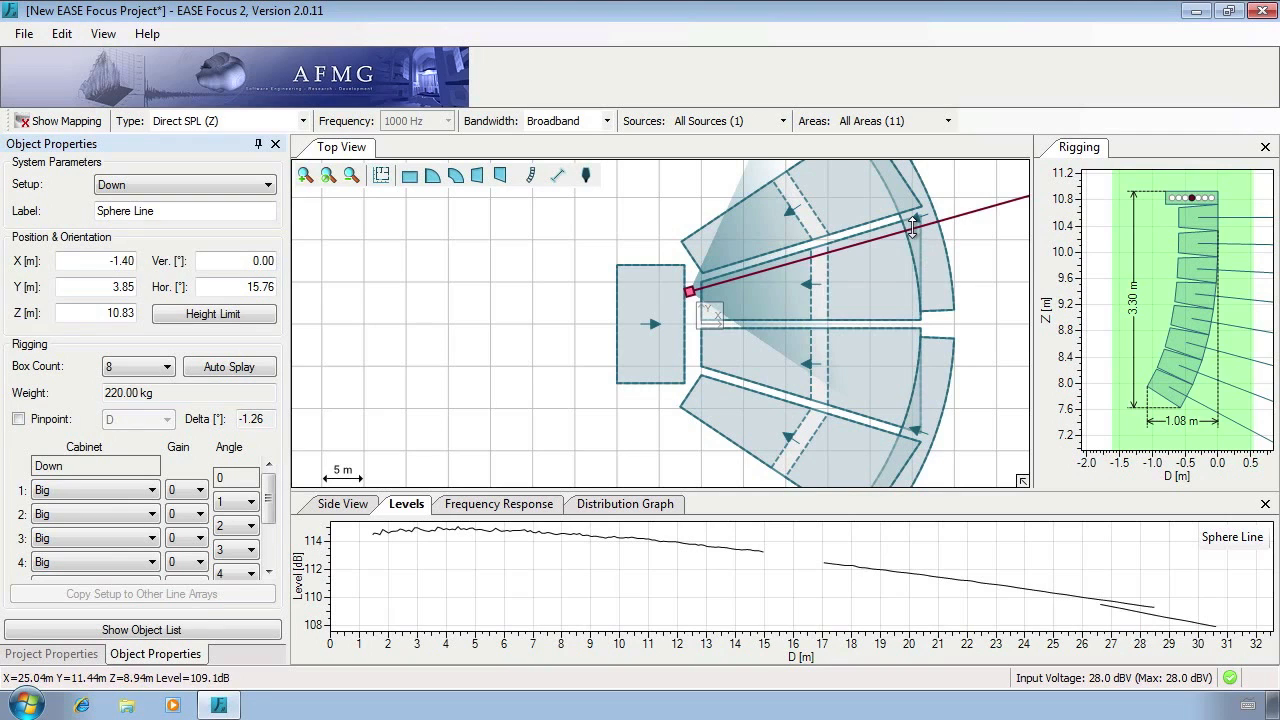
Step: Rename the Sphere Line sound source as Left Main Array
left_click(691, 290)
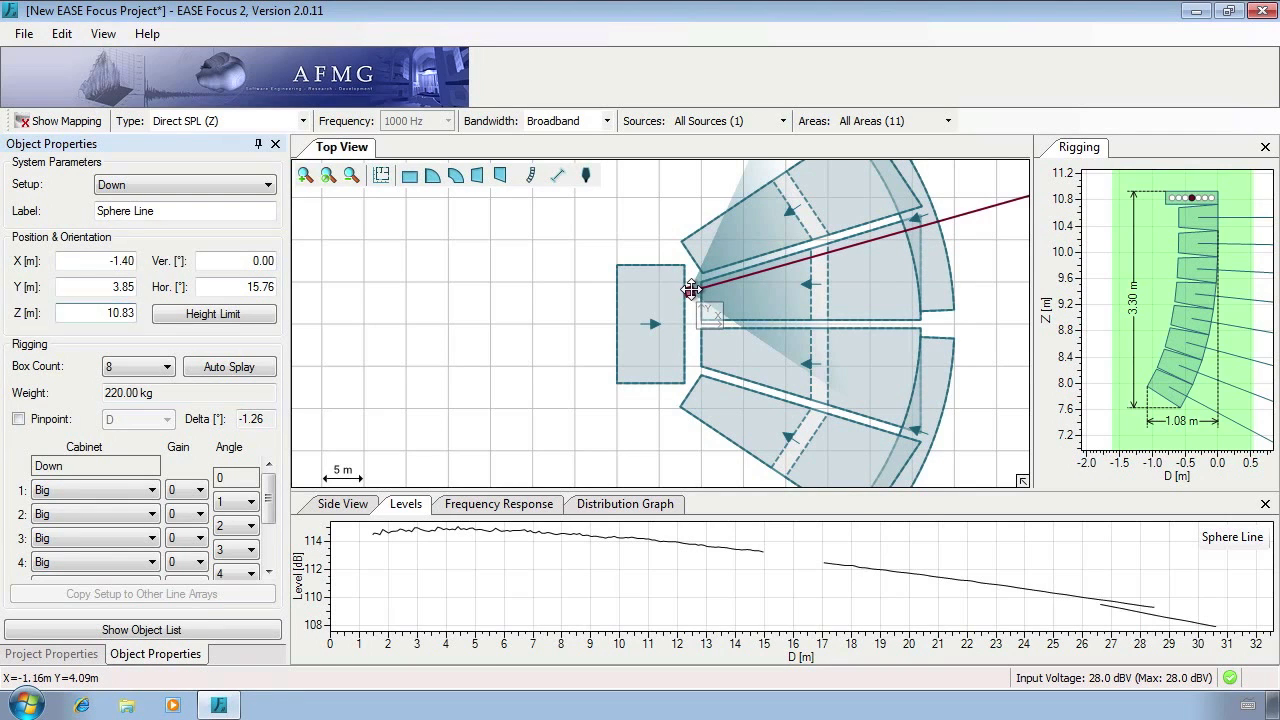
triple_click(203, 211)
type("Left Main ")
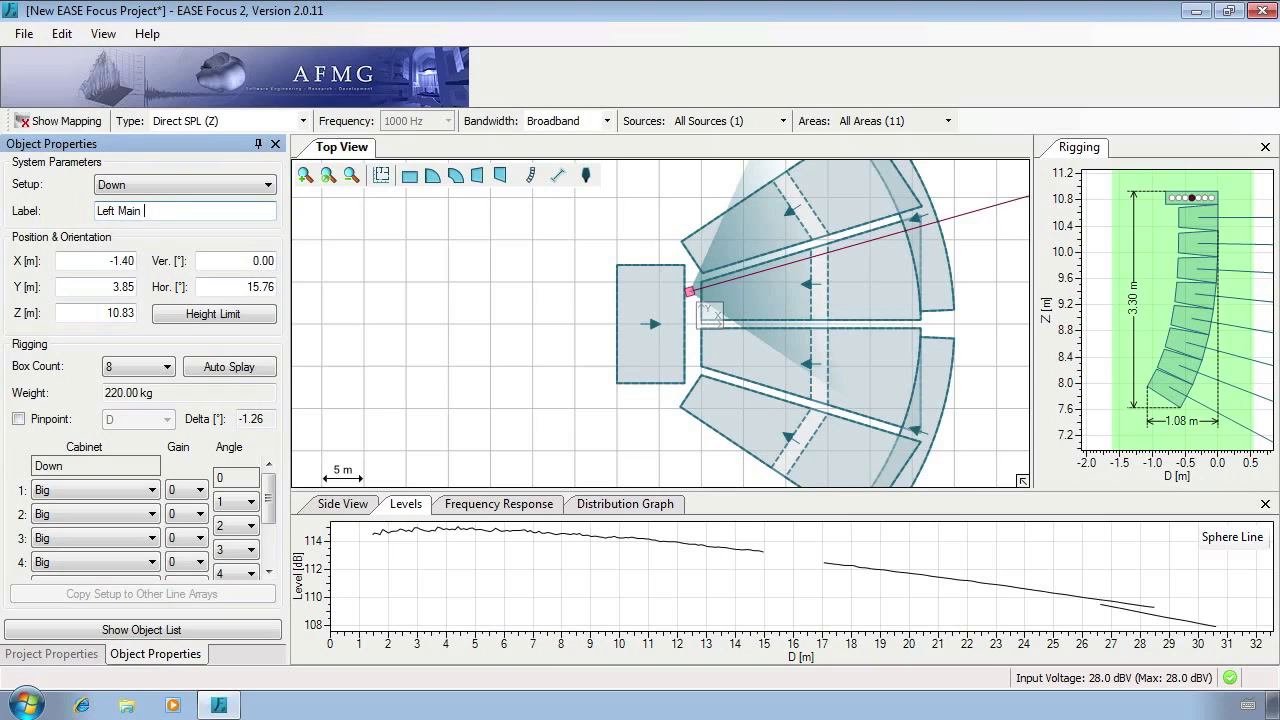
type("Array")
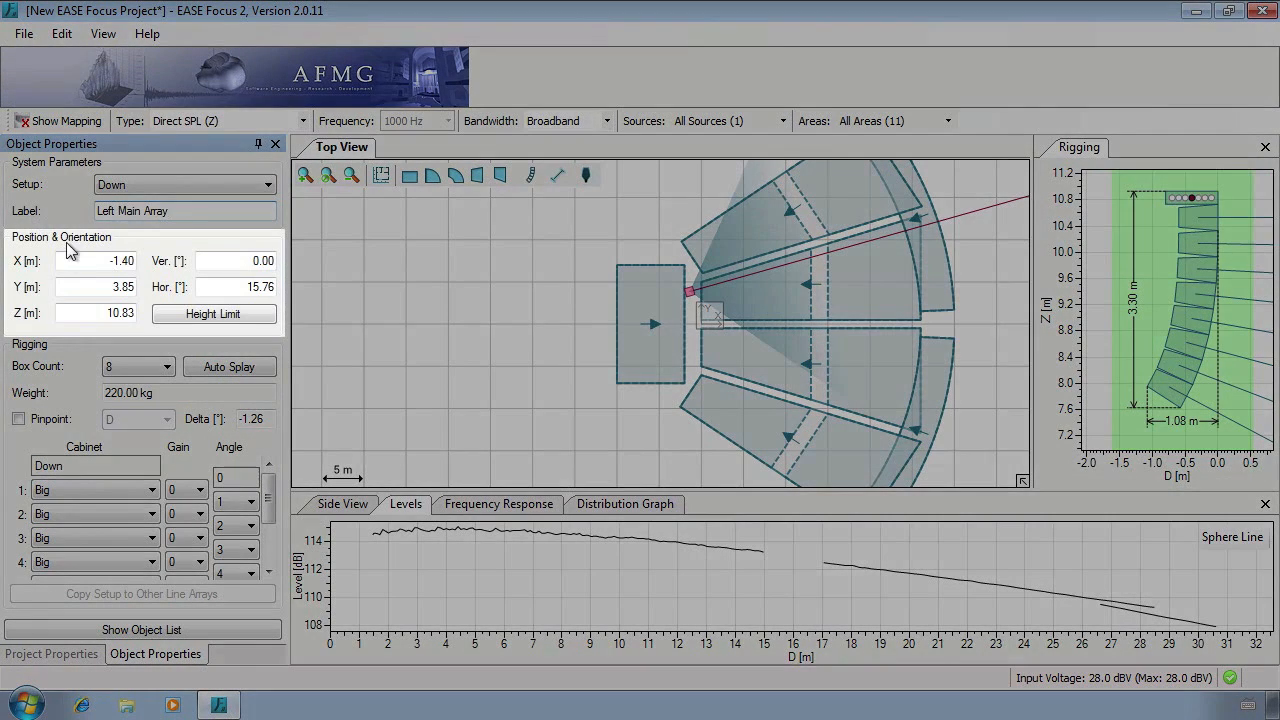
Step: Position the Left Main Array at X -1 m, Y 4.5 m, Z 10 m with a horizontal angle of 17°
key("Tab")
type("-1")
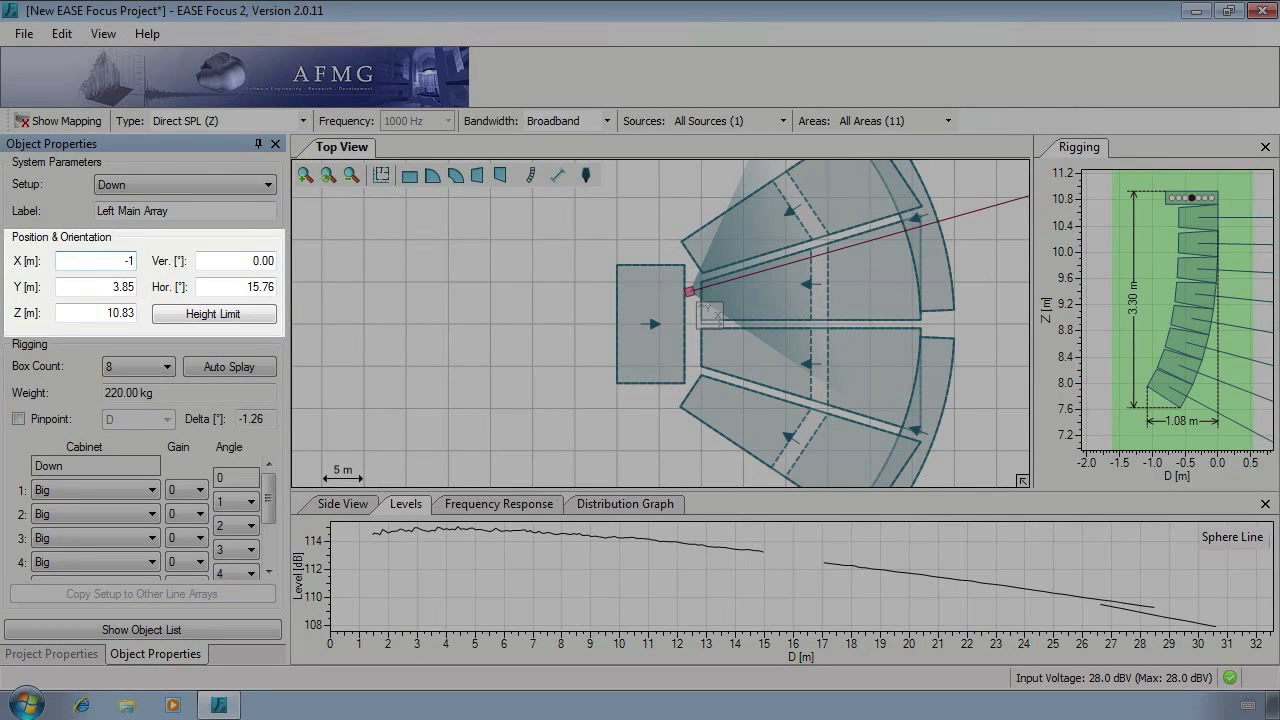
key("Tab")
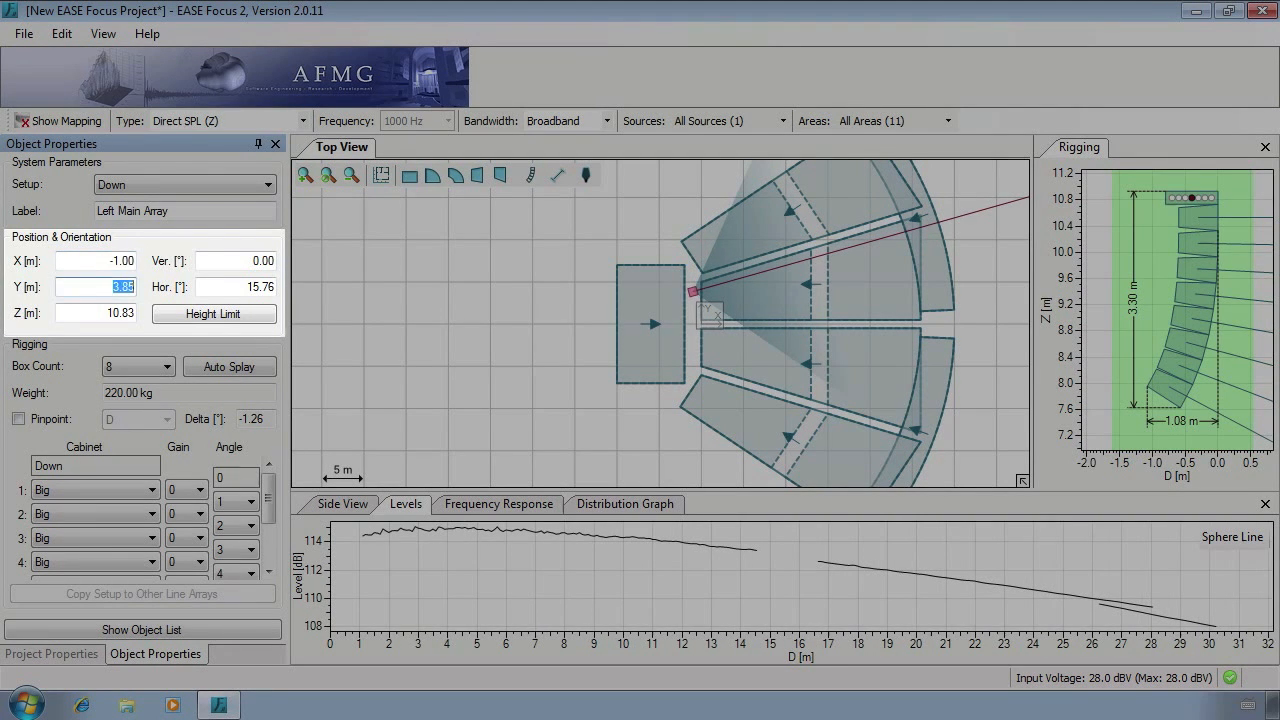
type("4.5")
key("Tab")
type("10")
key("Tab")
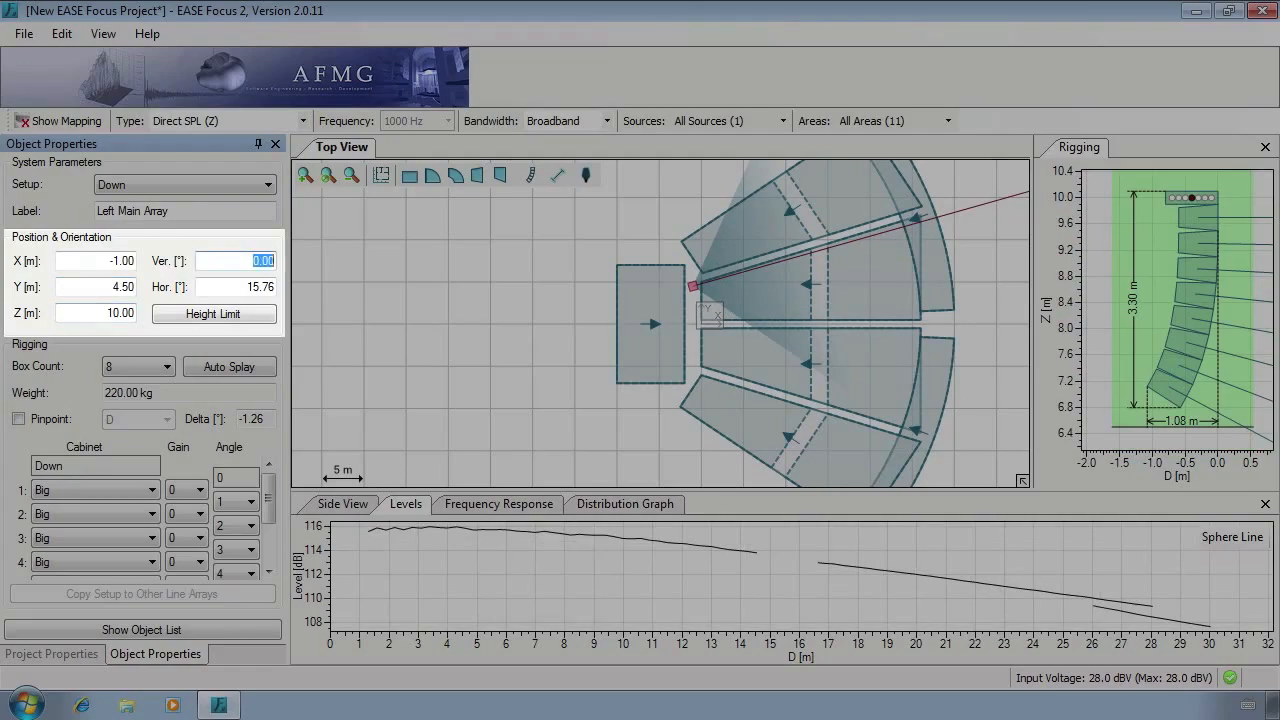
key("Tab")
type("17")
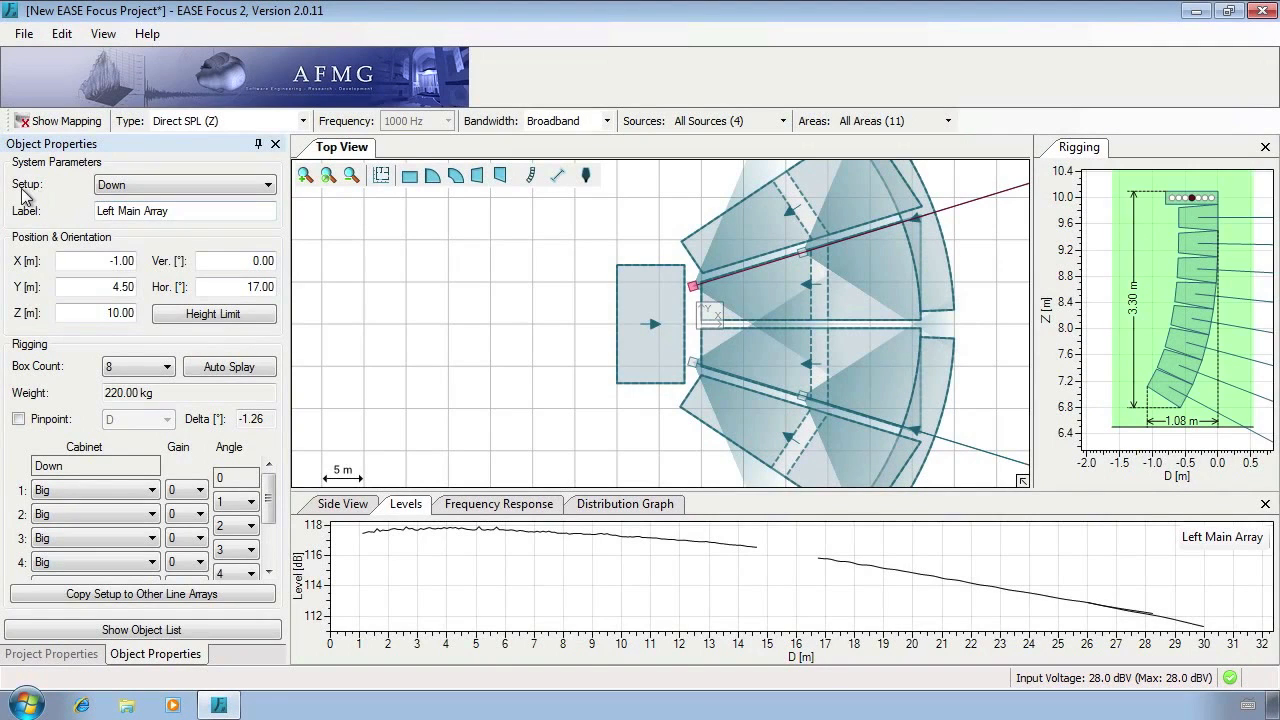
Step: Switch the Left Main Array's setup to Stacked and back to Down
left_click(267, 189)
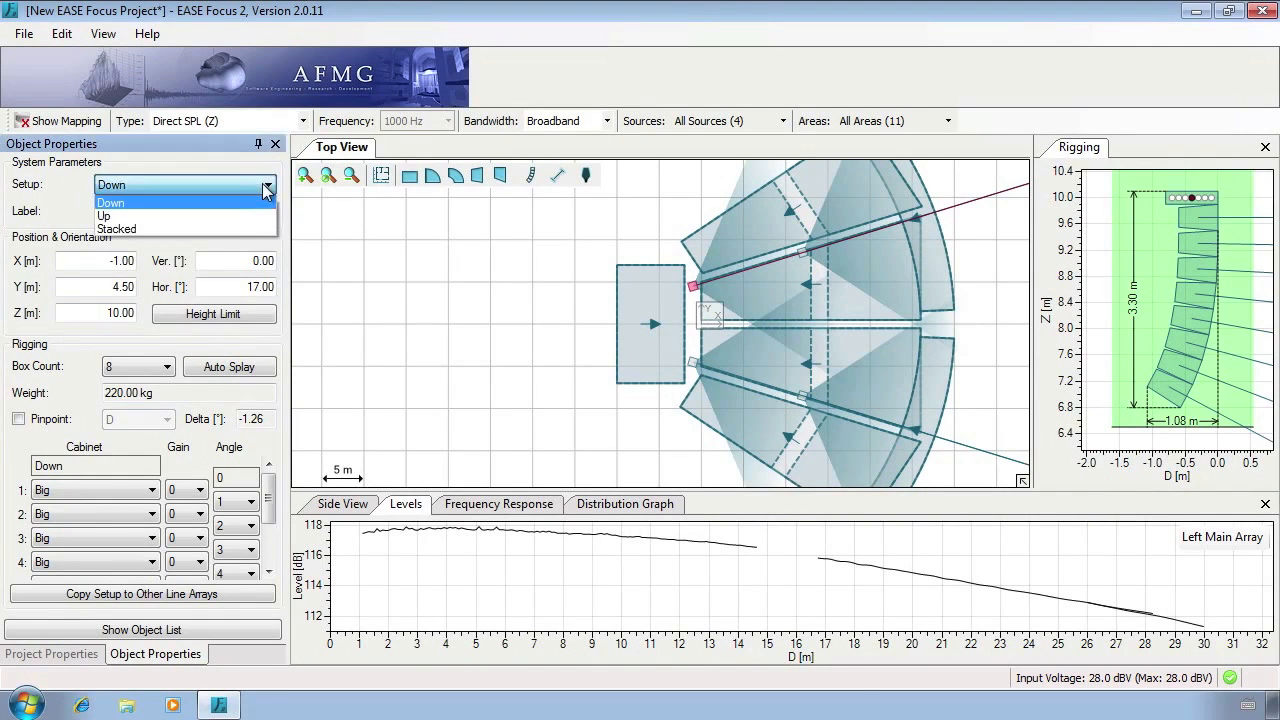
left_click(262, 230)
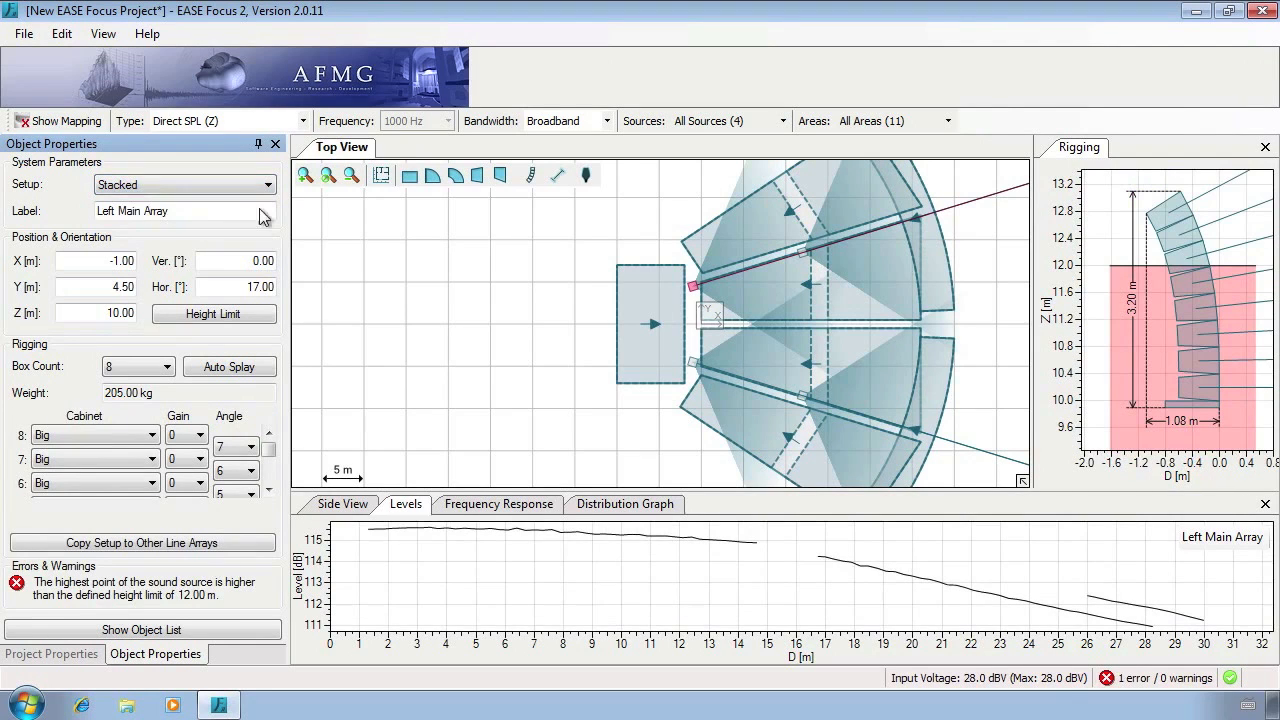
left_click(268, 188)
left_click(263, 206)
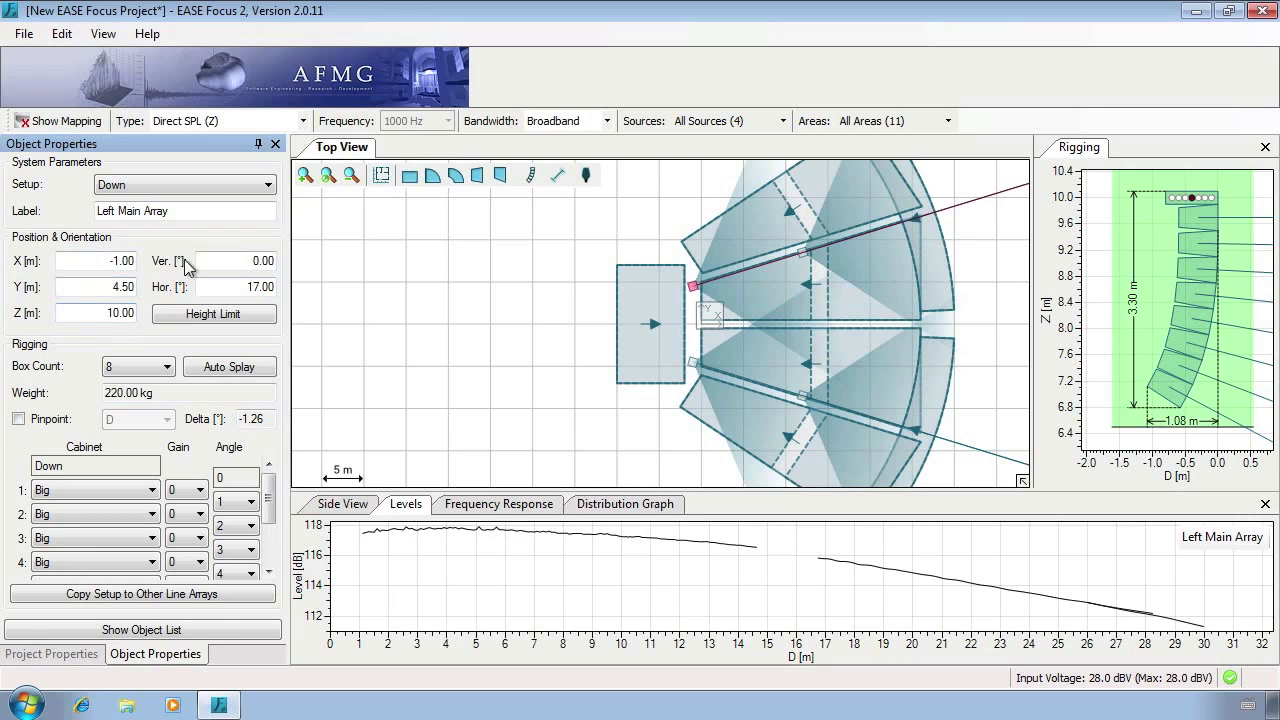
Step: Check the Left Main Array's height limit options and set its box count to 12
left_click(178, 320)
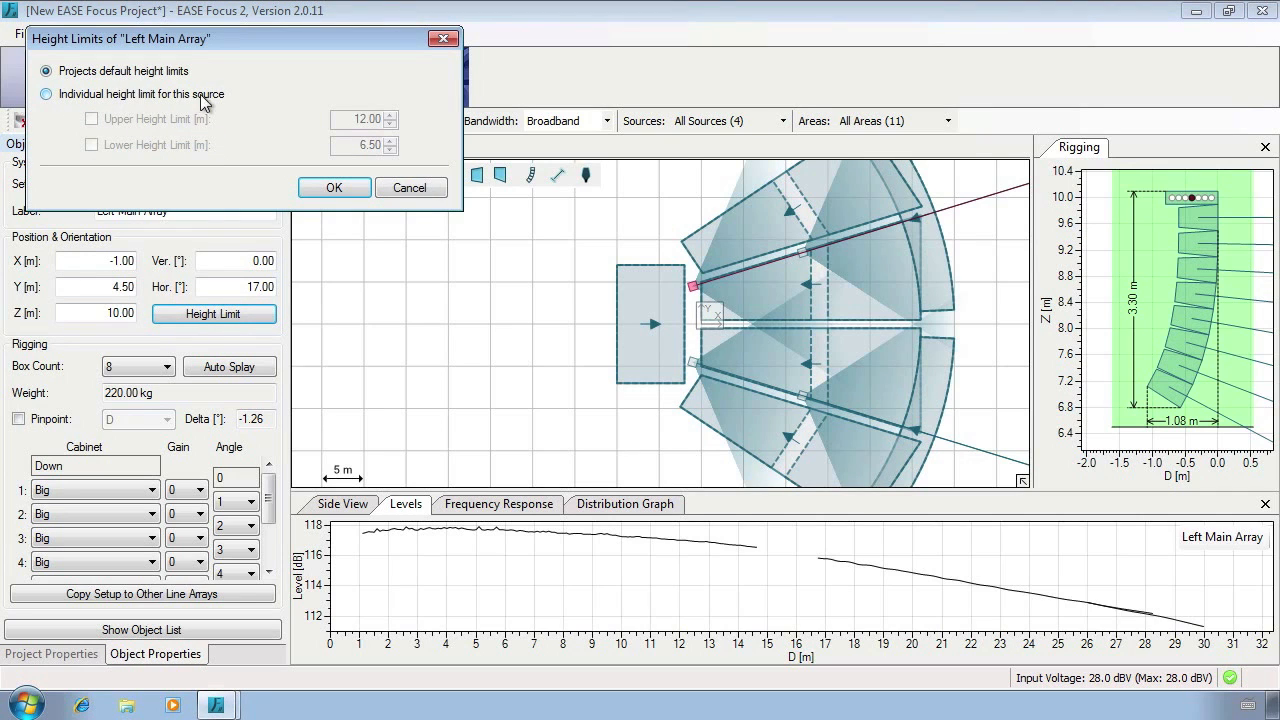
left_click(410, 190)
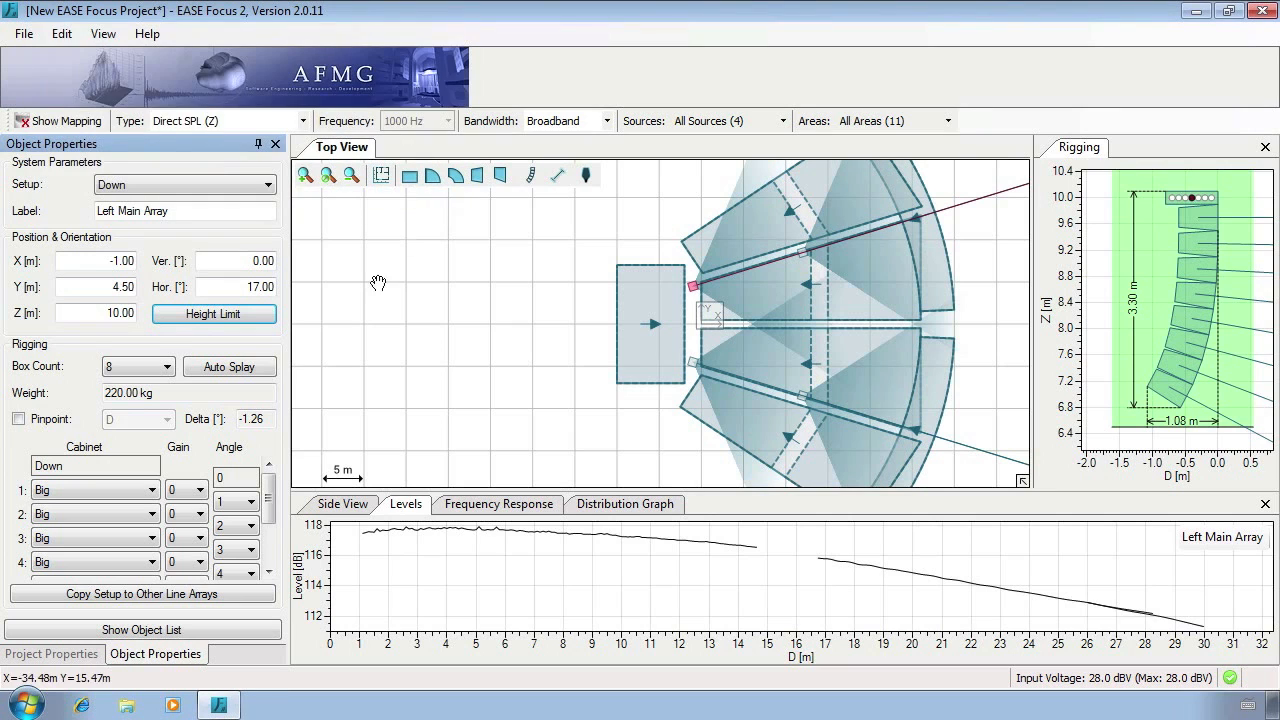
left_click(160, 367)
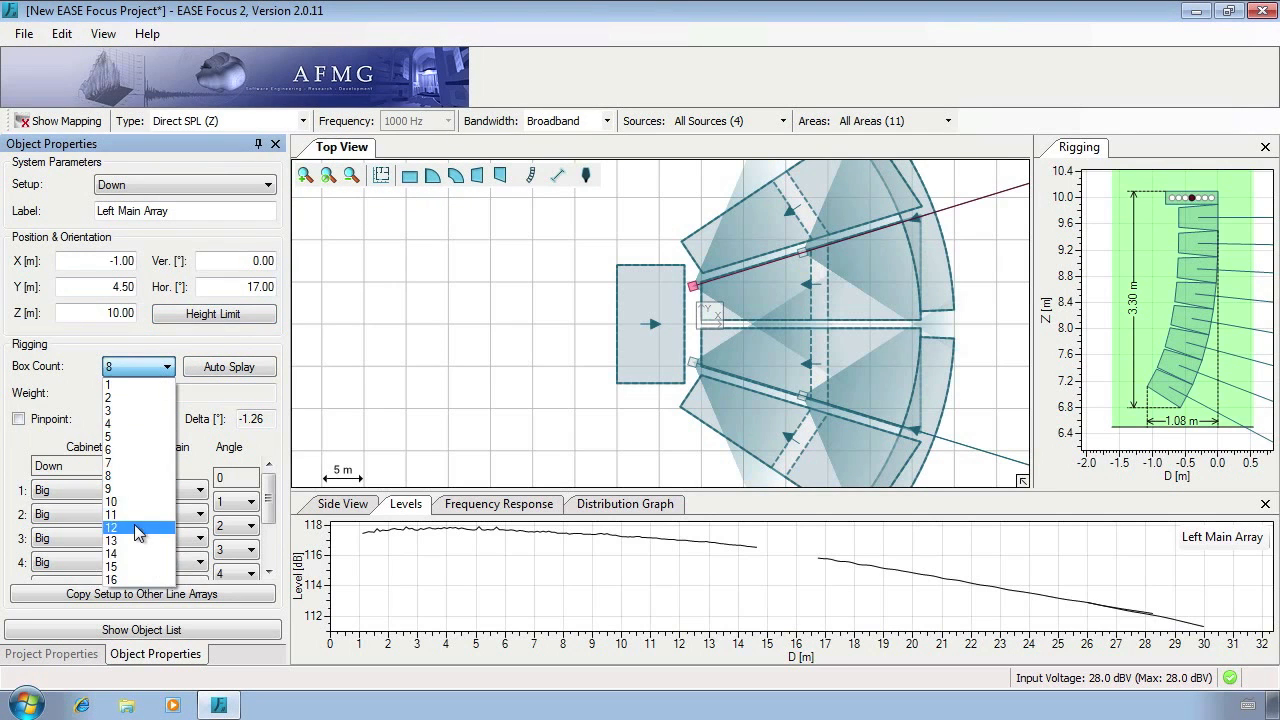
left_click(135, 527)
Step: Examine the available cabinet types, splay angles and gain values for the array's first box
left_click(130, 490)
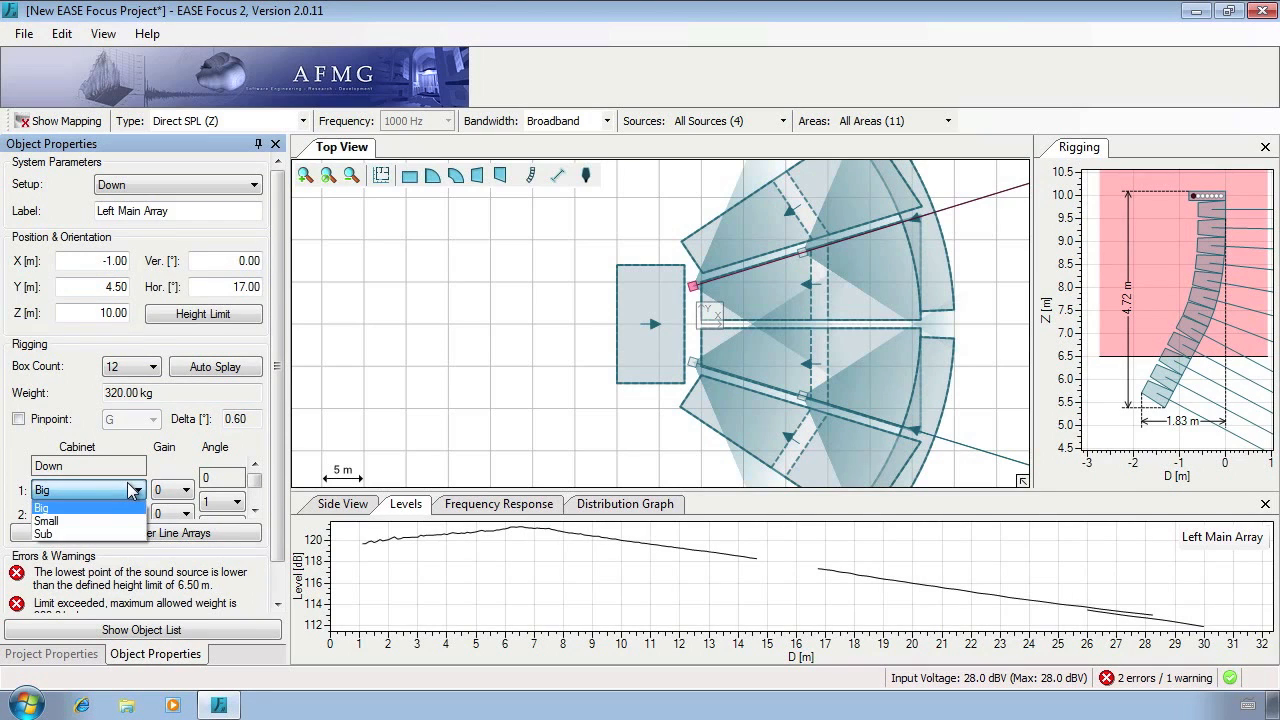
left_click(130, 490)
left_click(217, 503)
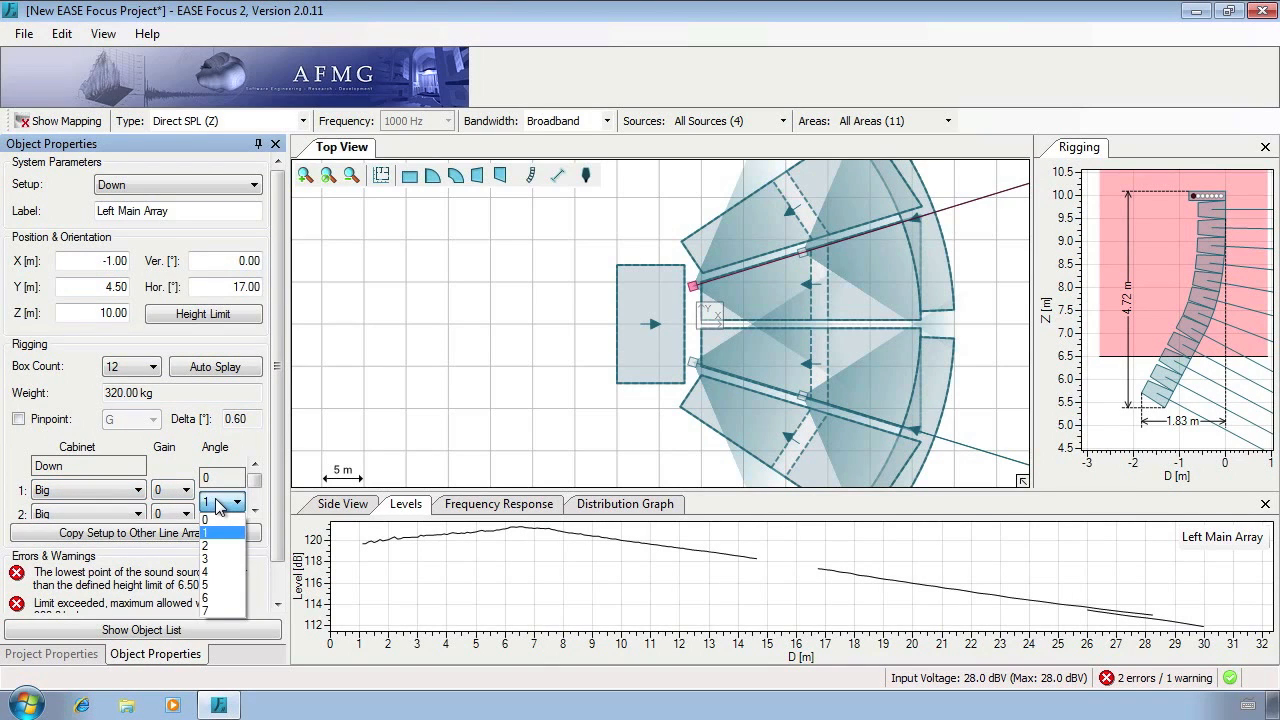
left_click(217, 505)
left_click(190, 492)
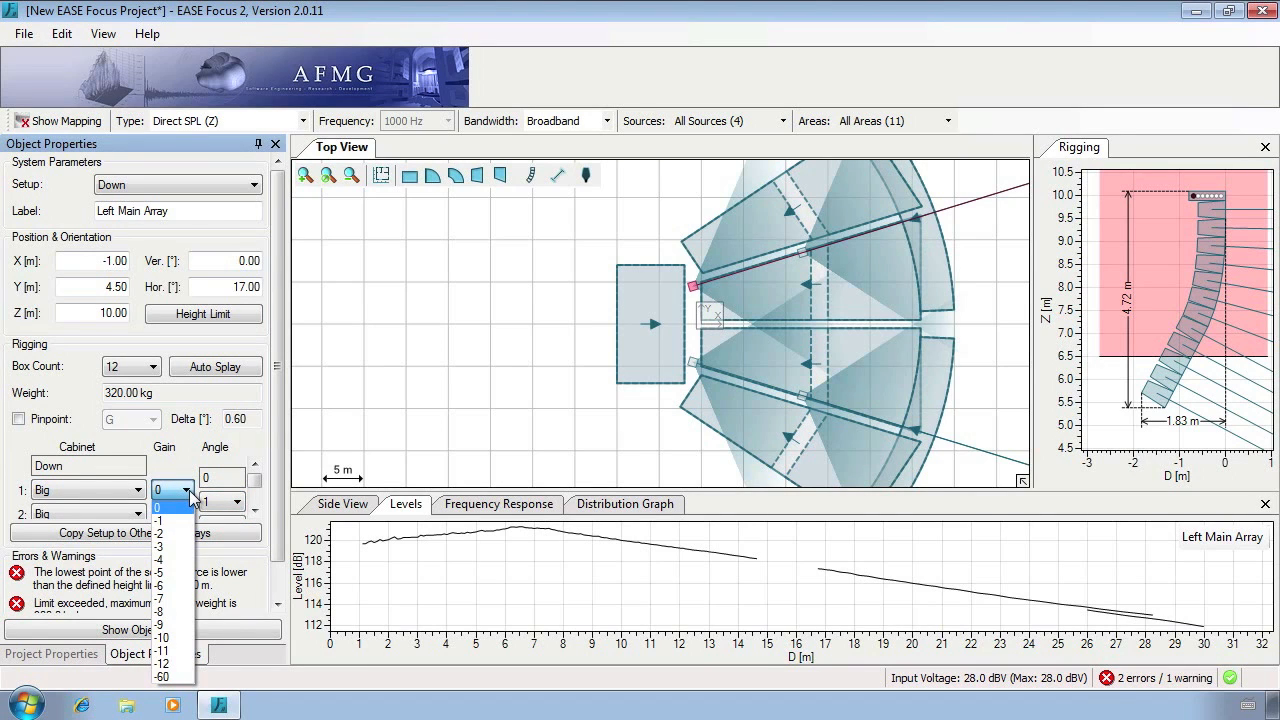
left_click(190, 492)
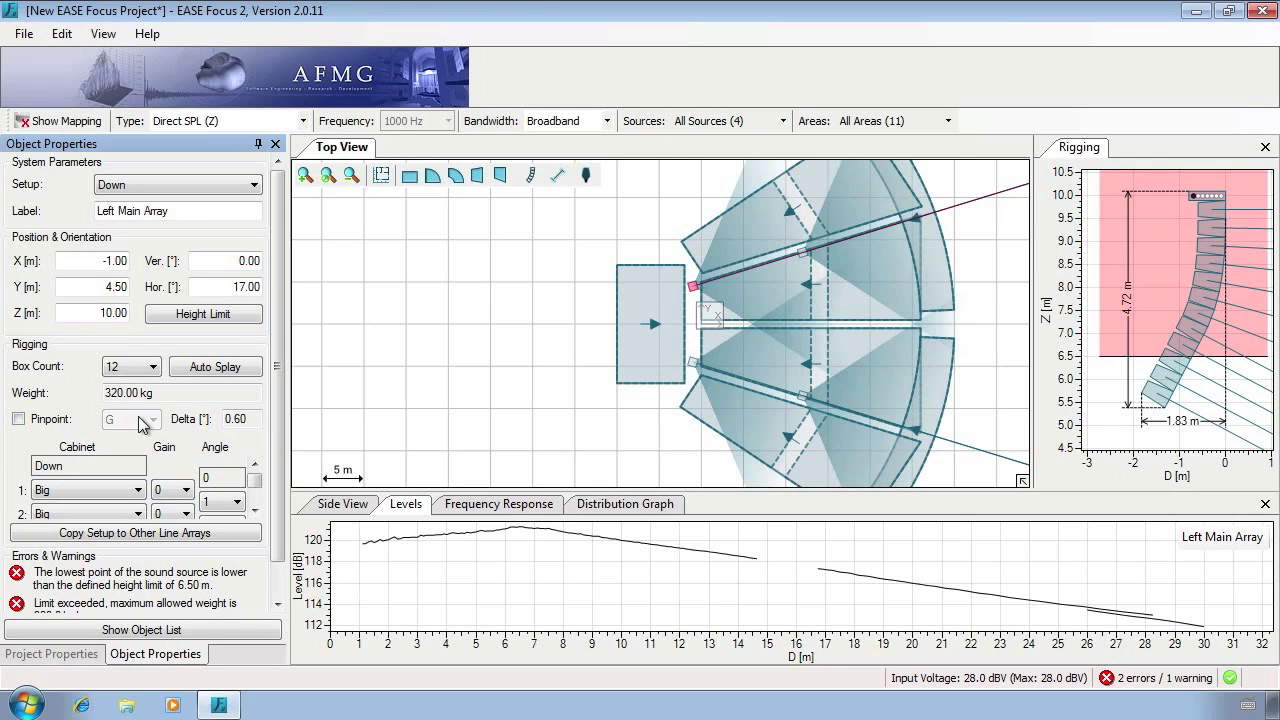
Step: Try a vertical angle of 10° for the Left Main Array and undo the change
left_click(215, 261)
type("1")
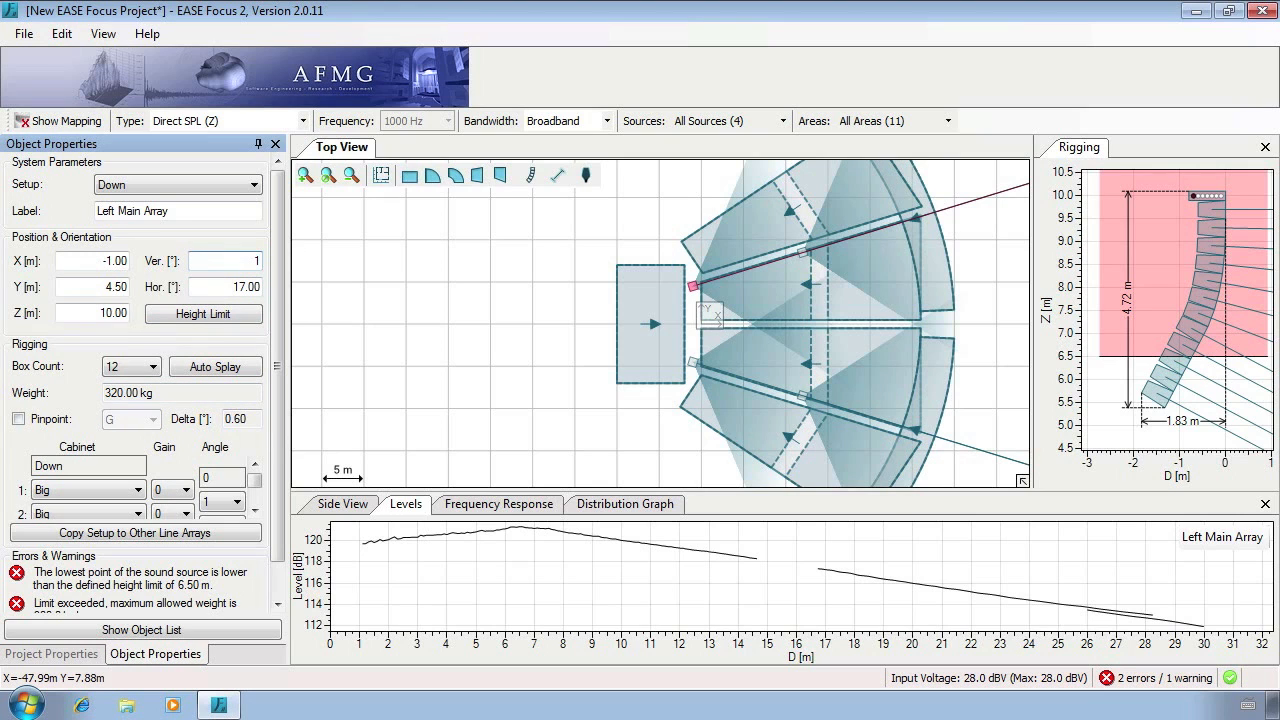
type("0")
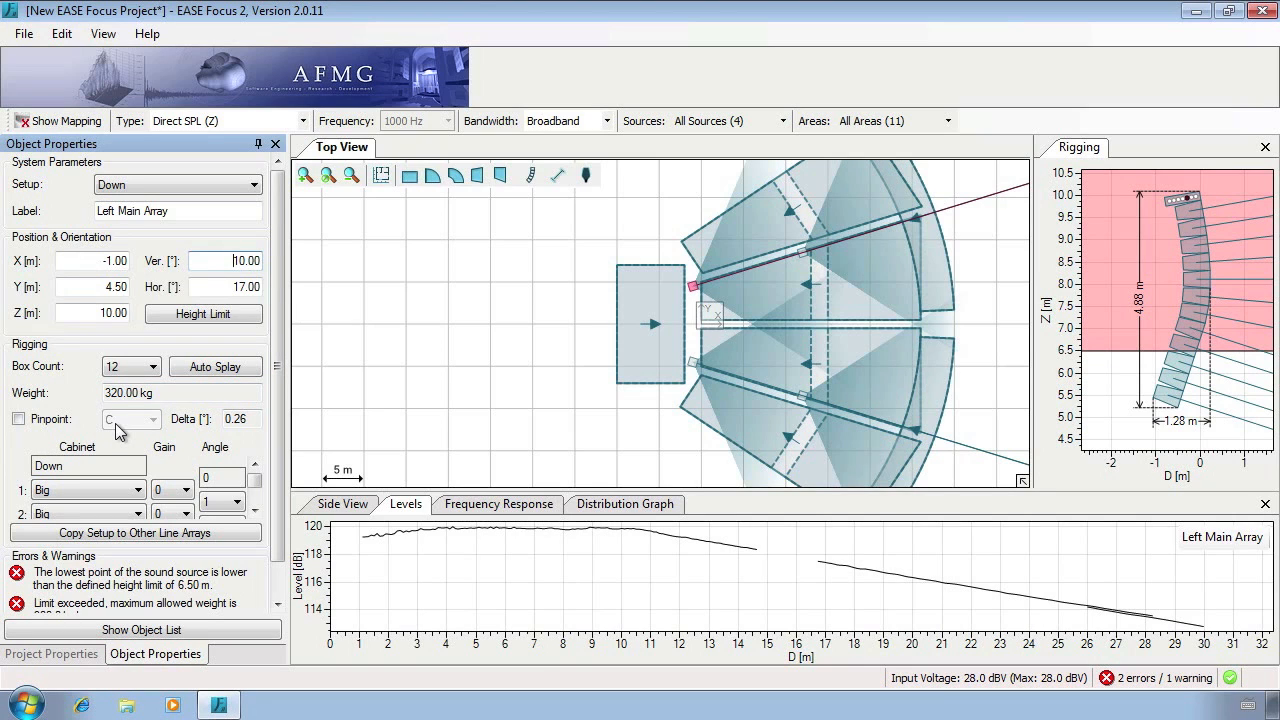
key("ctrl+z")
key("ctrl+z")
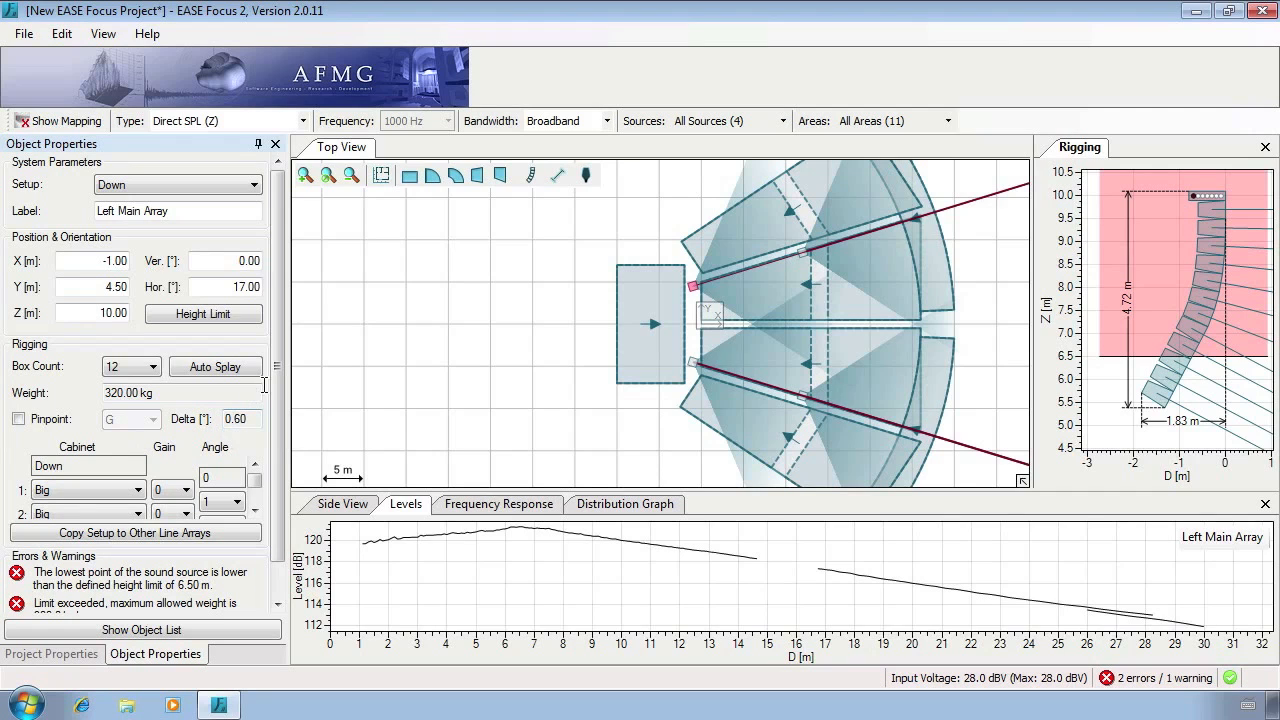
Step: Review the errors and warnings reported for the Left Main Array
scroll(278, 445, "down", 1)
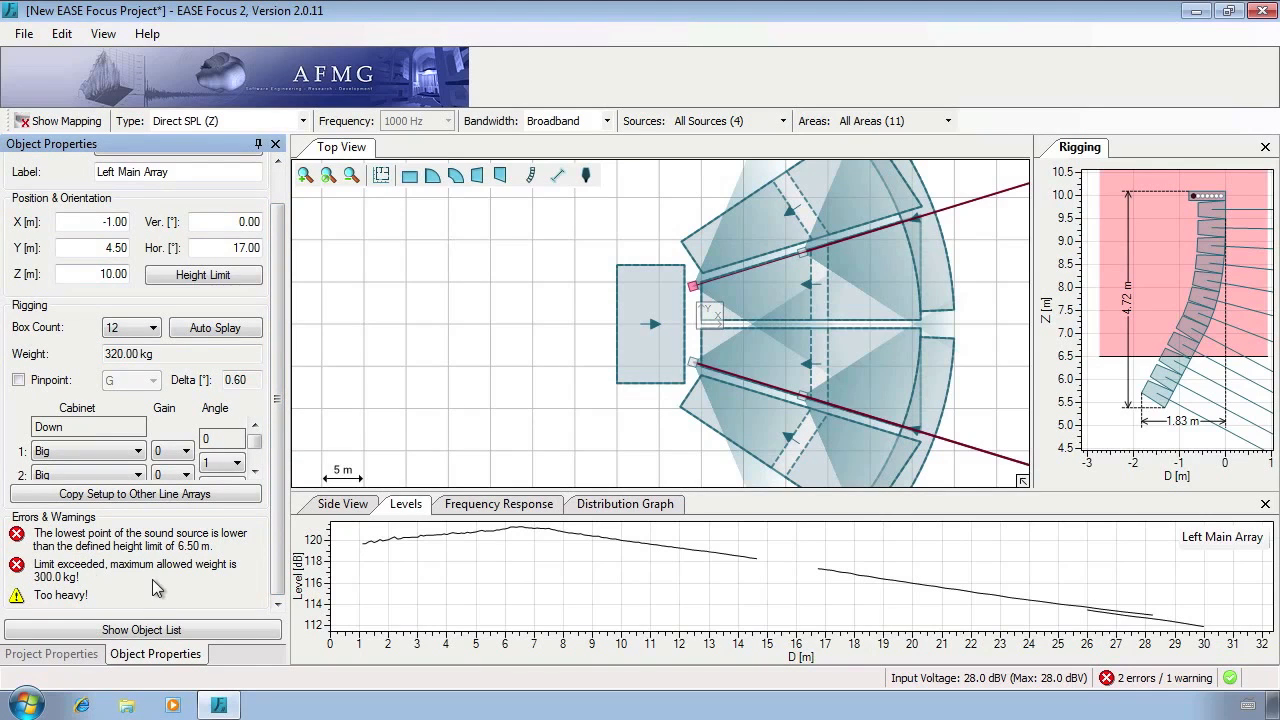
left_click(1135, 680)
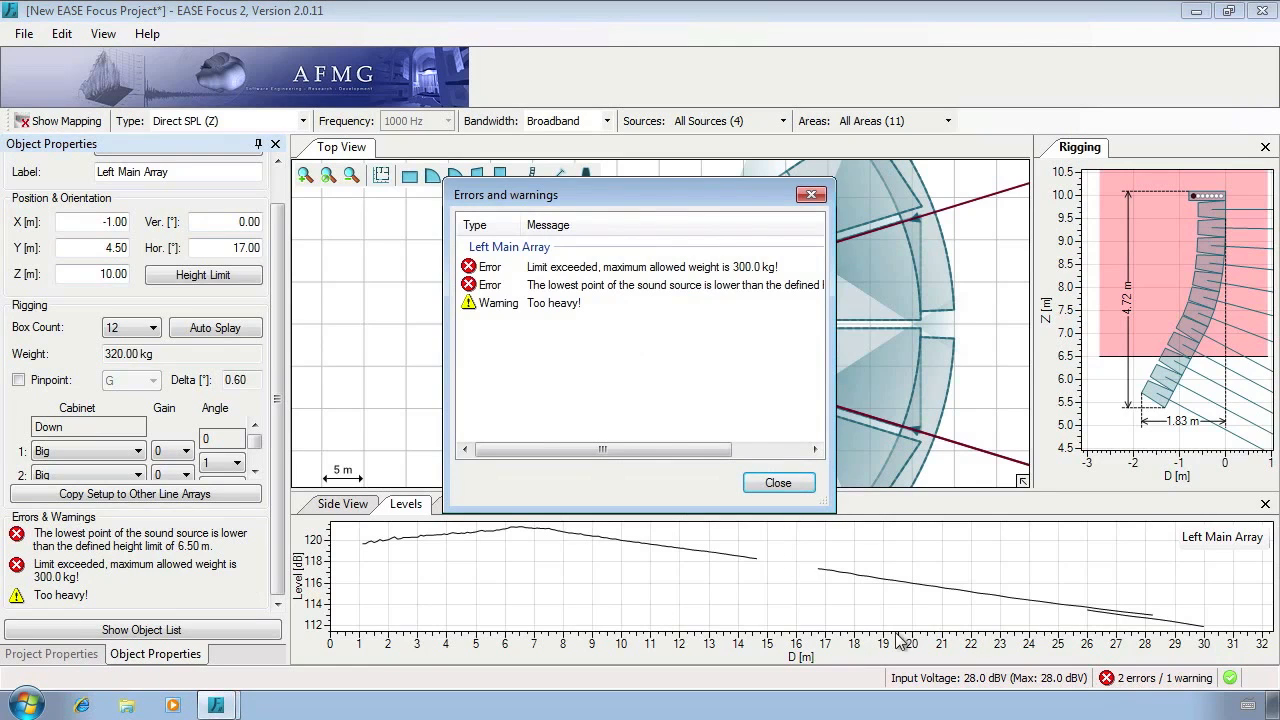
left_click(763, 484)
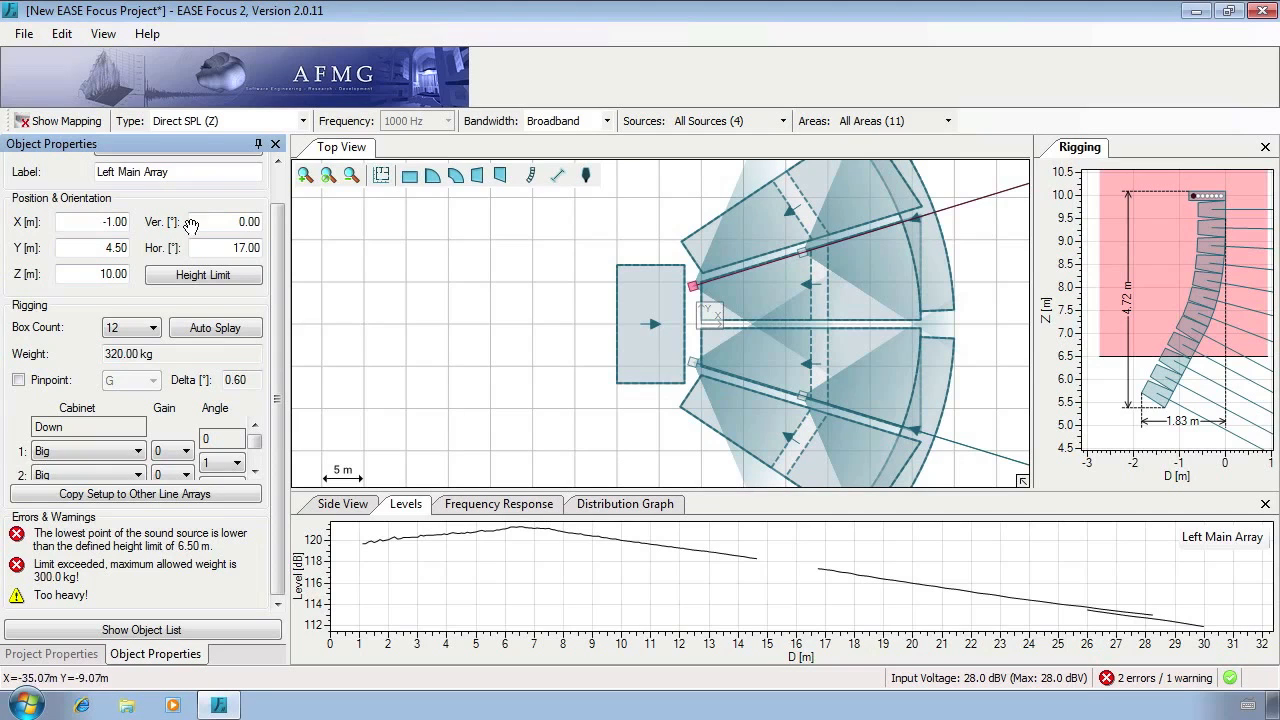
left_click(64, 36)
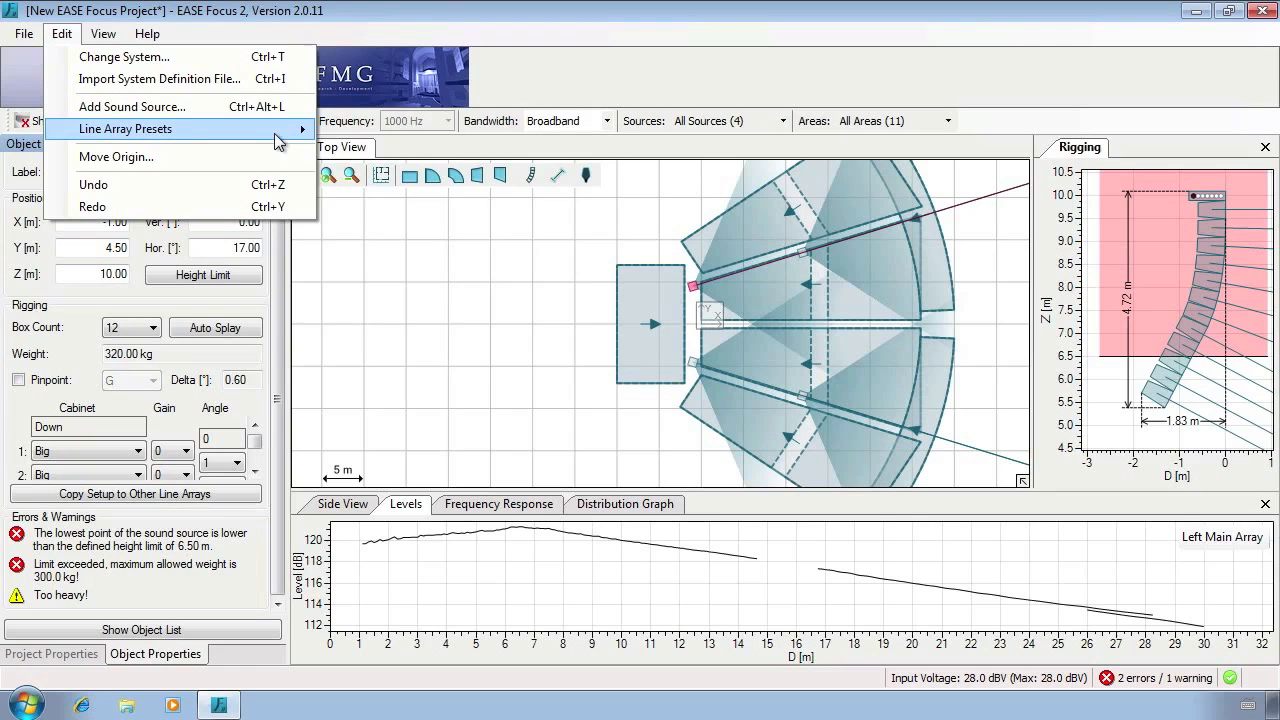
mouse_move(277, 134)
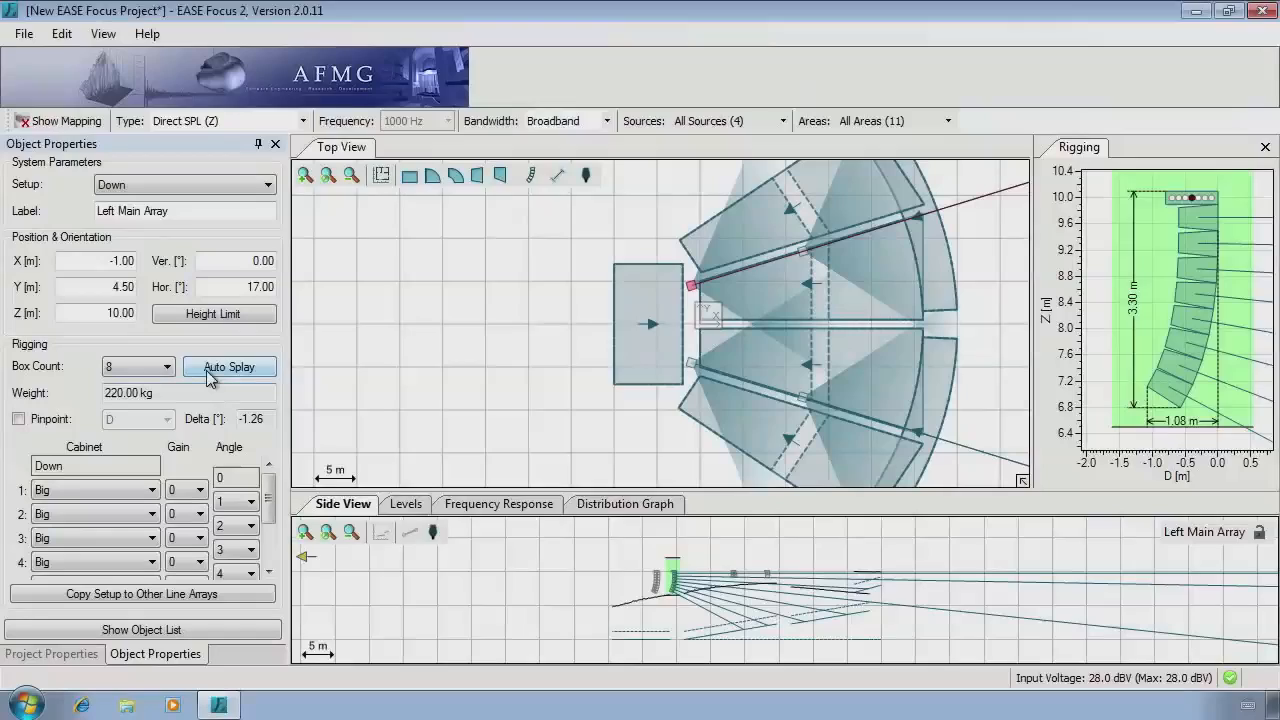
Step: Run Auto Splay on the Left Main Array for boxes 1 to 8 with the conventional strategy, excluding the Left Balcony from the target areas
left_click(207, 373)
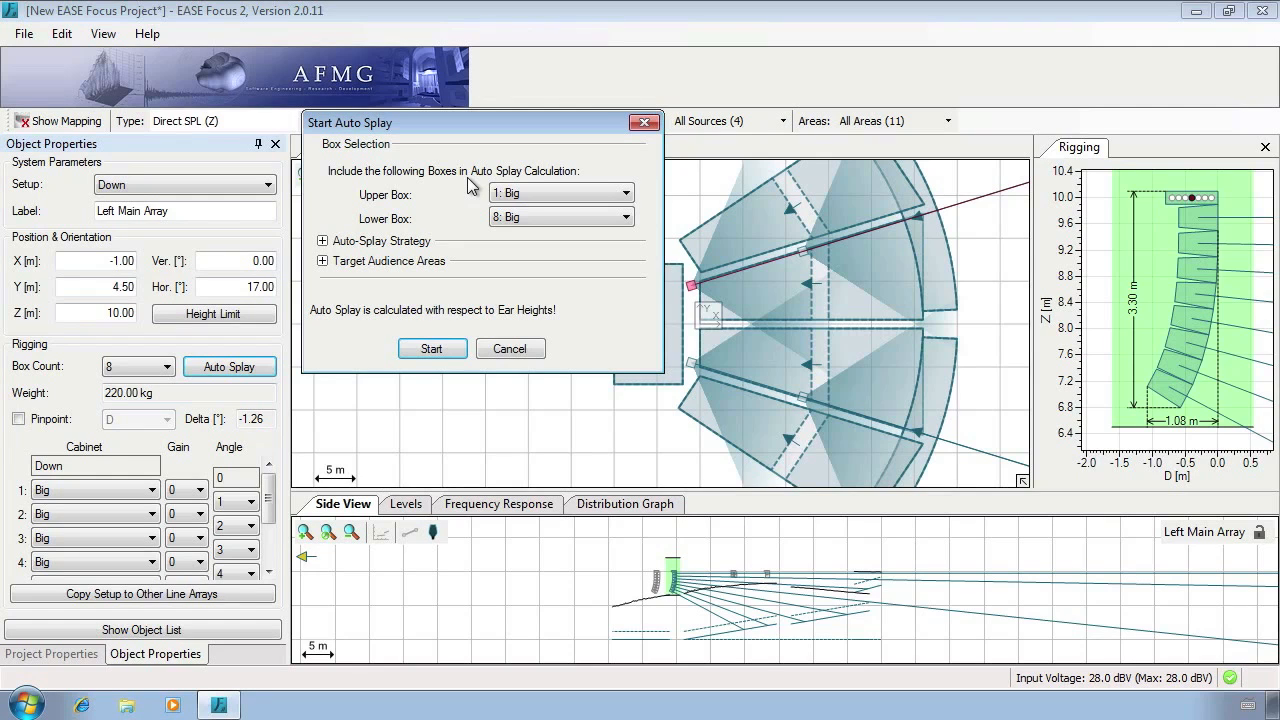
left_click(322, 241)
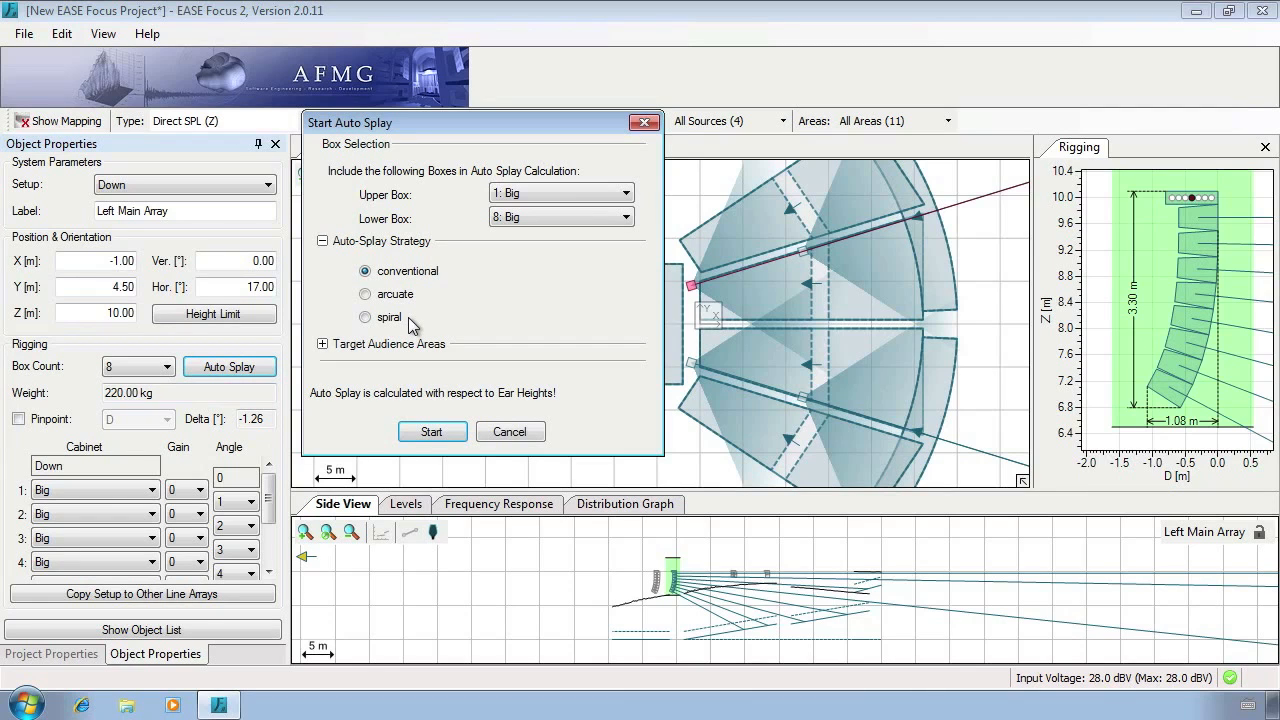
left_click(323, 344)
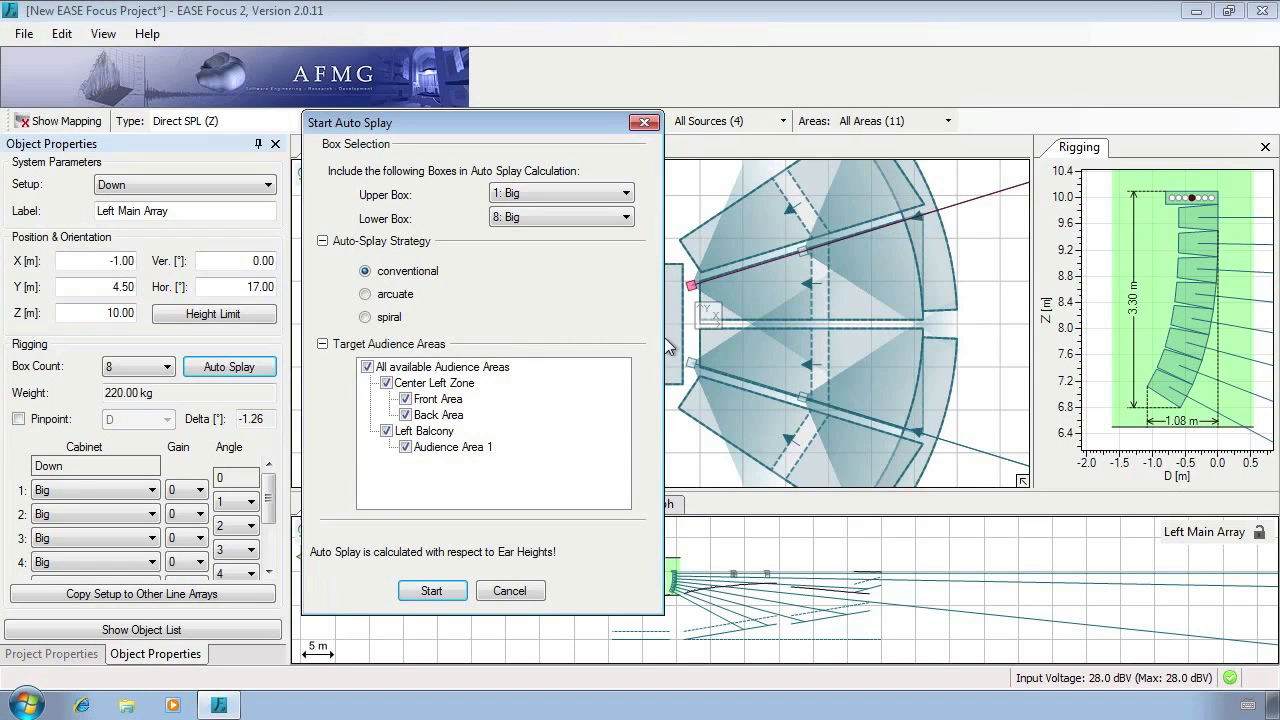
left_click(437, 433)
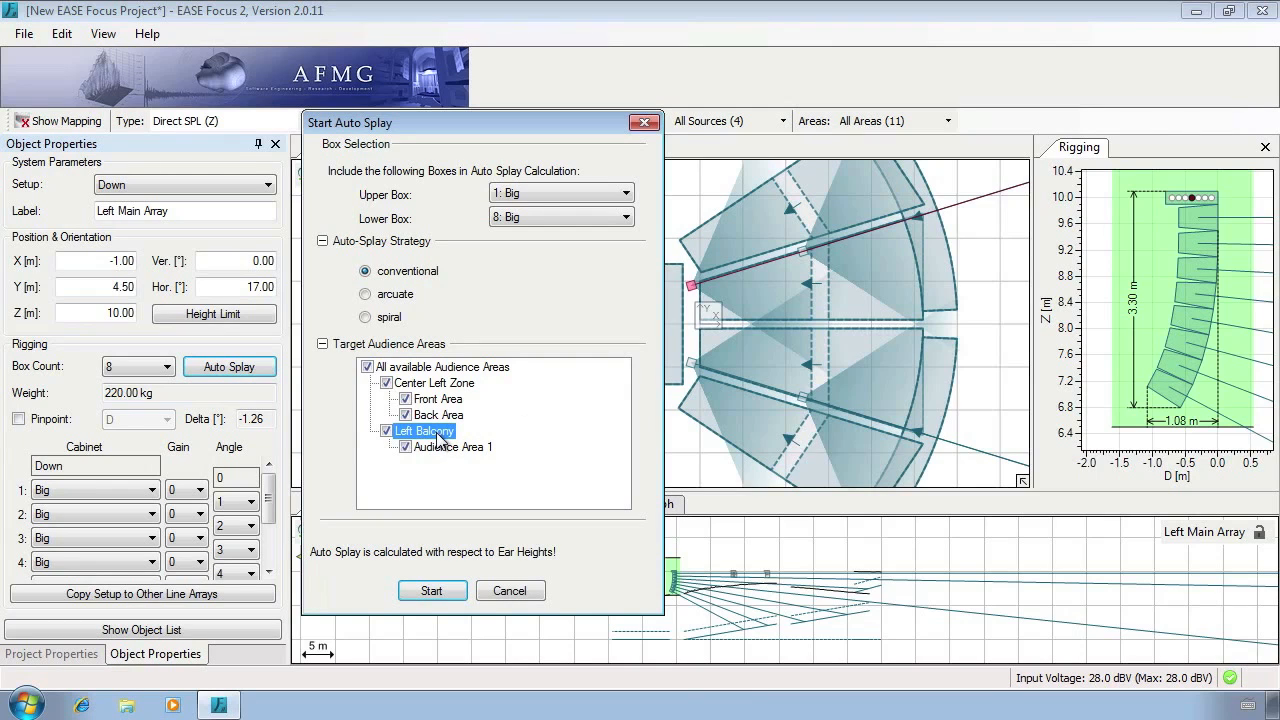
left_click(386, 431)
left_click(431, 590)
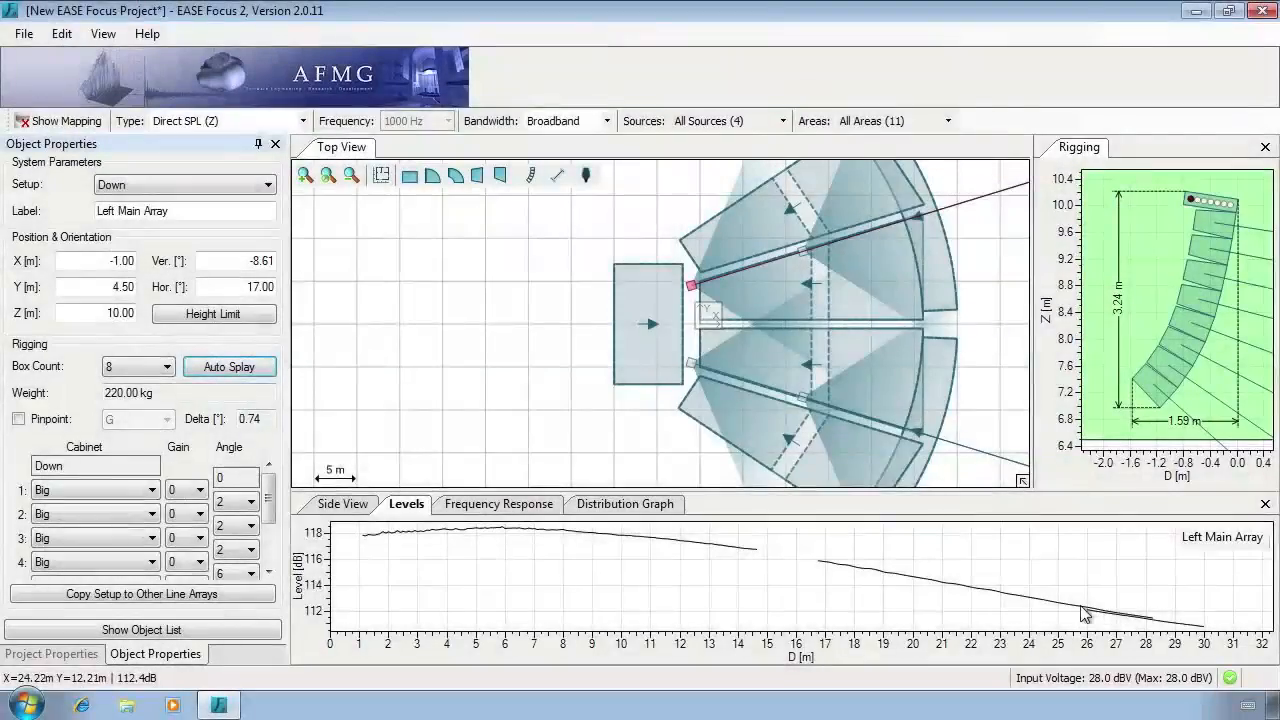
Step: Try pasting the Left Main Array's setup onto the Right Main Array in the top view and undo the paste
right_click(691, 289)
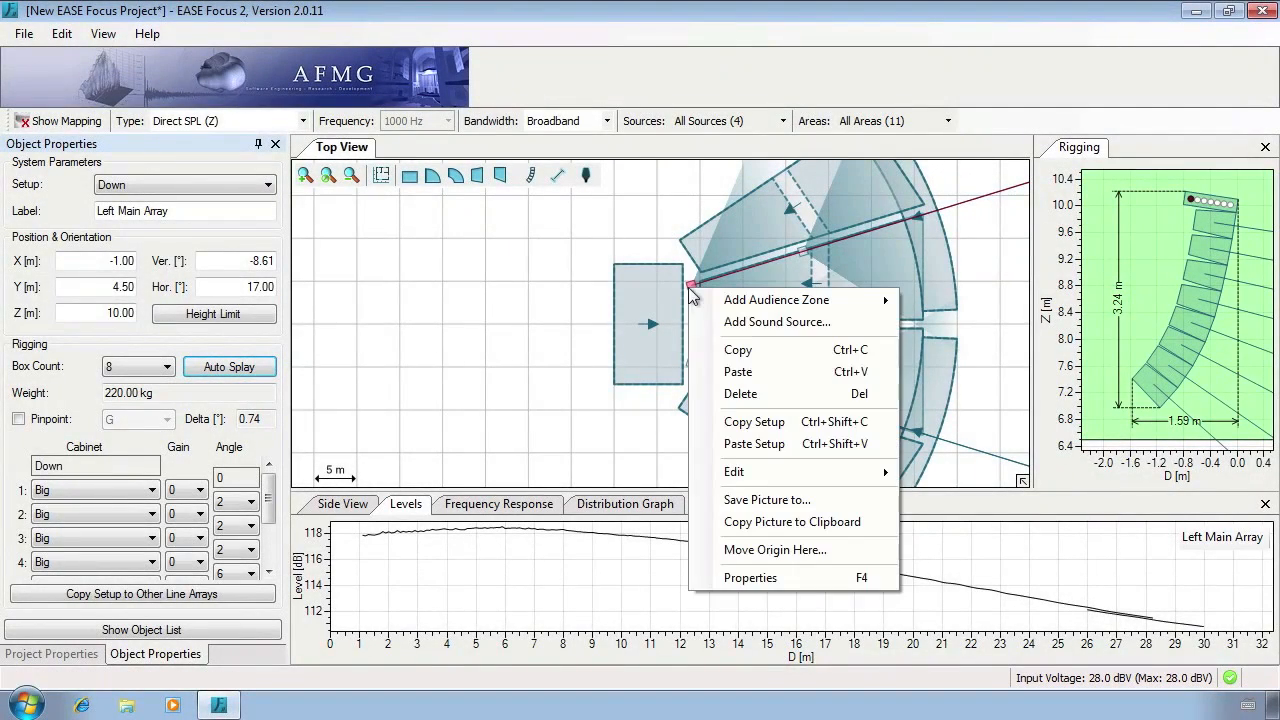
left_click(766, 421)
right_click(692, 365)
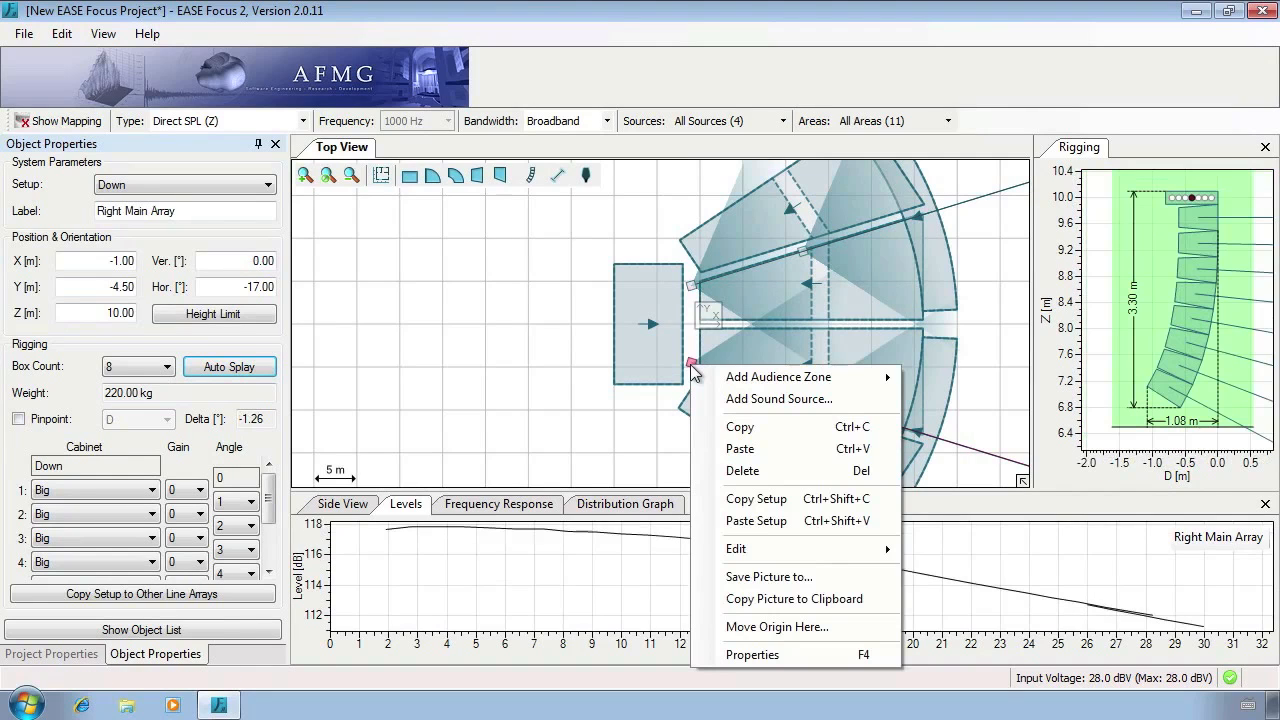
left_click(768, 520)
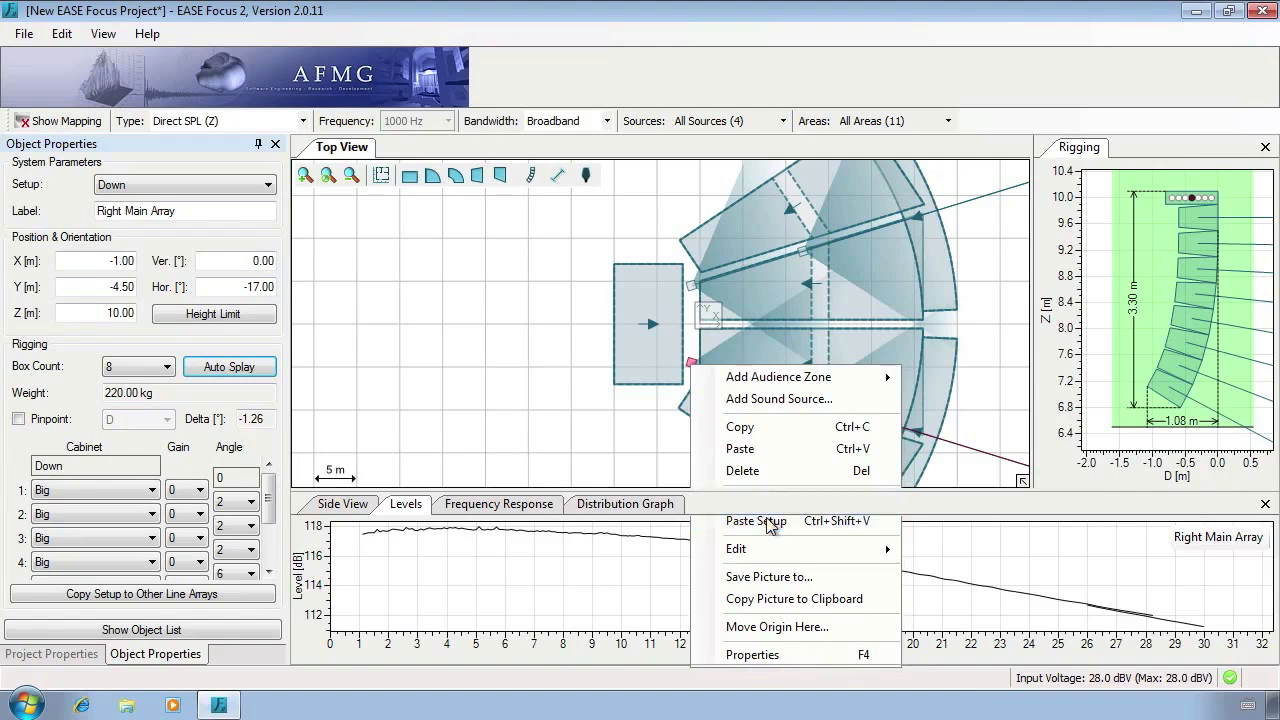
key("ctrl+z")
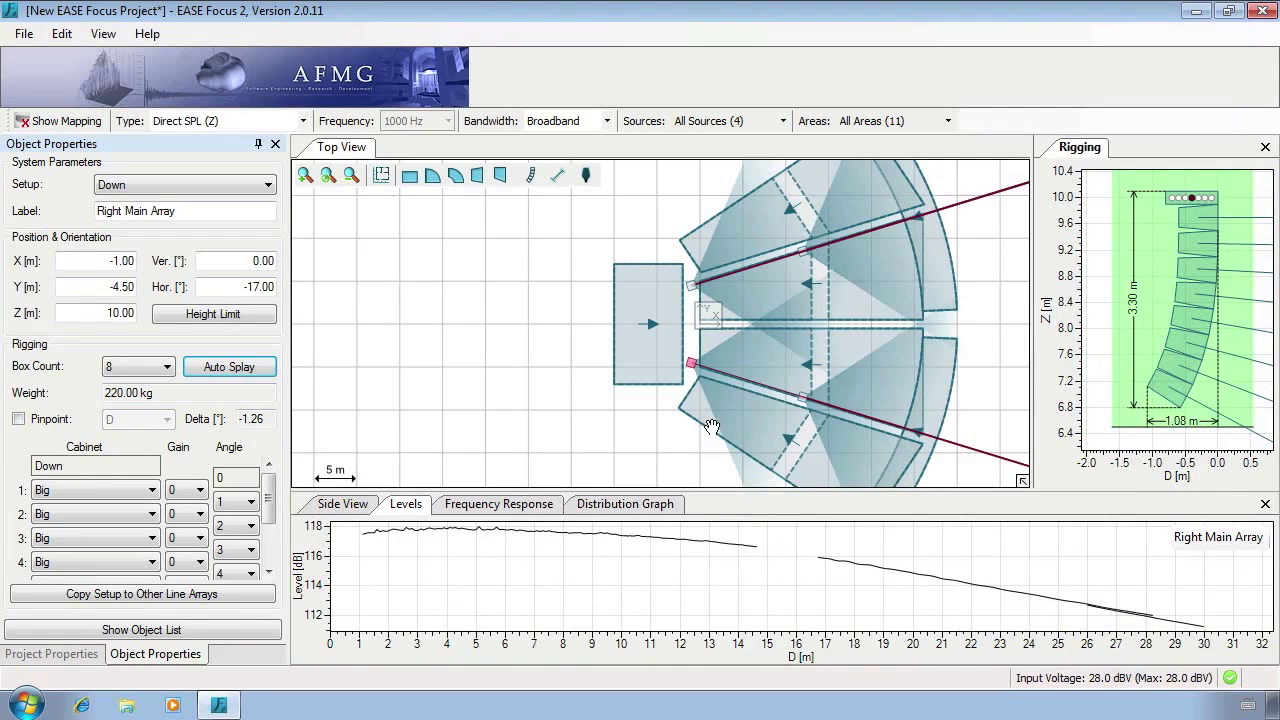
Step: Copy the Left Main Array's setup to the Right Main Array only, using Copy Setup to Other Line Arrays
left_click(689, 288)
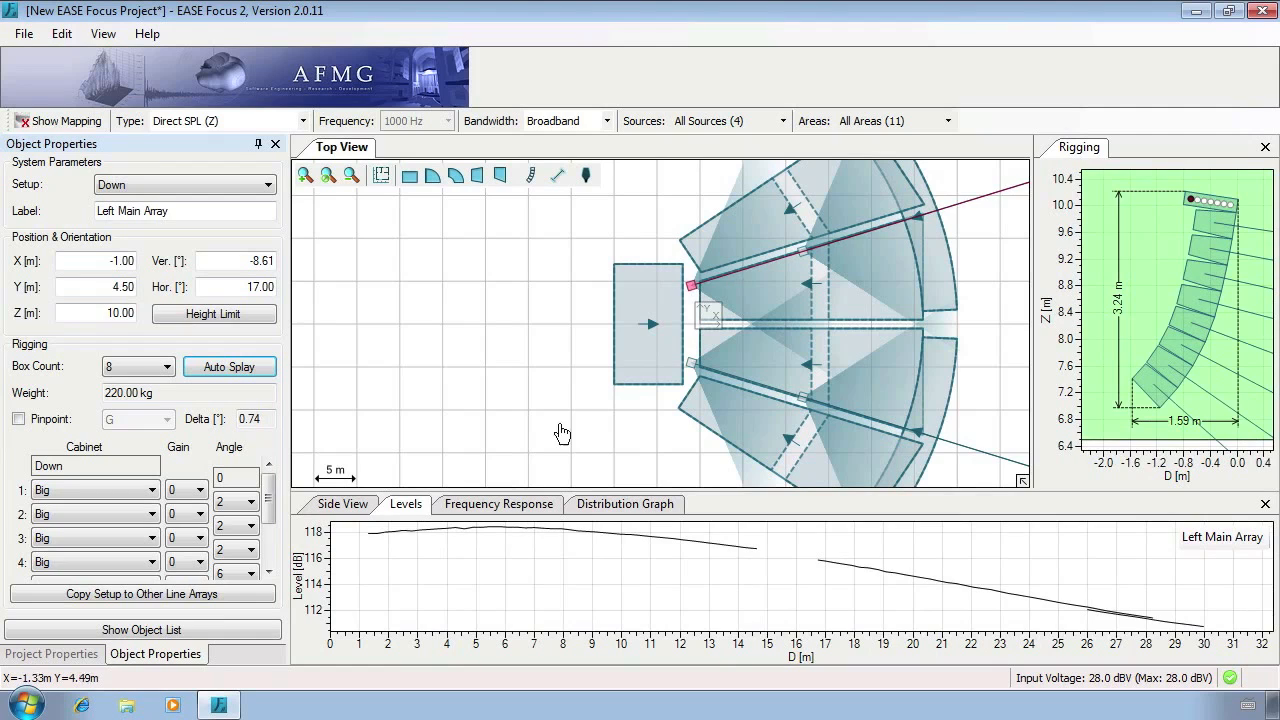
left_click(172, 593)
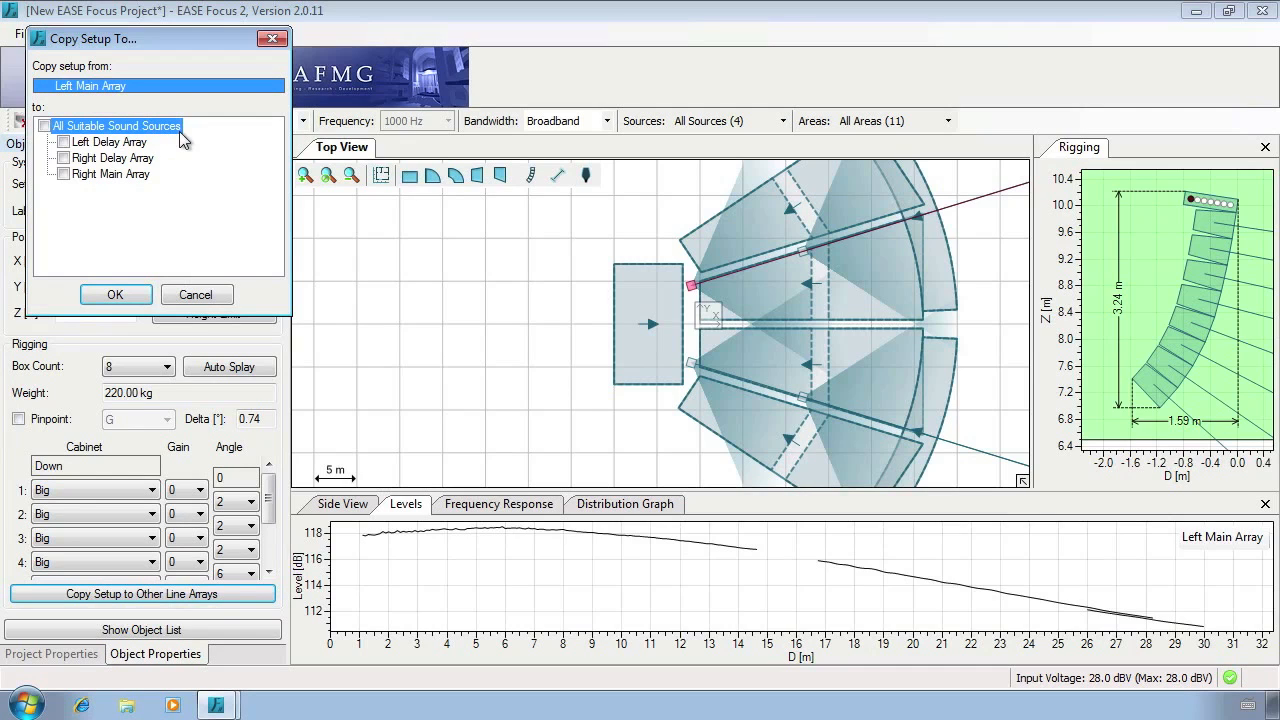
left_click(108, 175)
left_click(64, 174)
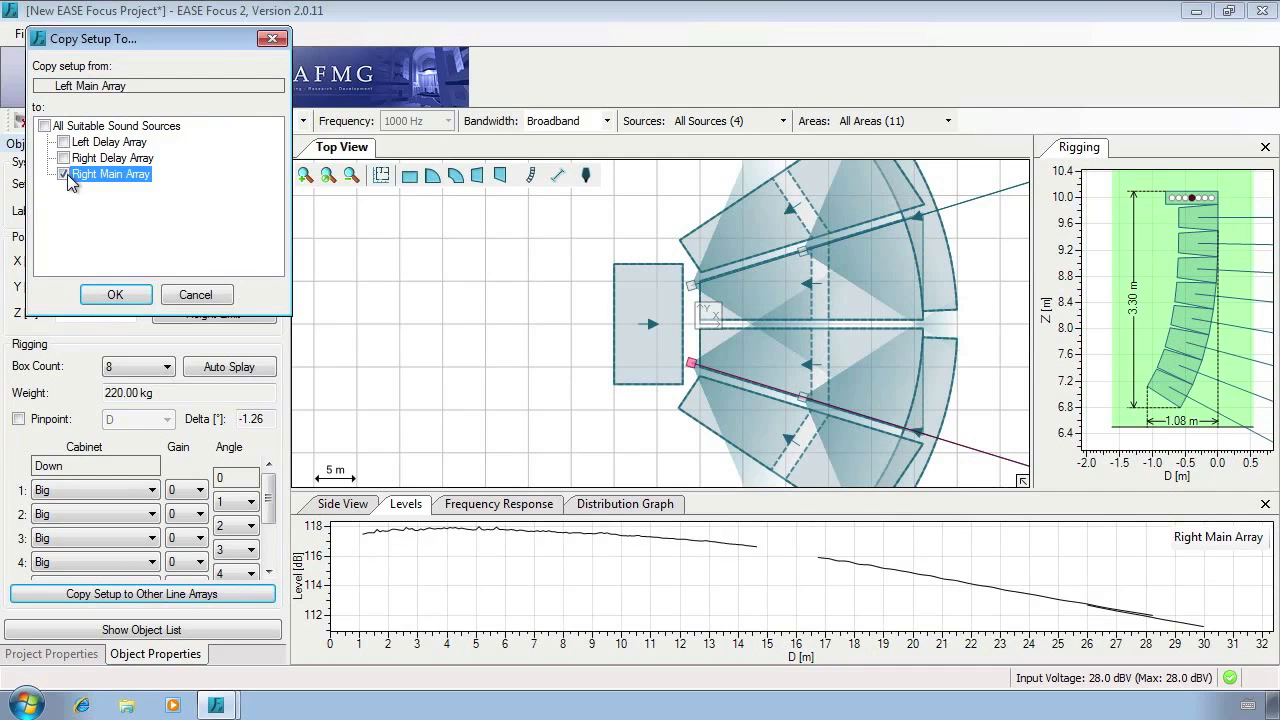
left_click(113, 297)
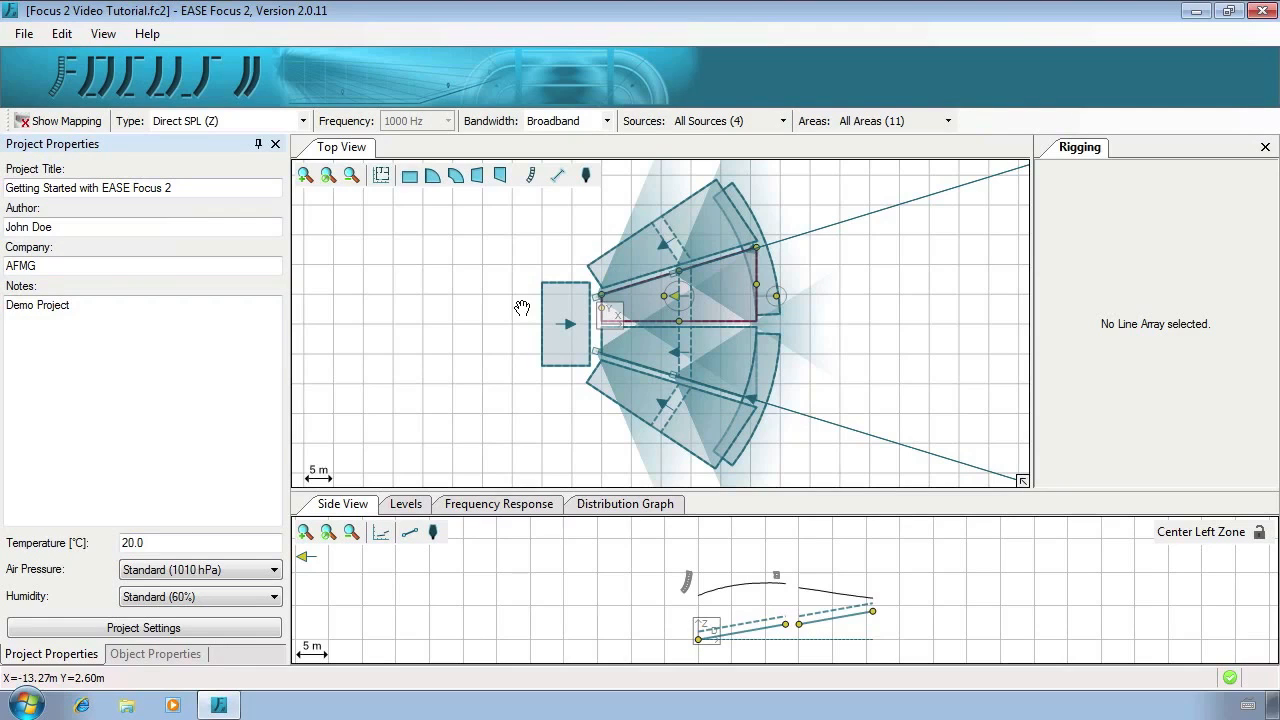
Step: Turn on the Direct SPL (Z) mapping and compare the 1 Octave bandwidth before returning to Broadband
left_click(86, 124)
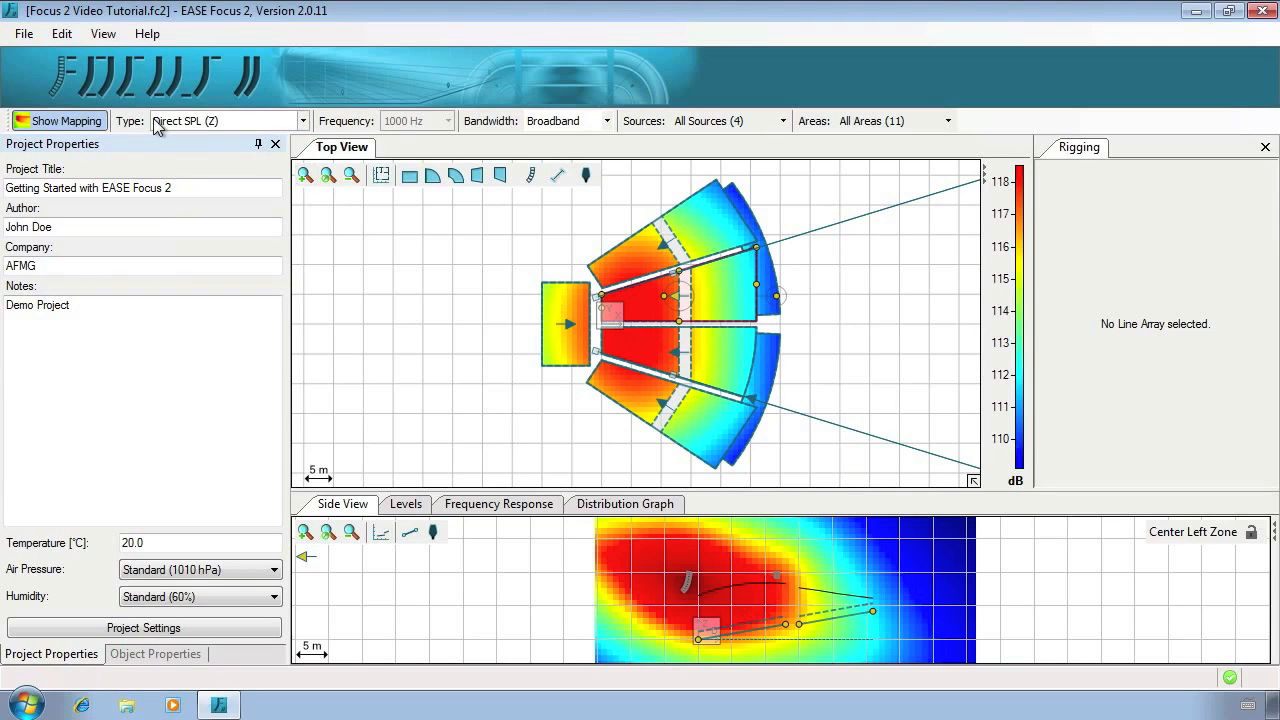
left_click(305, 121)
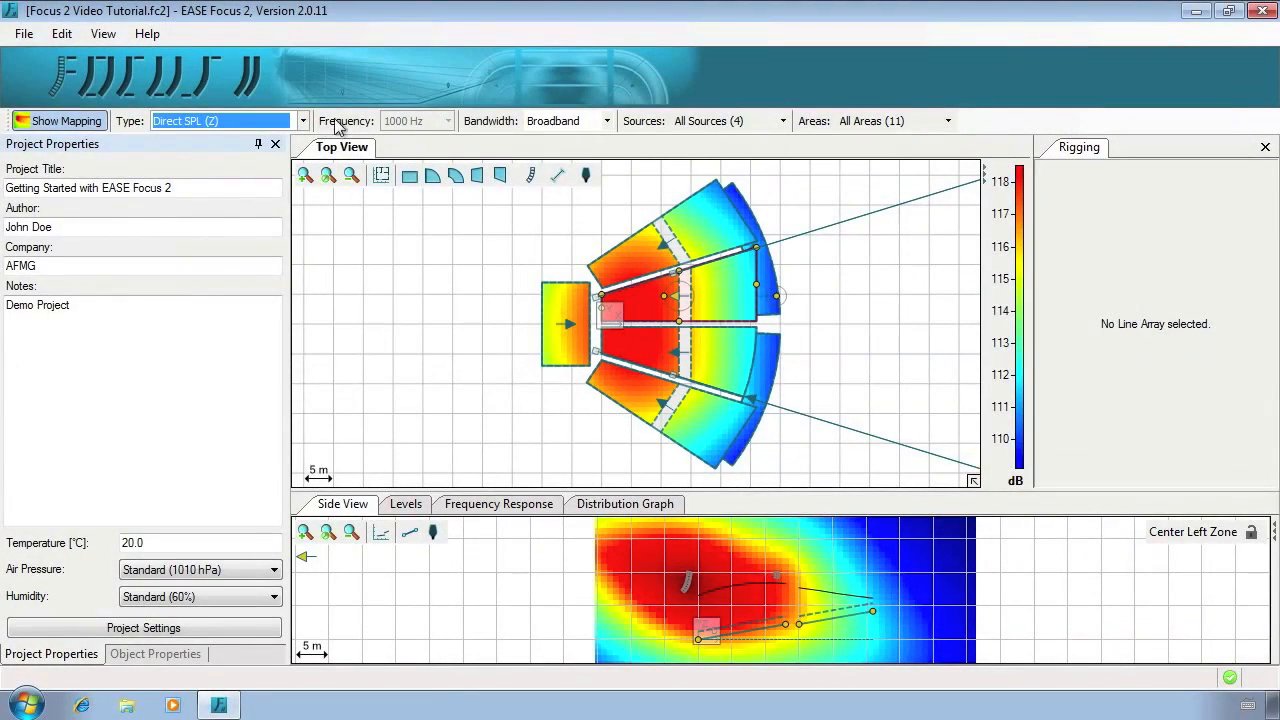
left_click(607, 123)
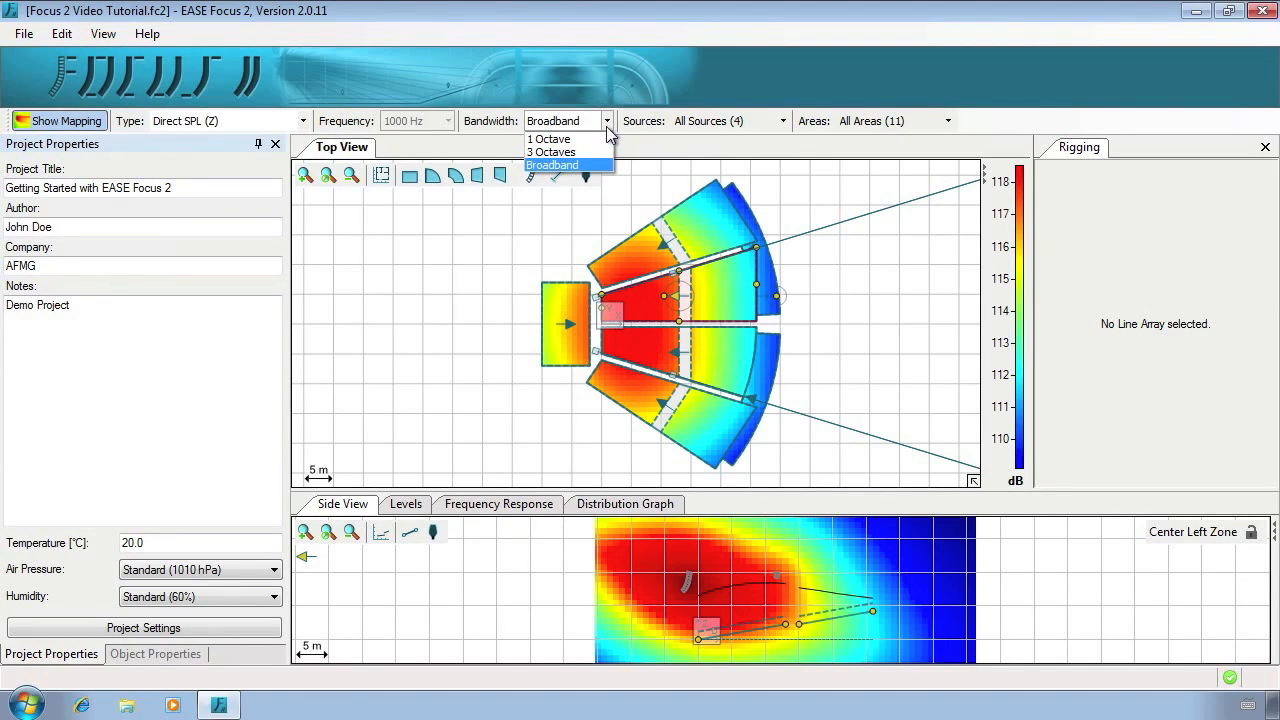
left_click(601, 140)
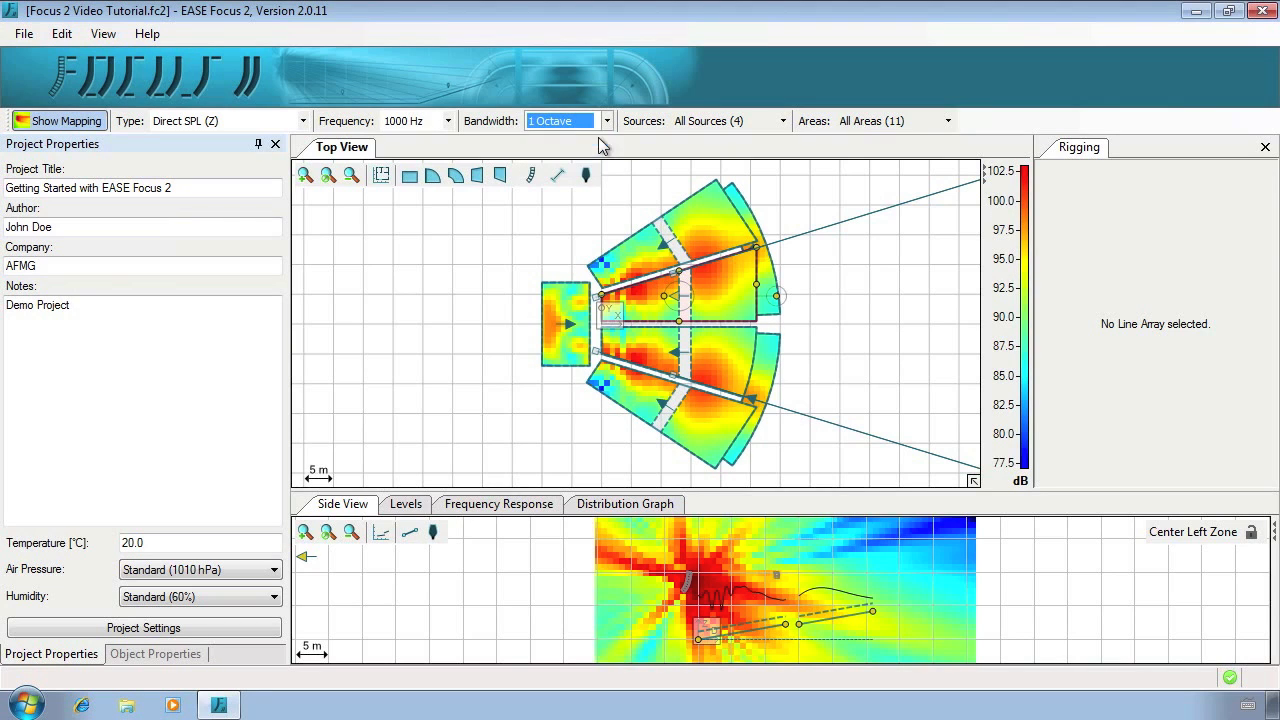
left_click(606, 121)
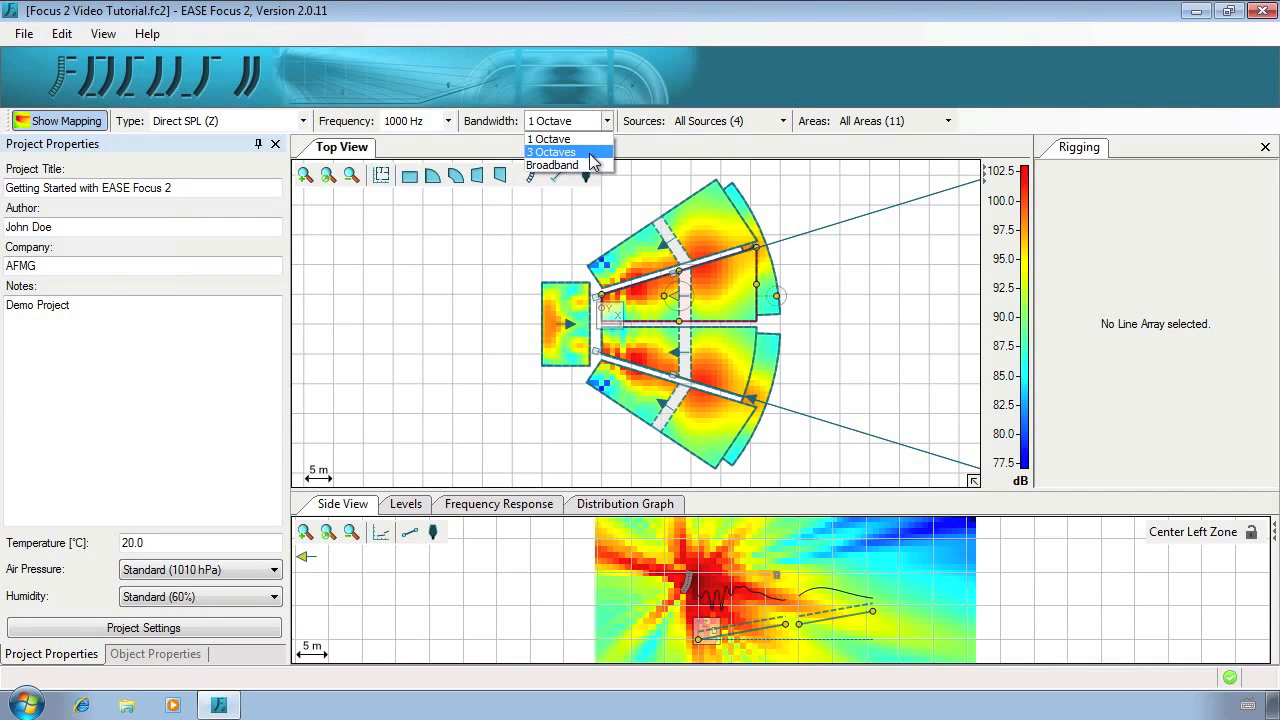
left_click(589, 164)
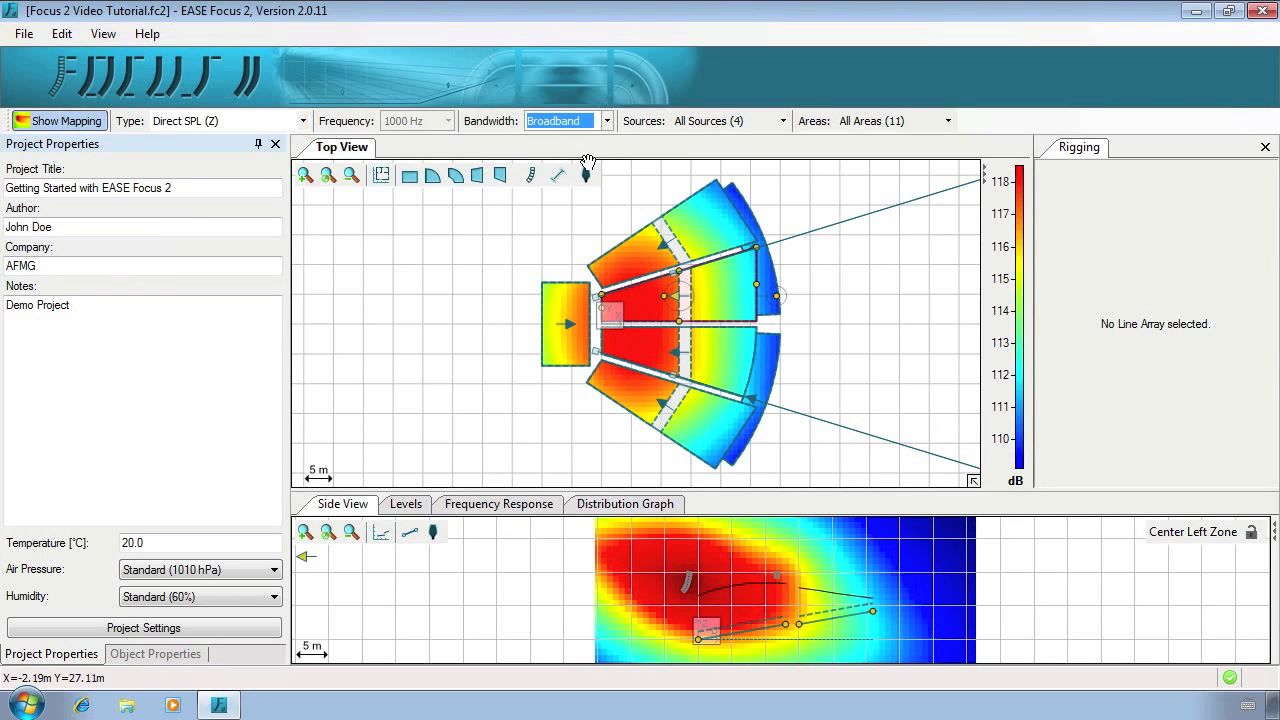
Step: Examine which sound sources and audience areas are included in the mapping
left_click(781, 122)
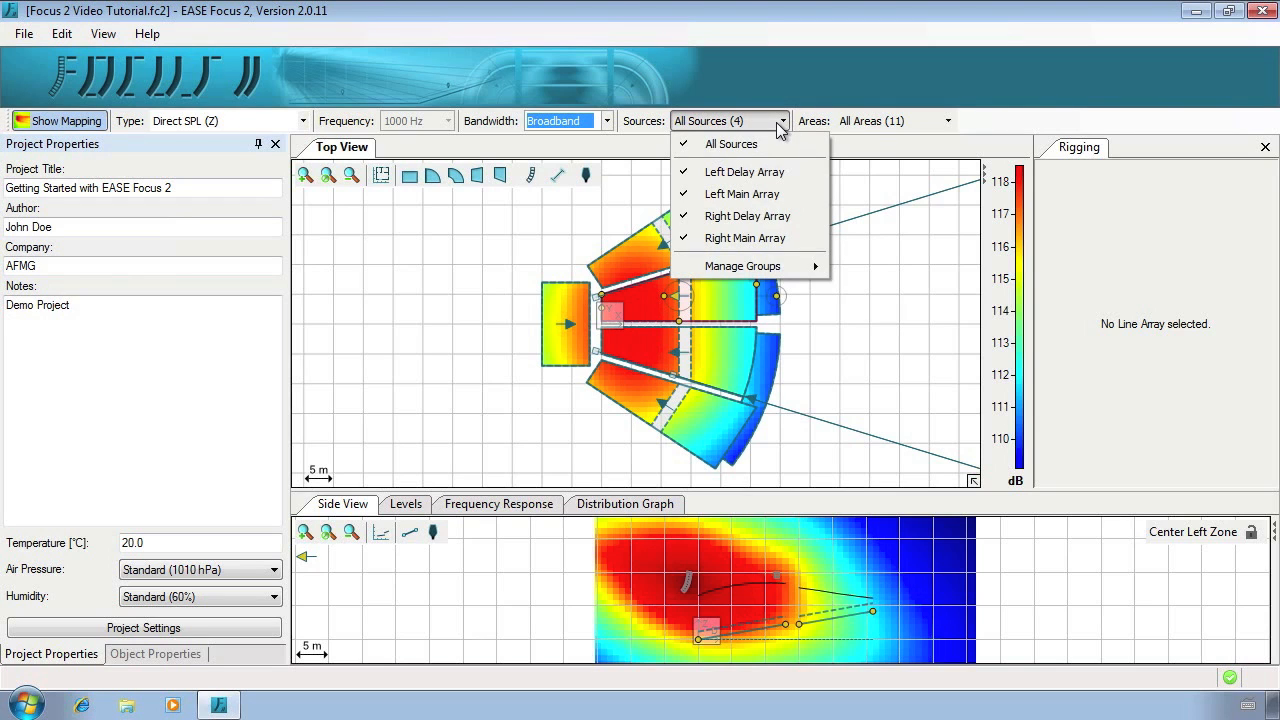
left_click(781, 128)
left_click(866, 124)
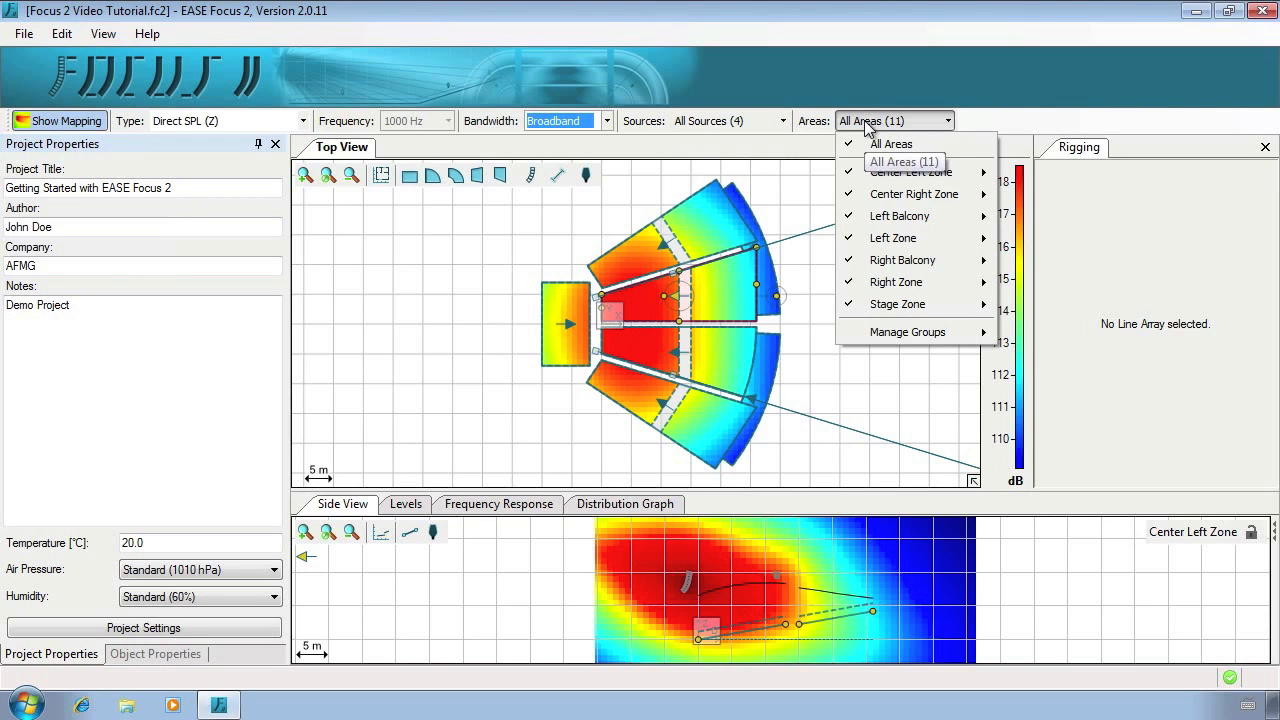
left_click(866, 124)
Step: Exclude the Left and Right Delay Arrays from the mapping sources and store the remaining selection as a group labelled Main Systems
left_click(768, 122)
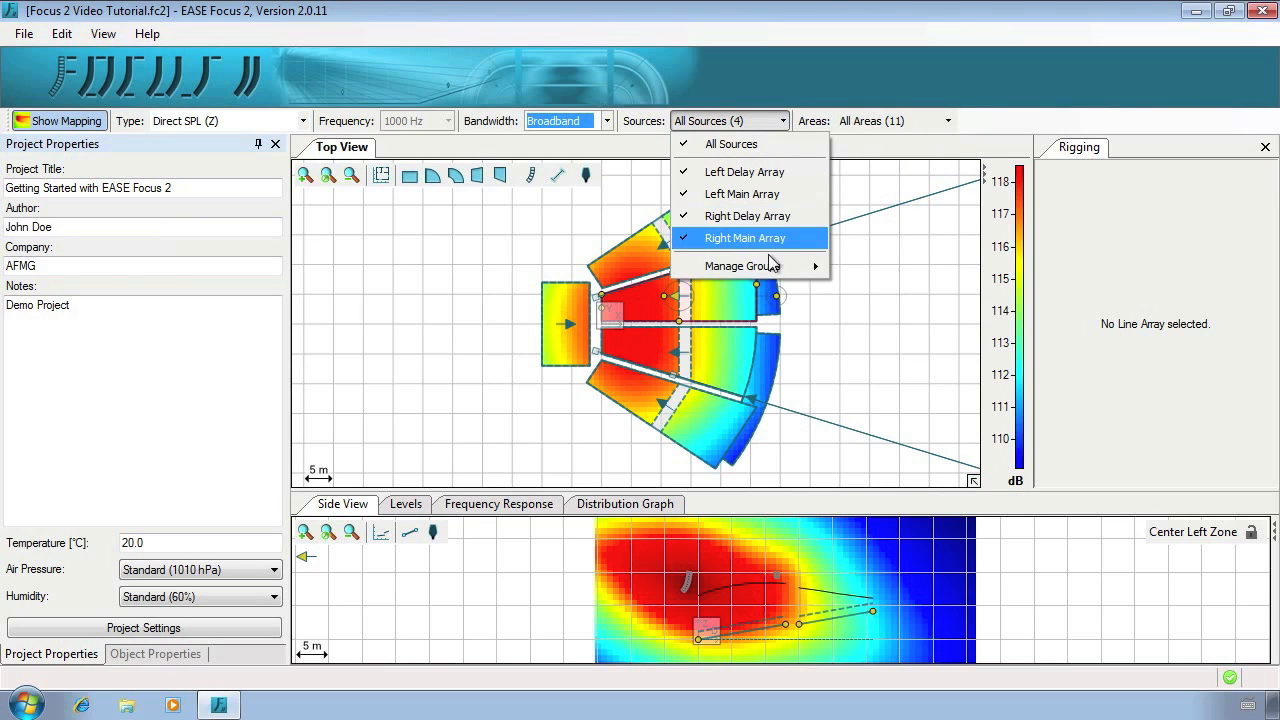
mouse_move(768, 267)
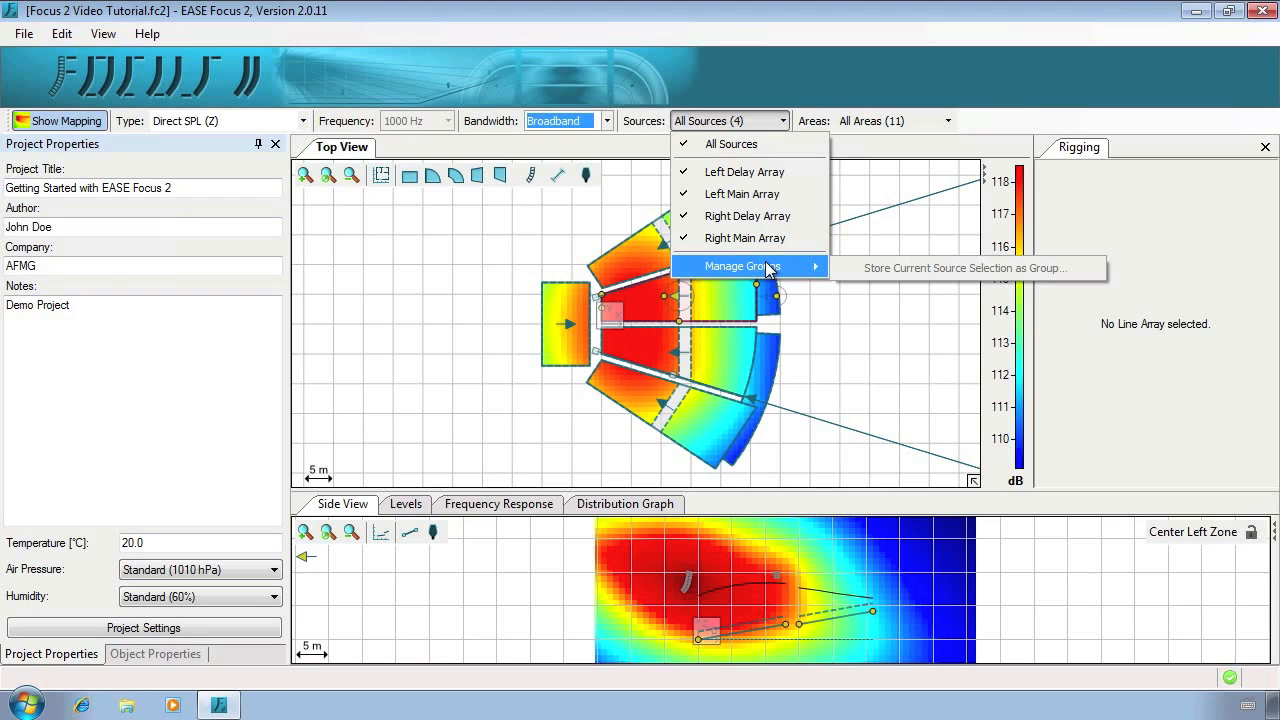
left_click(778, 178)
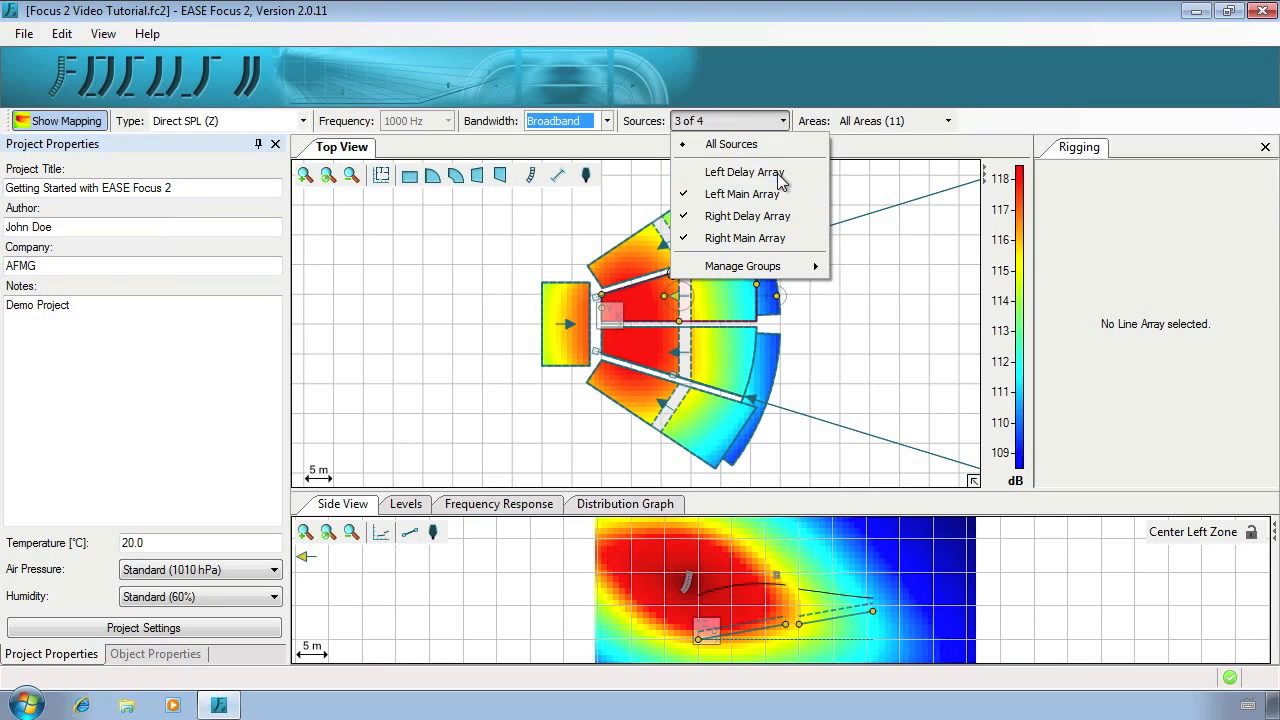
left_click(778, 216)
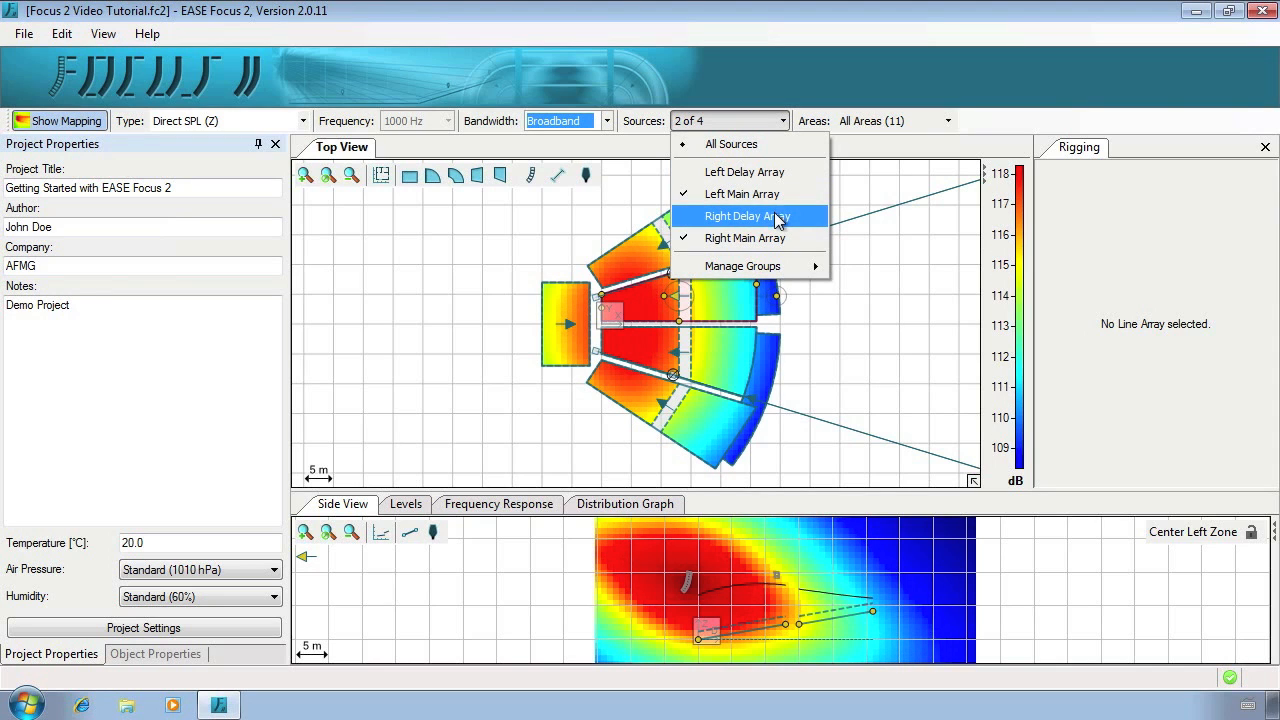
mouse_move(786, 268)
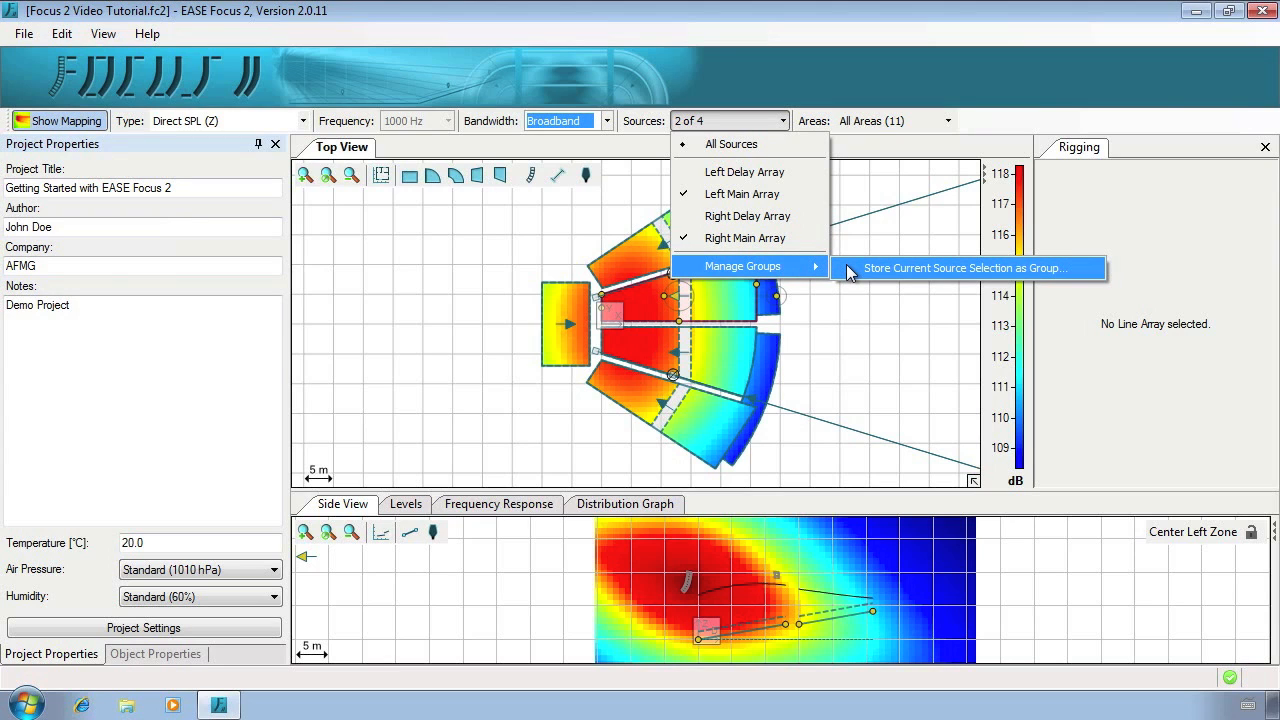
left_click(850, 273)
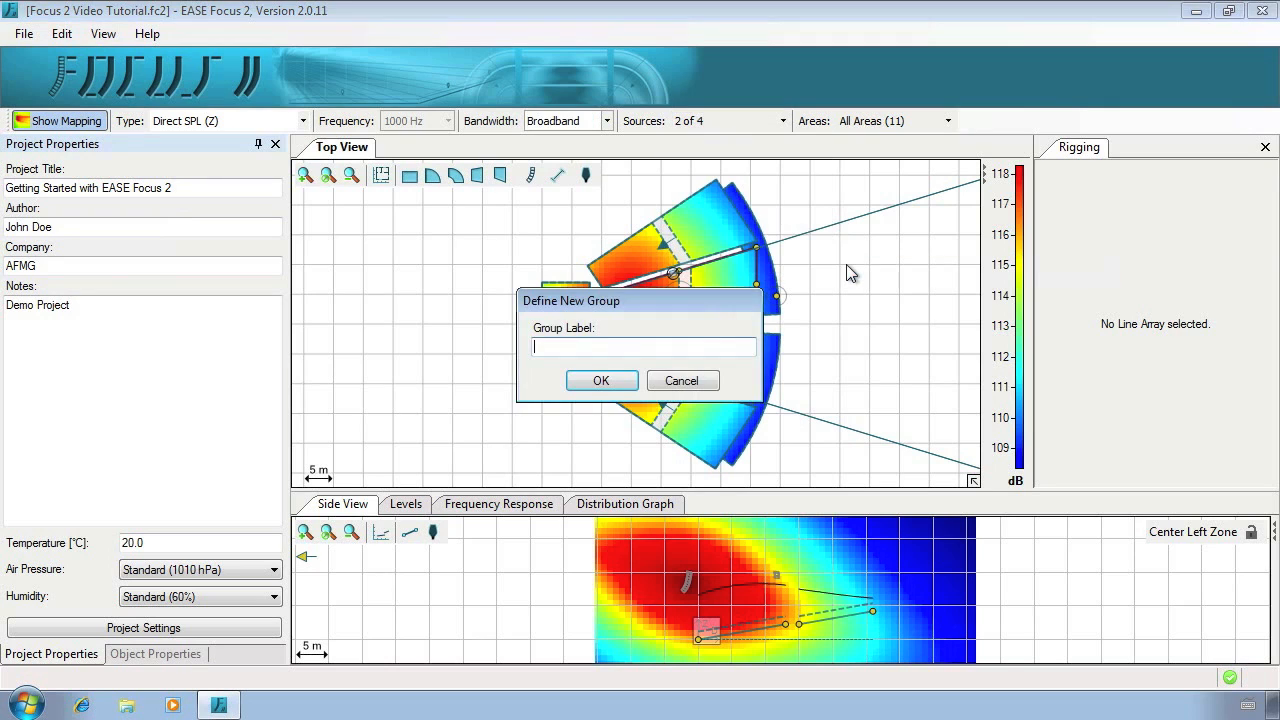
type("Main Systems")
left_click(600, 384)
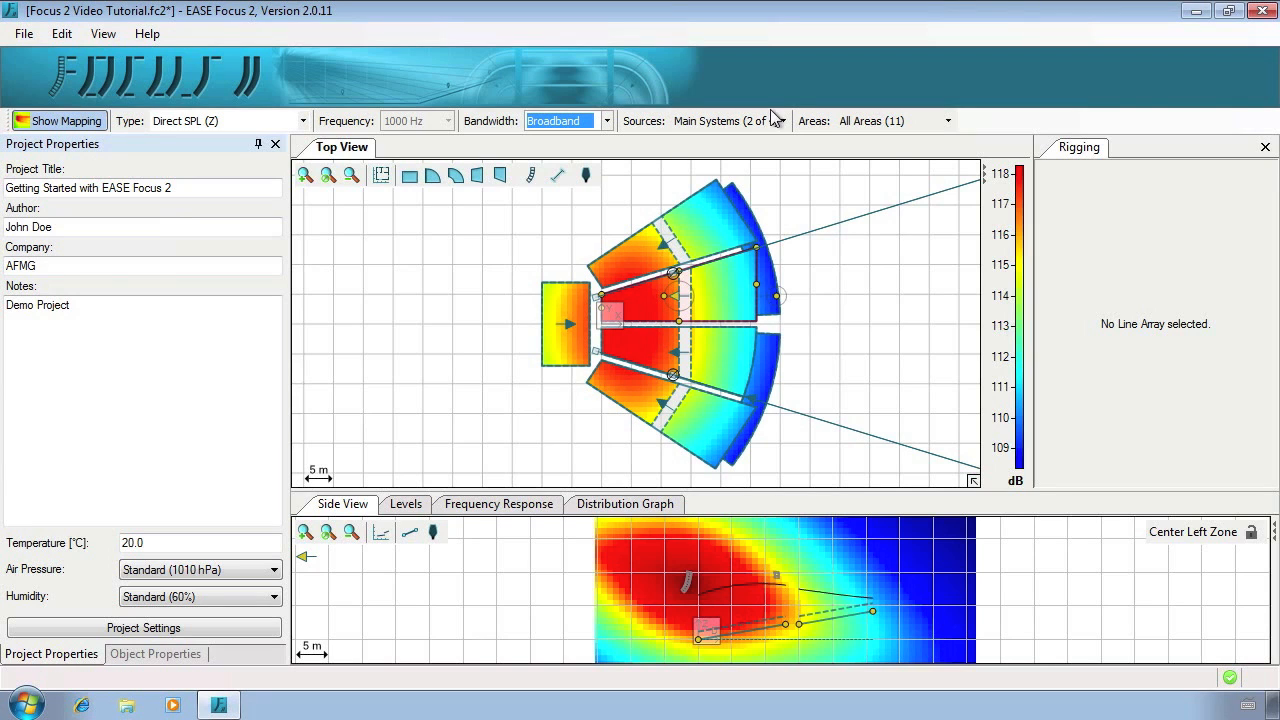
Step: Select only the Left and Right Delay Arrays as mapping sources and store them as a group labelled Delay Systems
left_click(772, 121)
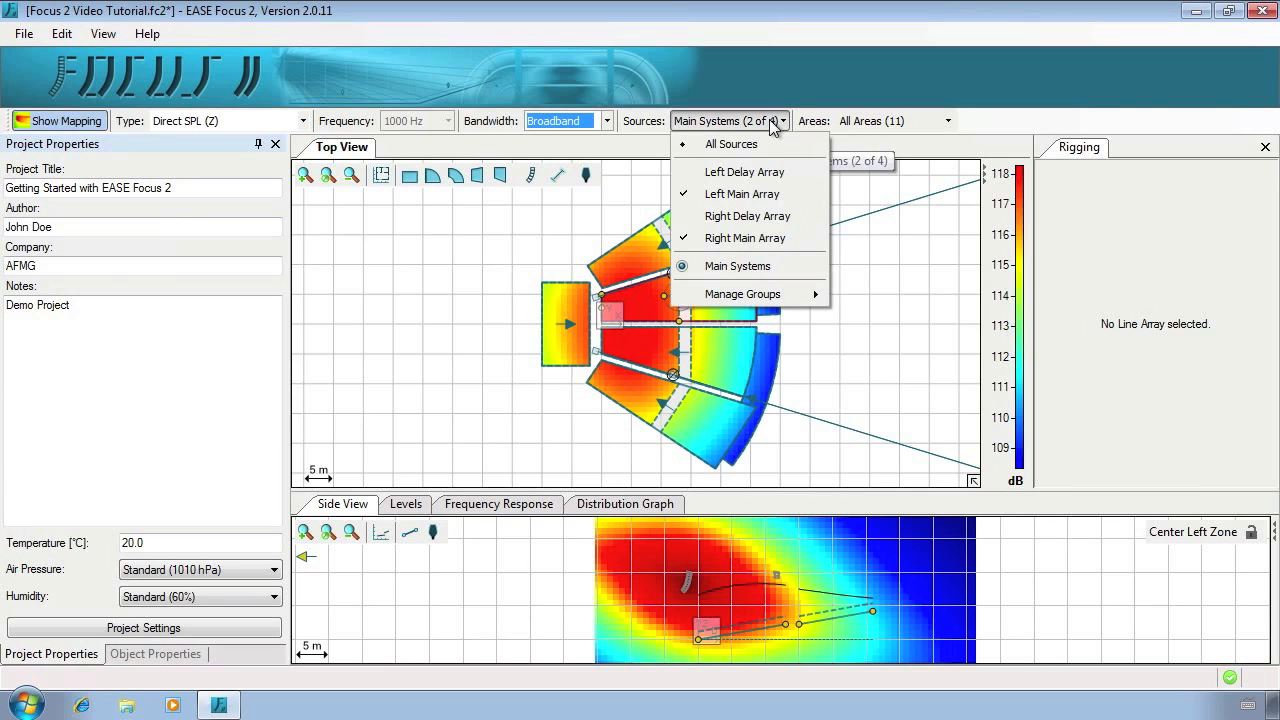
left_click(763, 178)
left_click(760, 218)
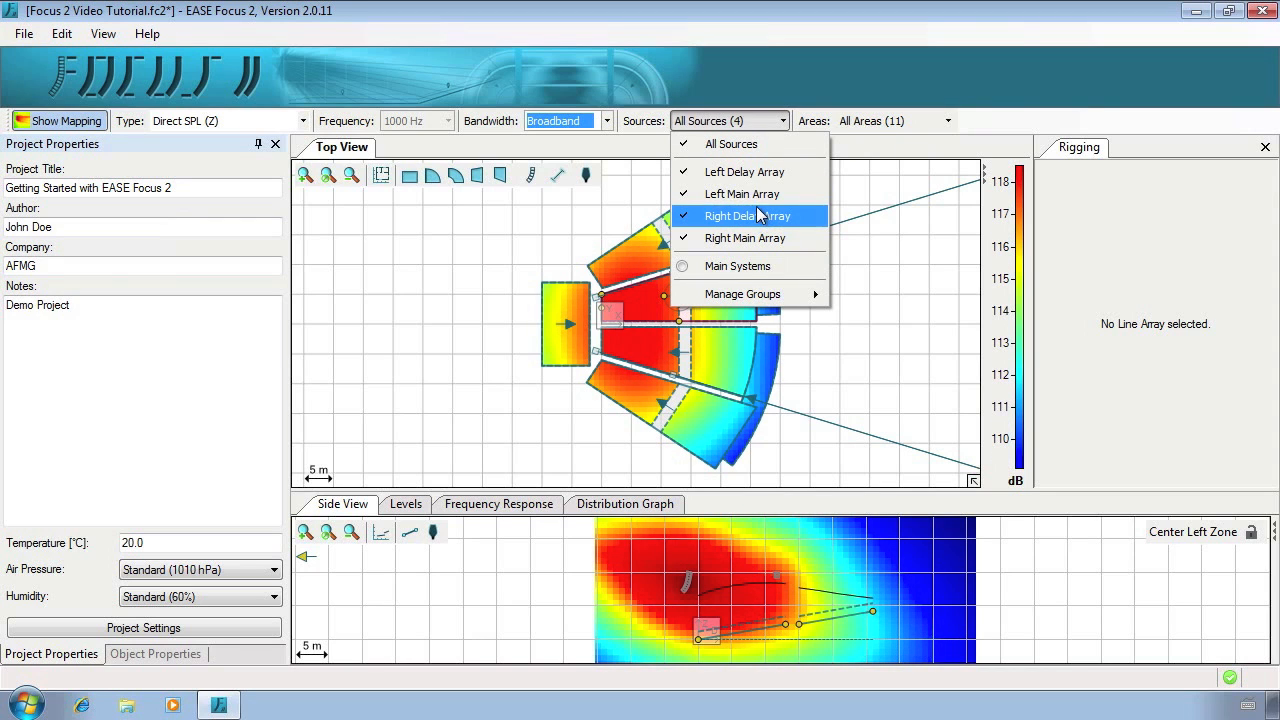
left_click(760, 194)
left_click(755, 240)
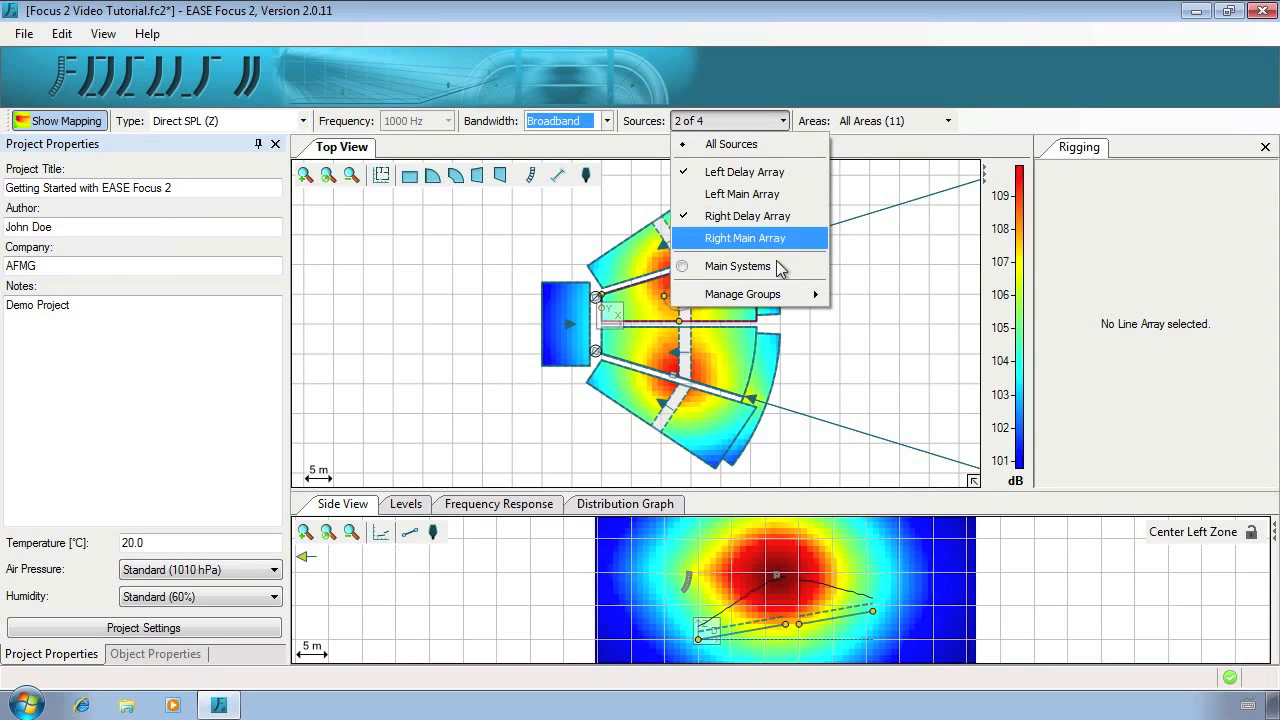
mouse_move(795, 297)
left_click(856, 296)
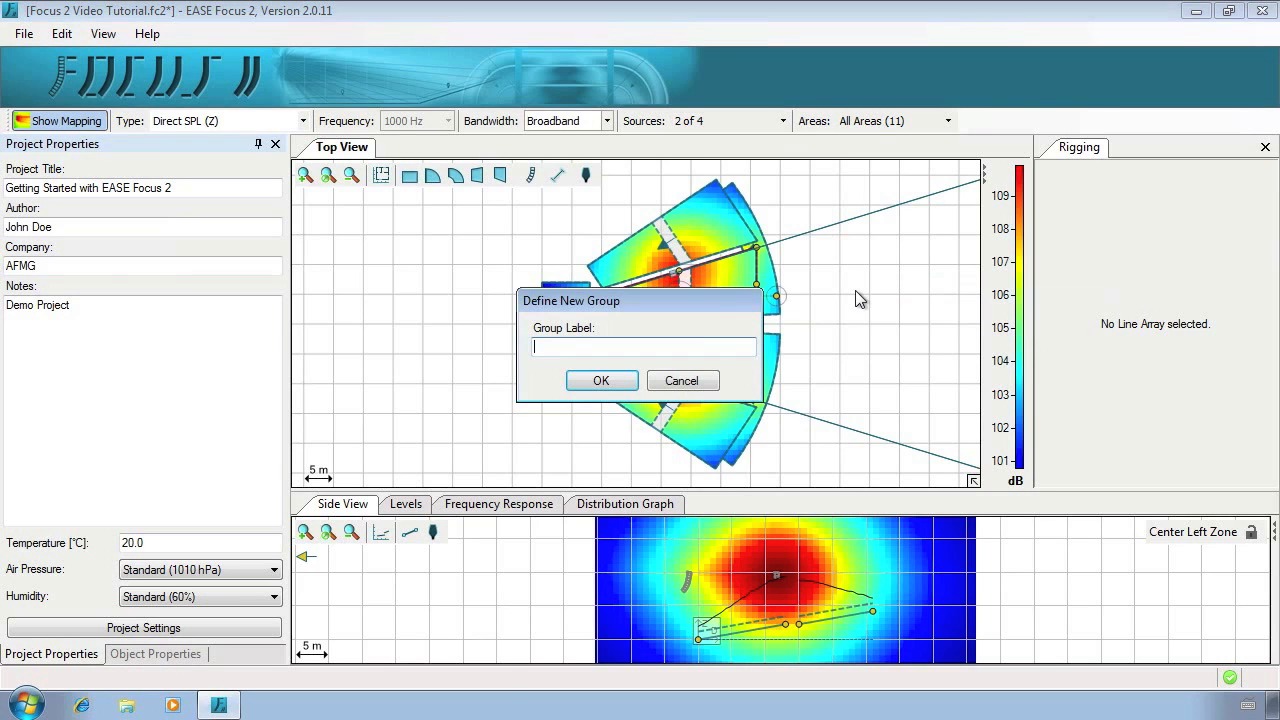
type("Delay Systems")
left_click(601, 382)
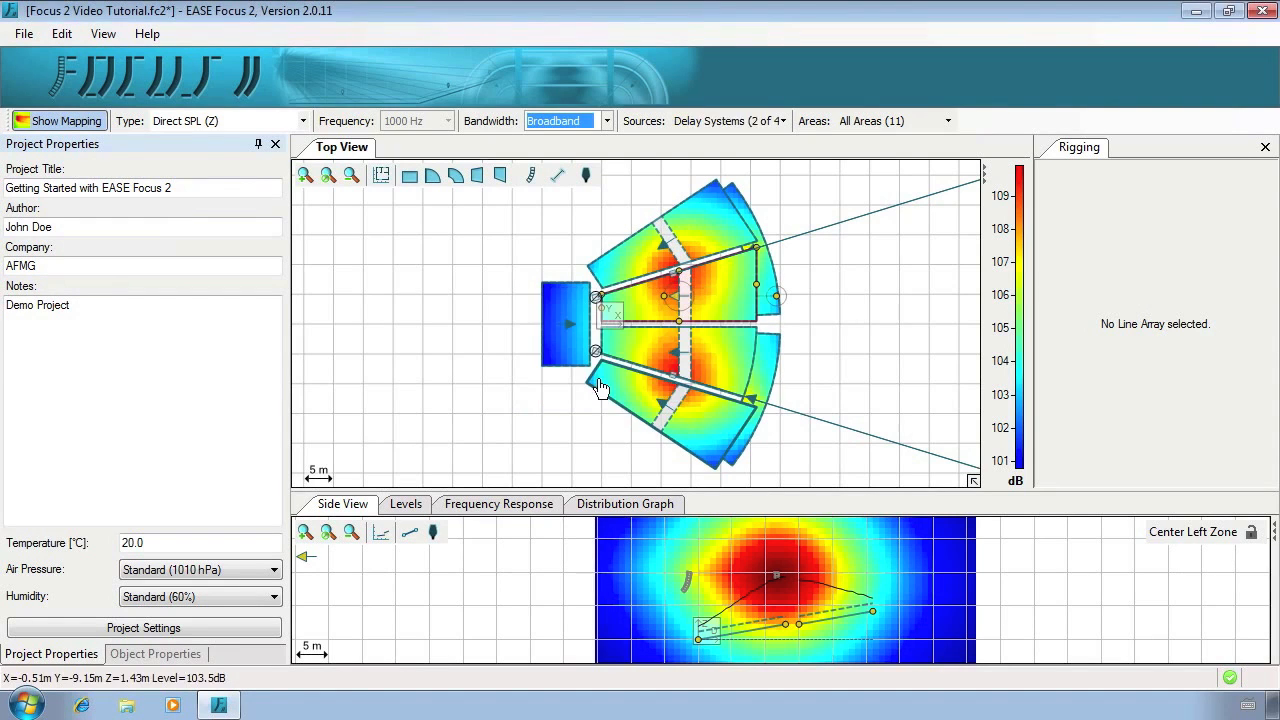
Step: Exclude the Left Delay Array from the mapping sources and restore the source selection with the stored Delay Systems group
left_click(773, 121)
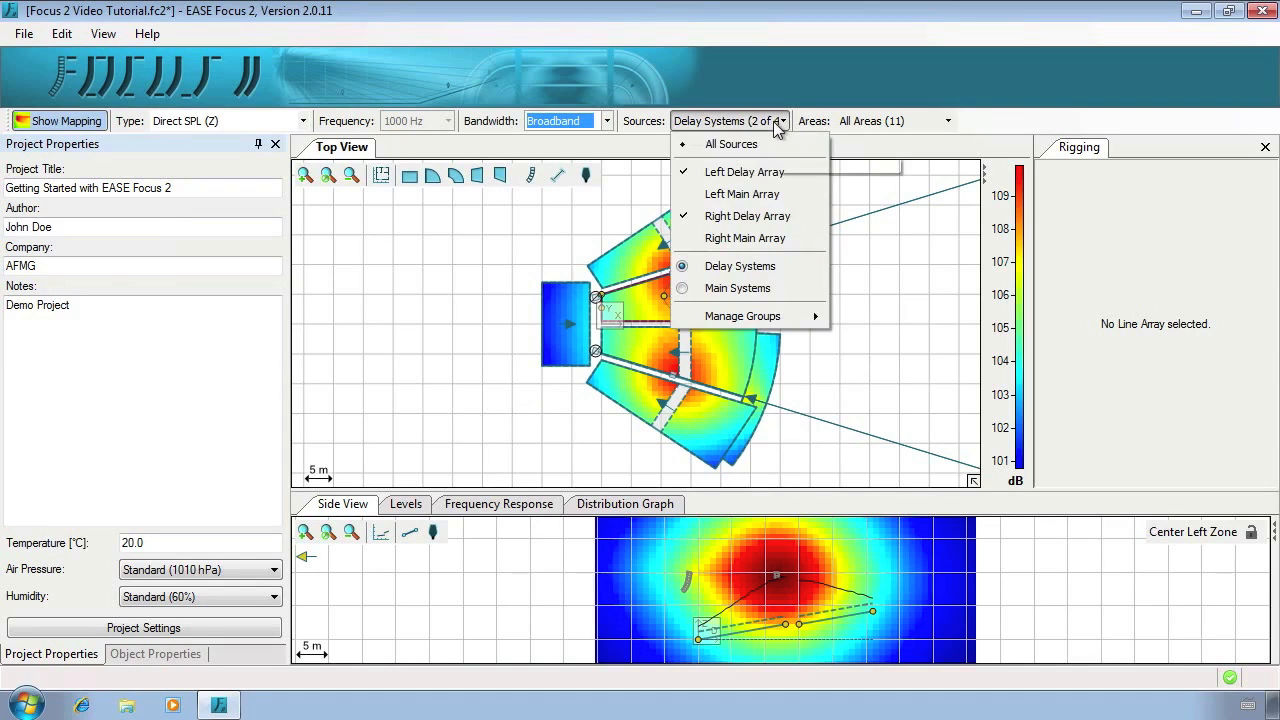
left_click(771, 175)
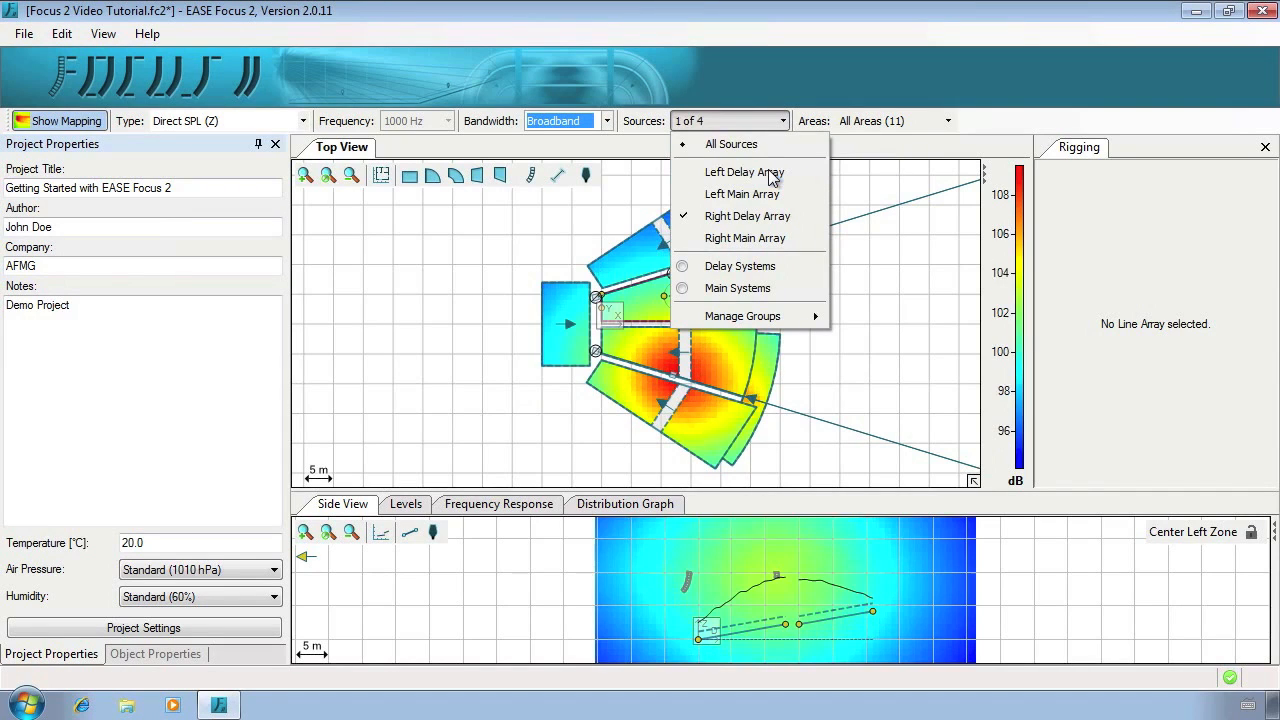
left_click(742, 266)
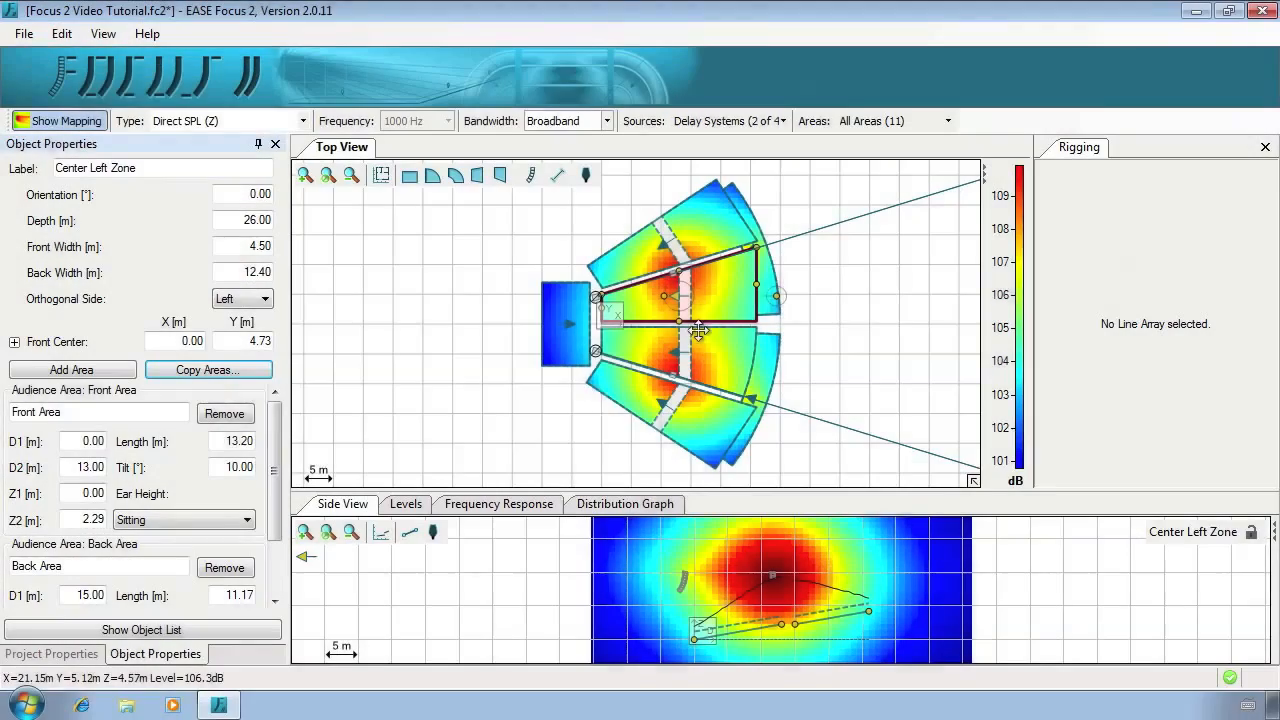
Step: Open the options for copying the Center Left Zone's areas to other zones and show the audience area groups
left_click(241, 373)
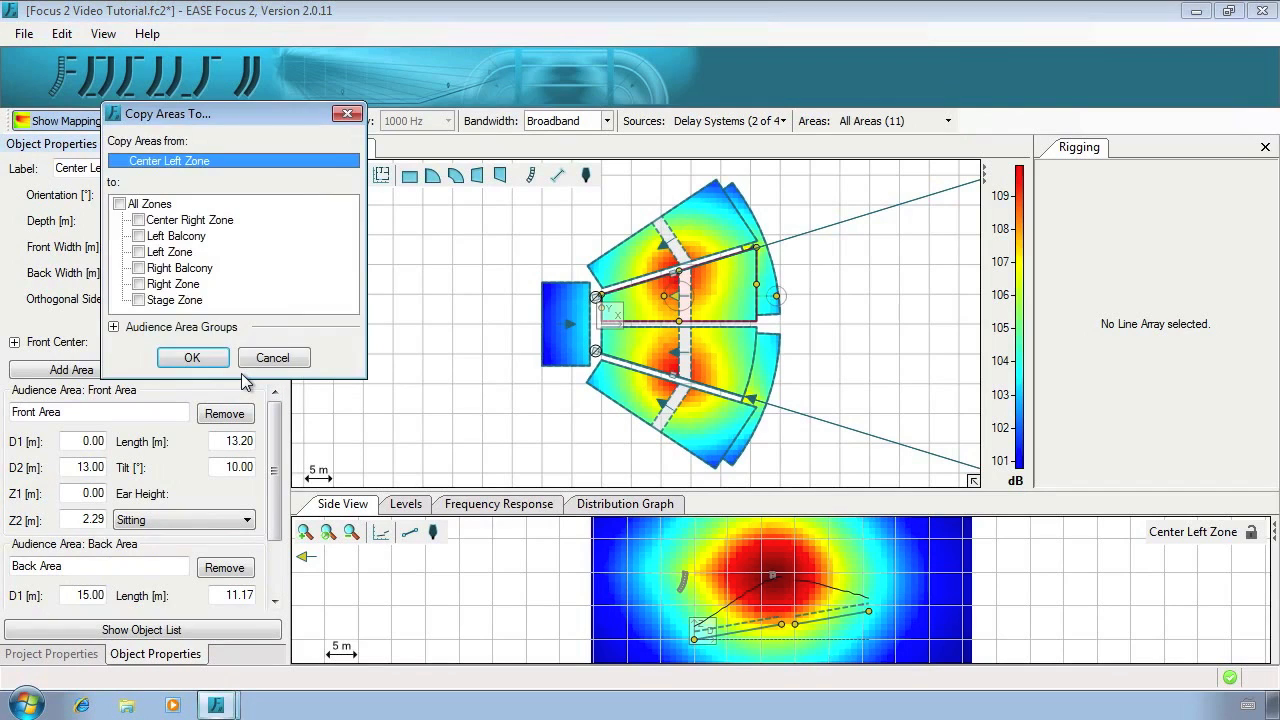
left_click(113, 327)
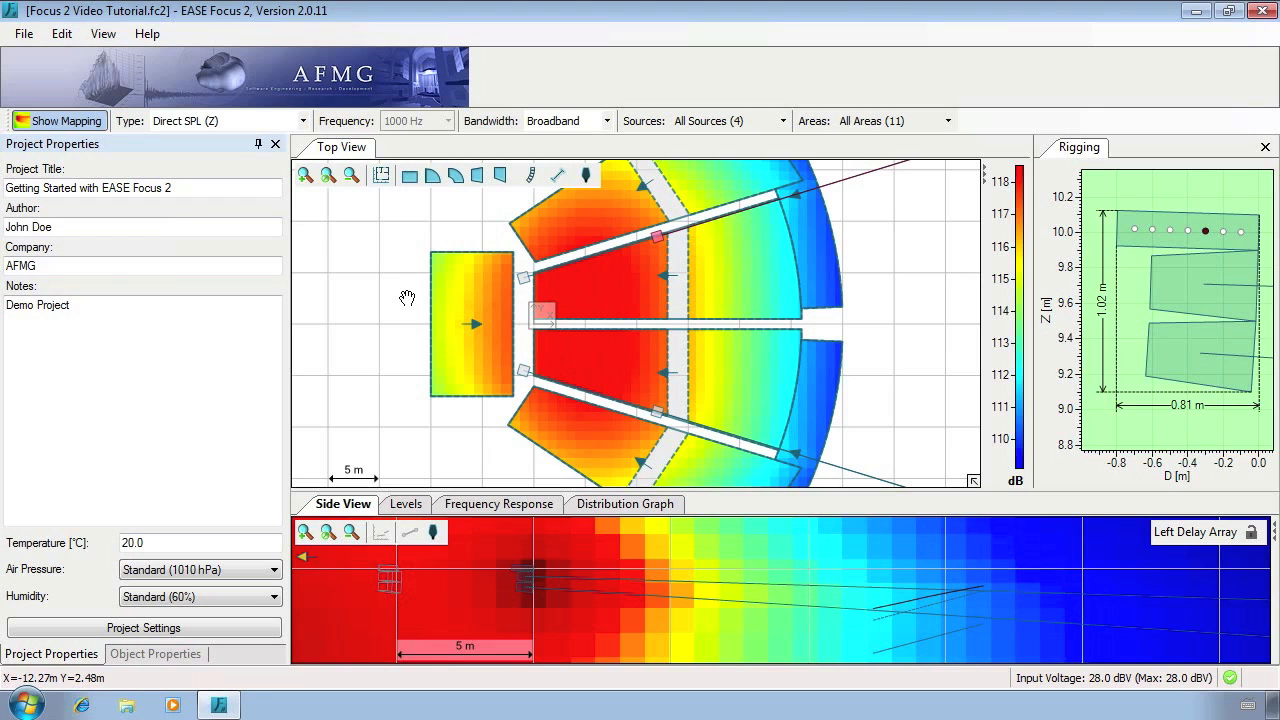
Step: Show the level distribution graph and label the percentages of its 111 dB and 117 dB classes
left_click(657, 507)
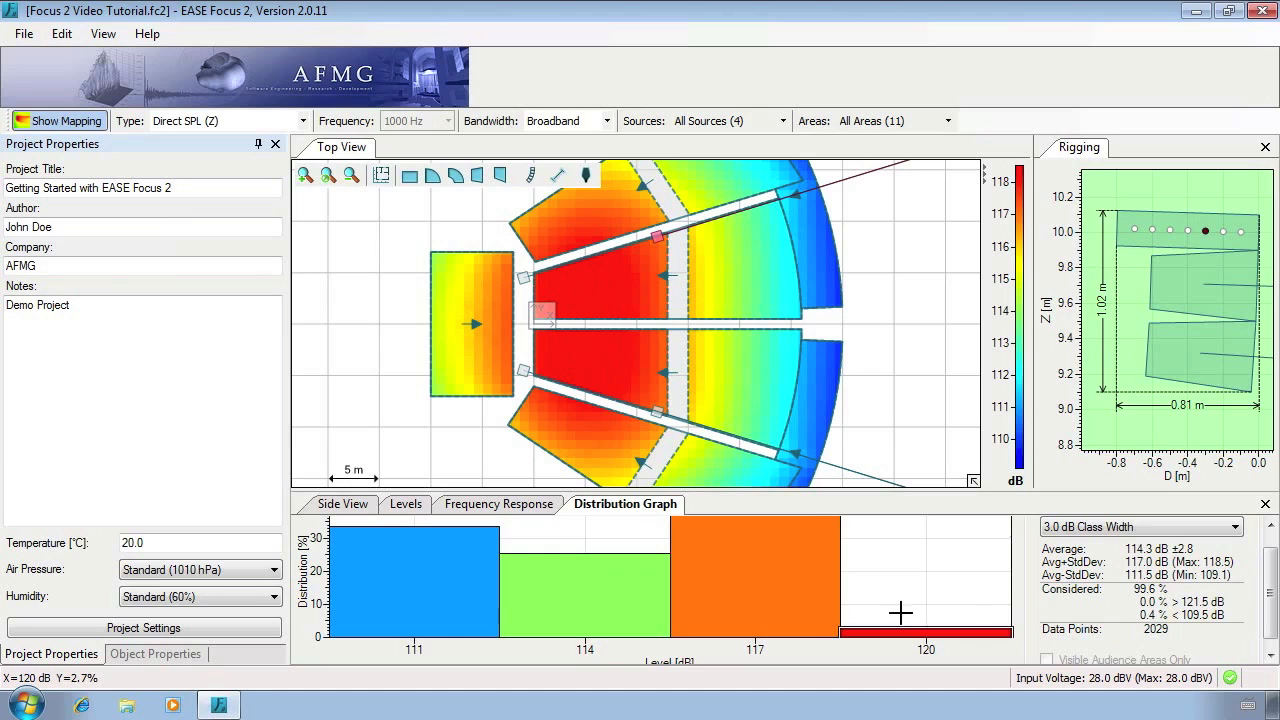
left_click(728, 577)
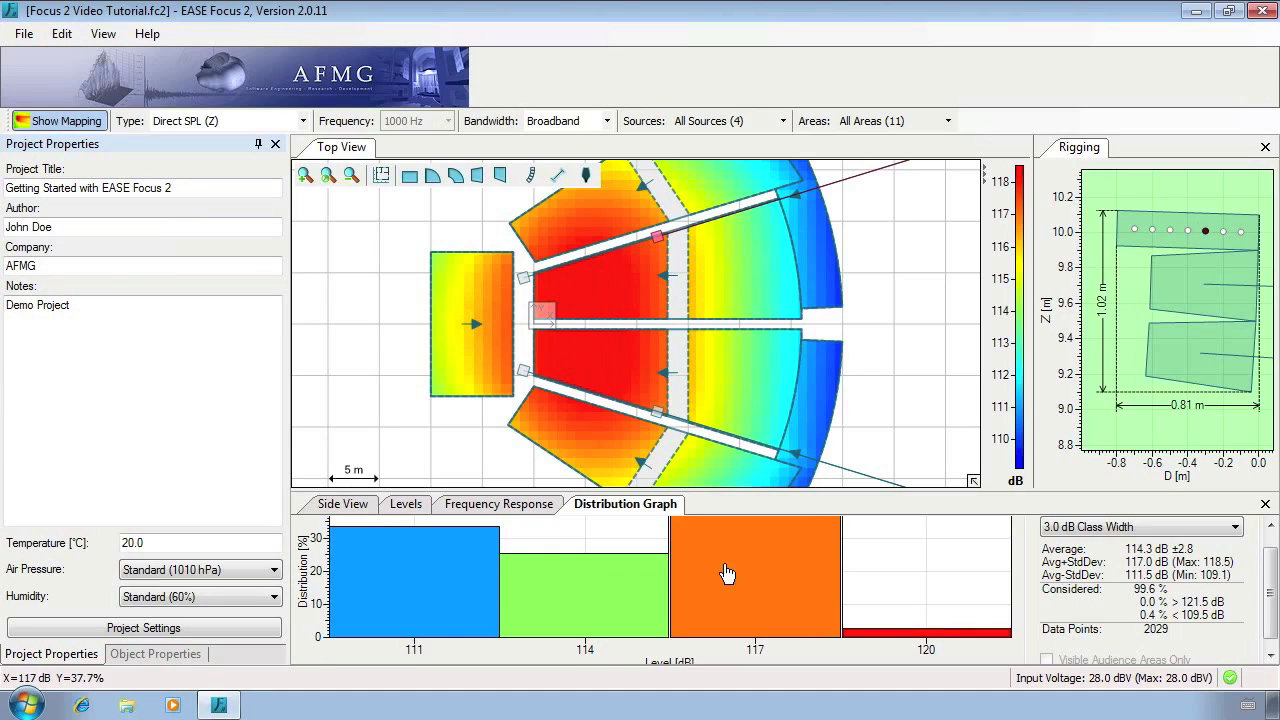
left_click(443, 601)
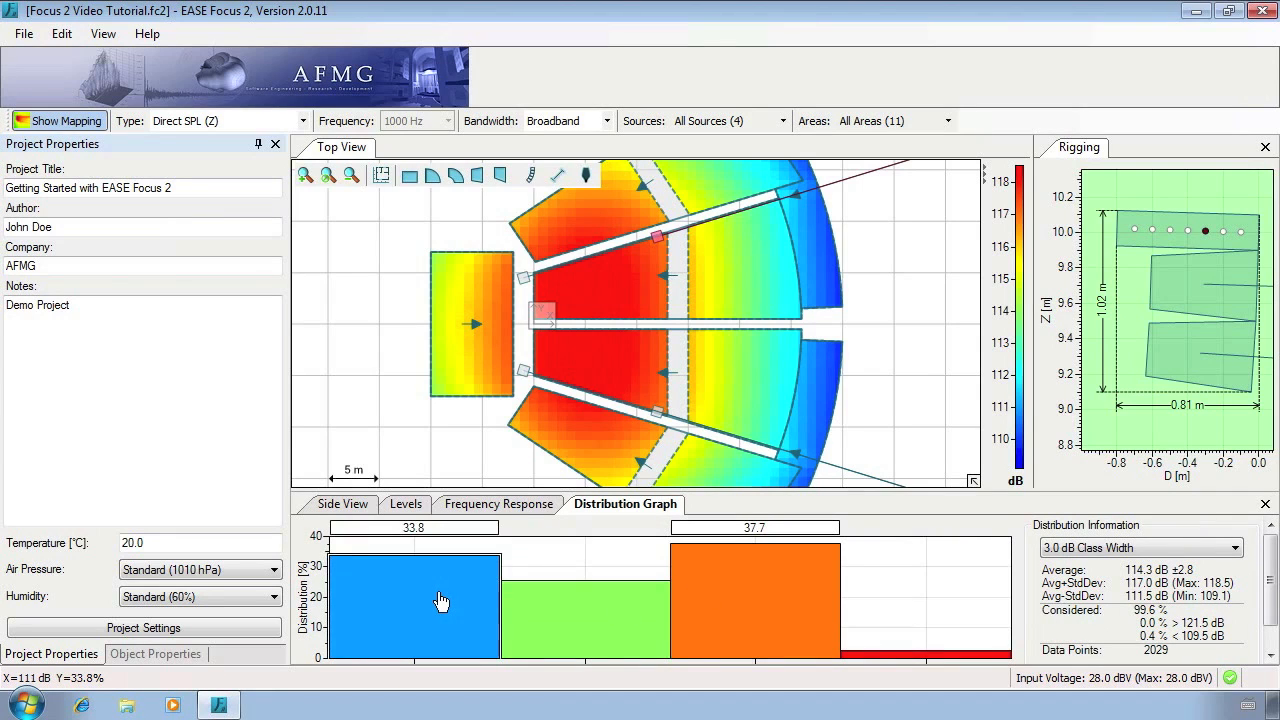
Step: Try a 0.5 dB class width for the distribution graph and set it to 1.0 dB
left_click(1150, 550)
left_click(1145, 568)
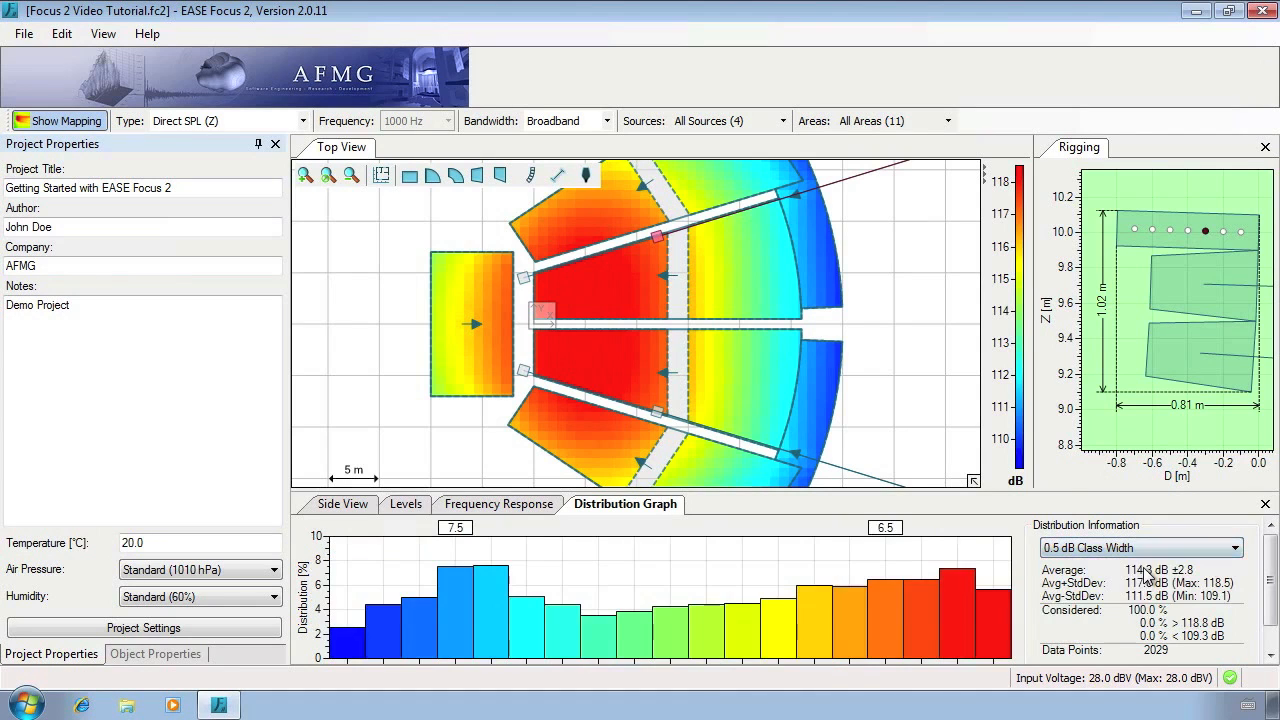
left_click(1148, 550)
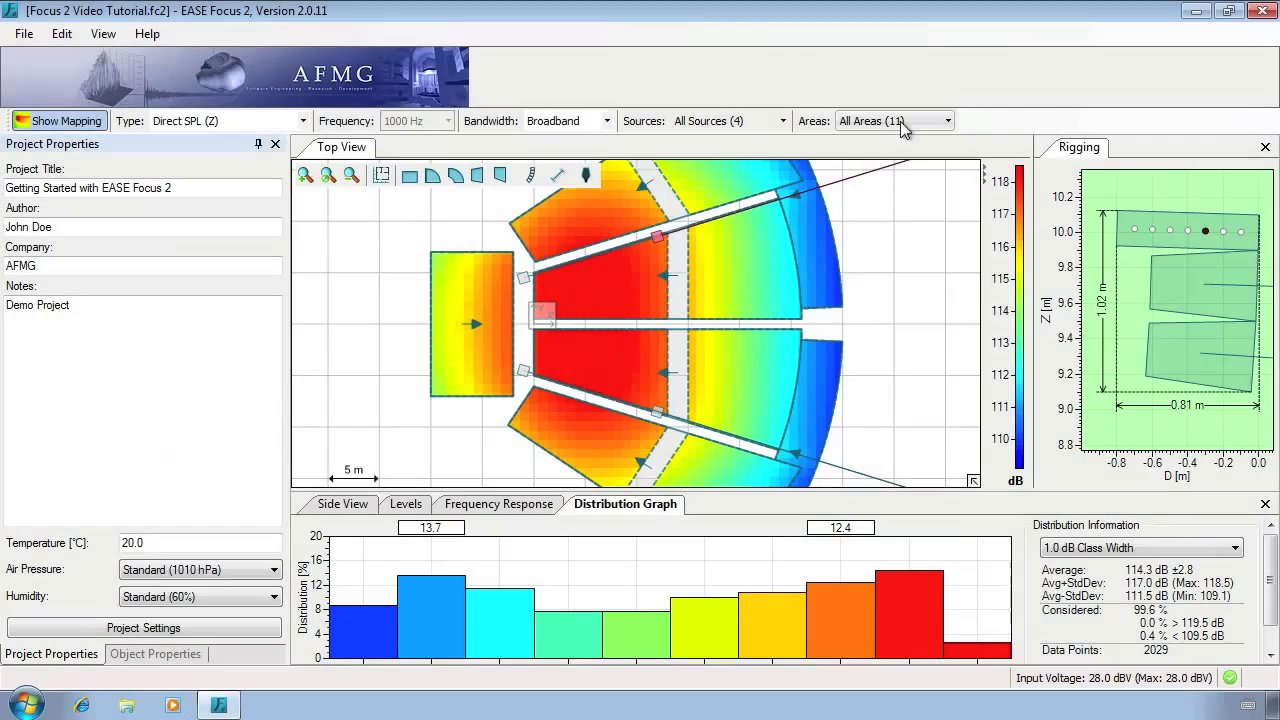
Step: Limit the mapped areas to the Stage Zone by excluding the center, left and right zones and both balconies
left_click(900, 121)
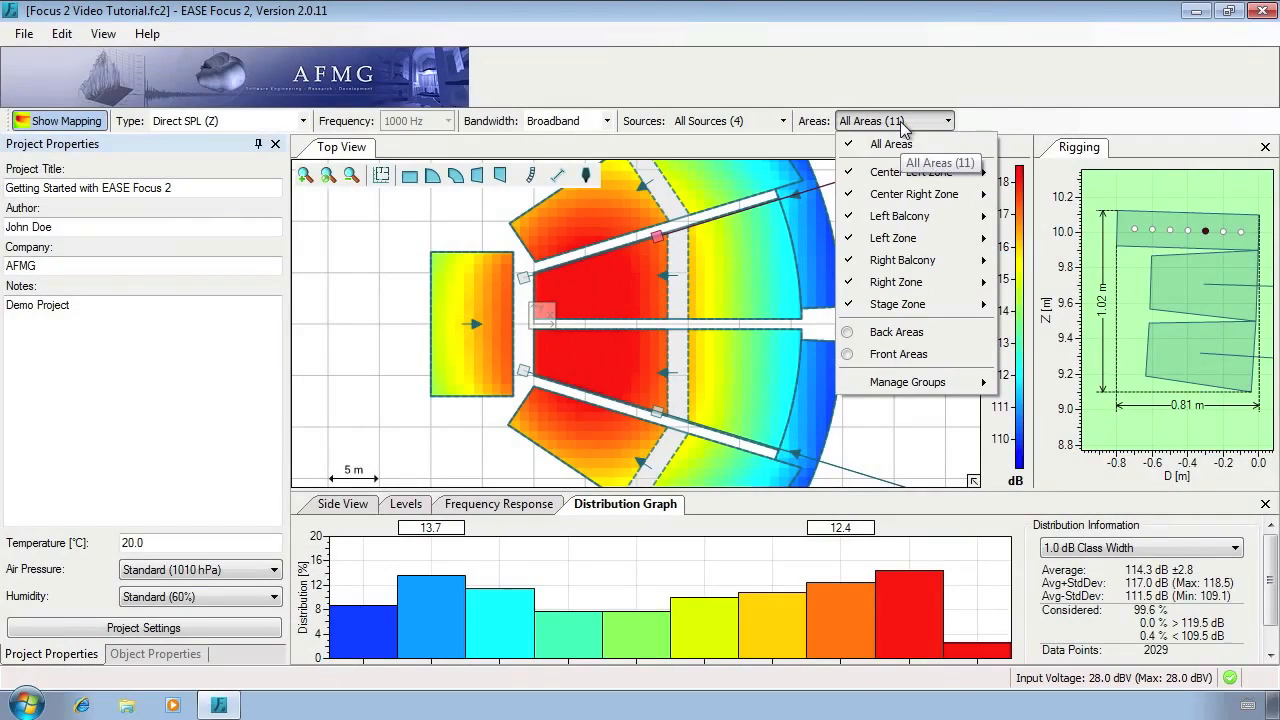
left_click(916, 174)
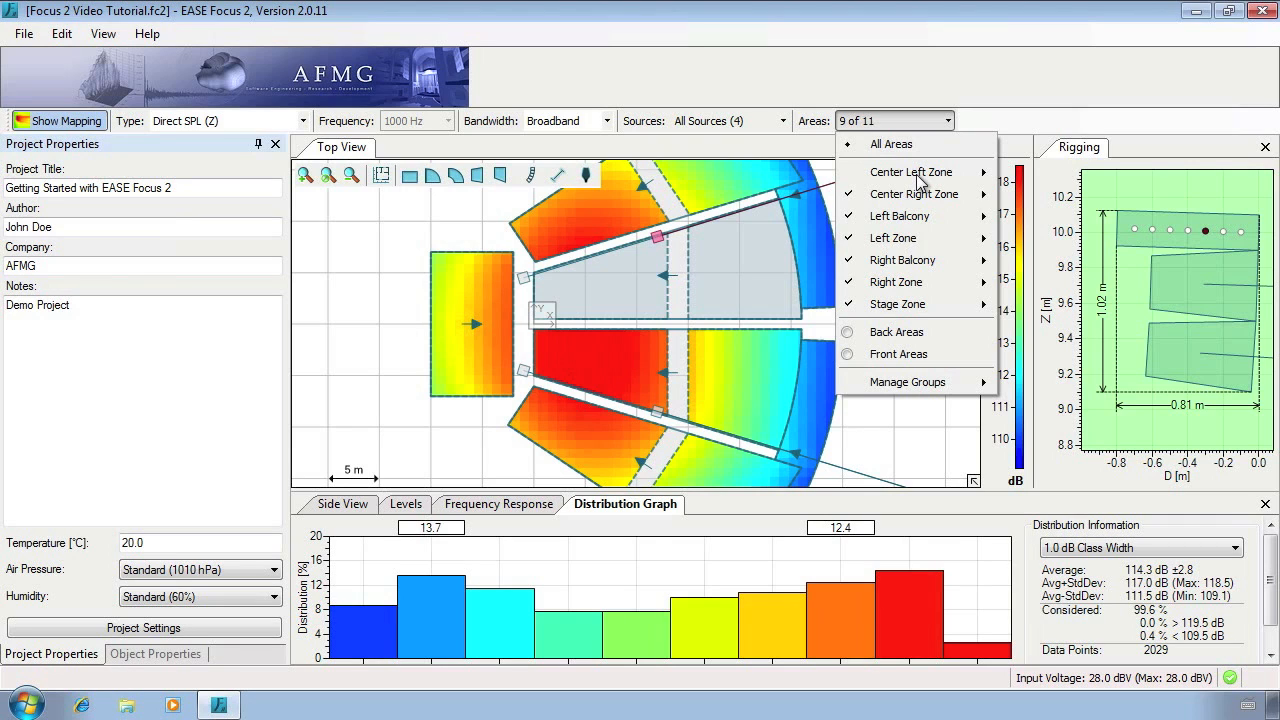
left_click(918, 194)
left_click(915, 216)
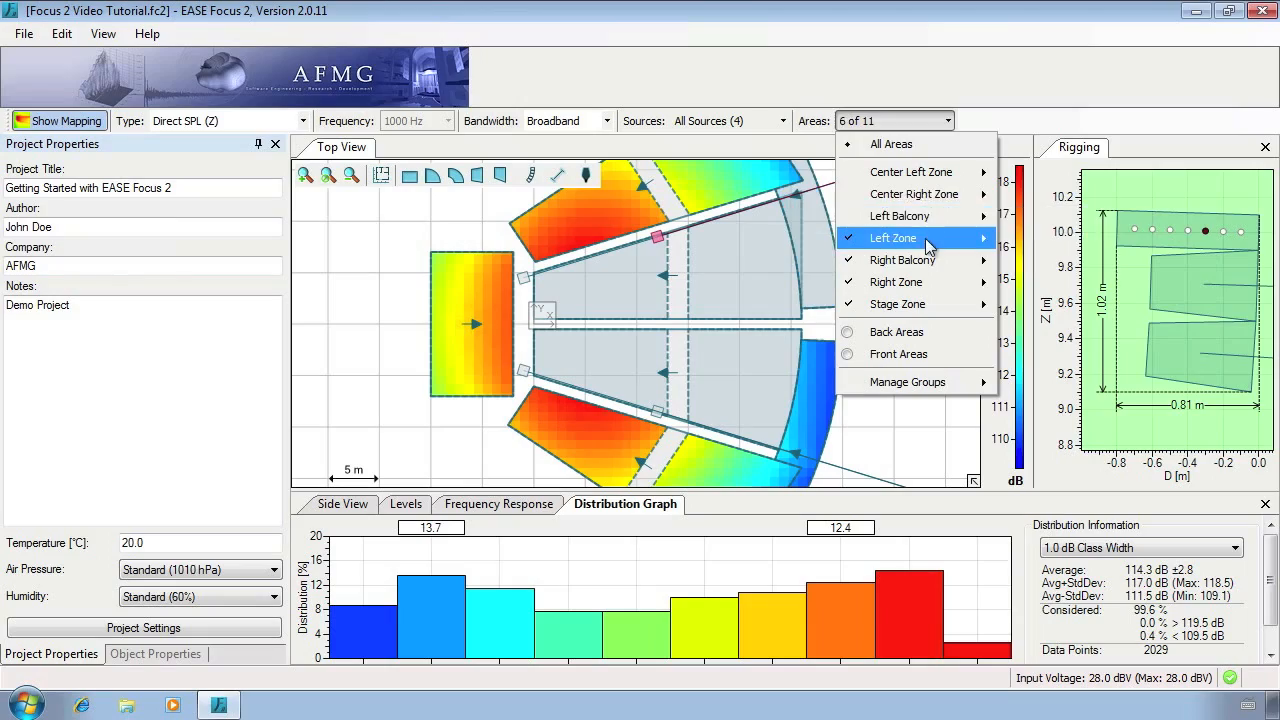
left_click(928, 243)
left_click(940, 261)
left_click(947, 283)
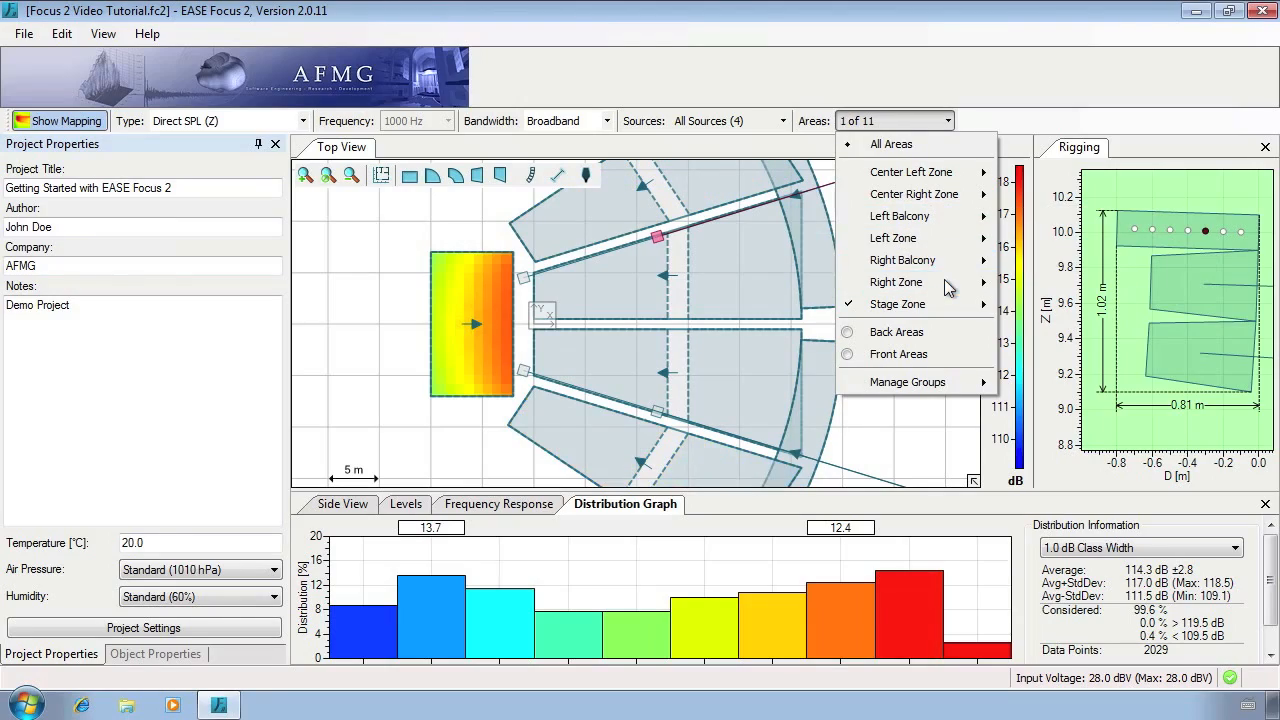
left_click(936, 121)
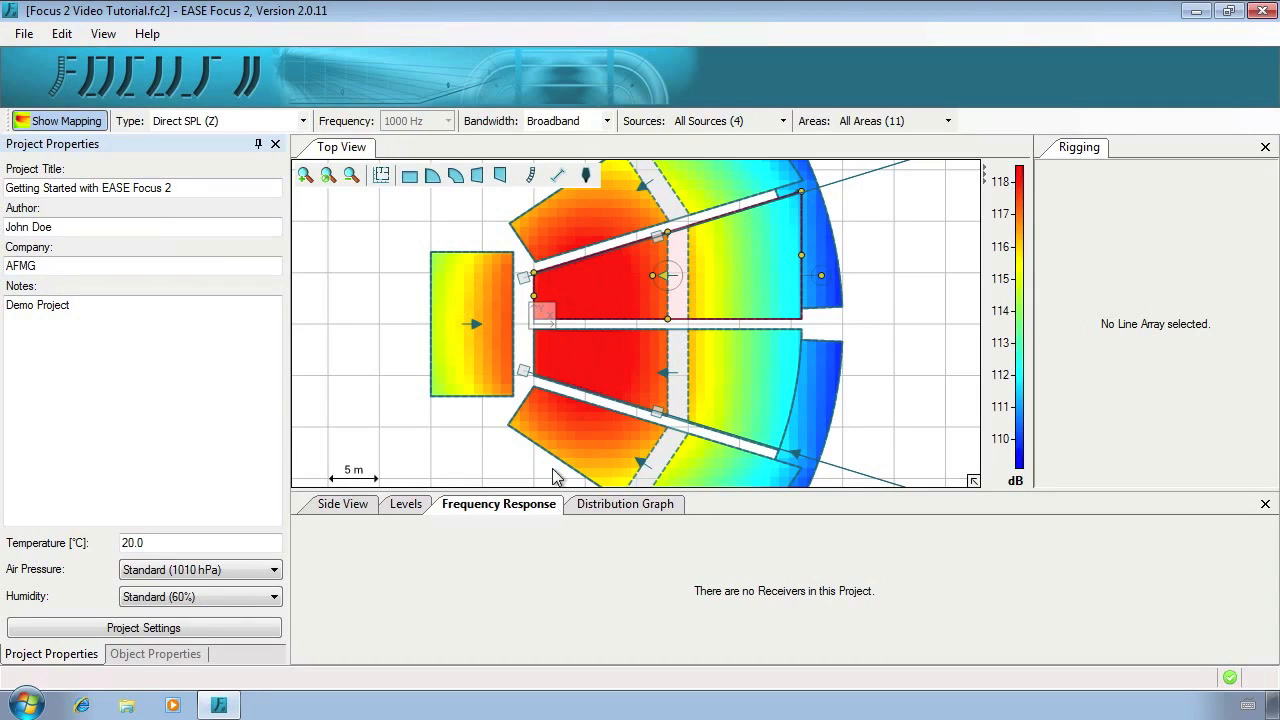
Step: Place receivers in the front and back areas of the Center Left Zone and the front area of the Center Right Zone
left_click(587, 176)
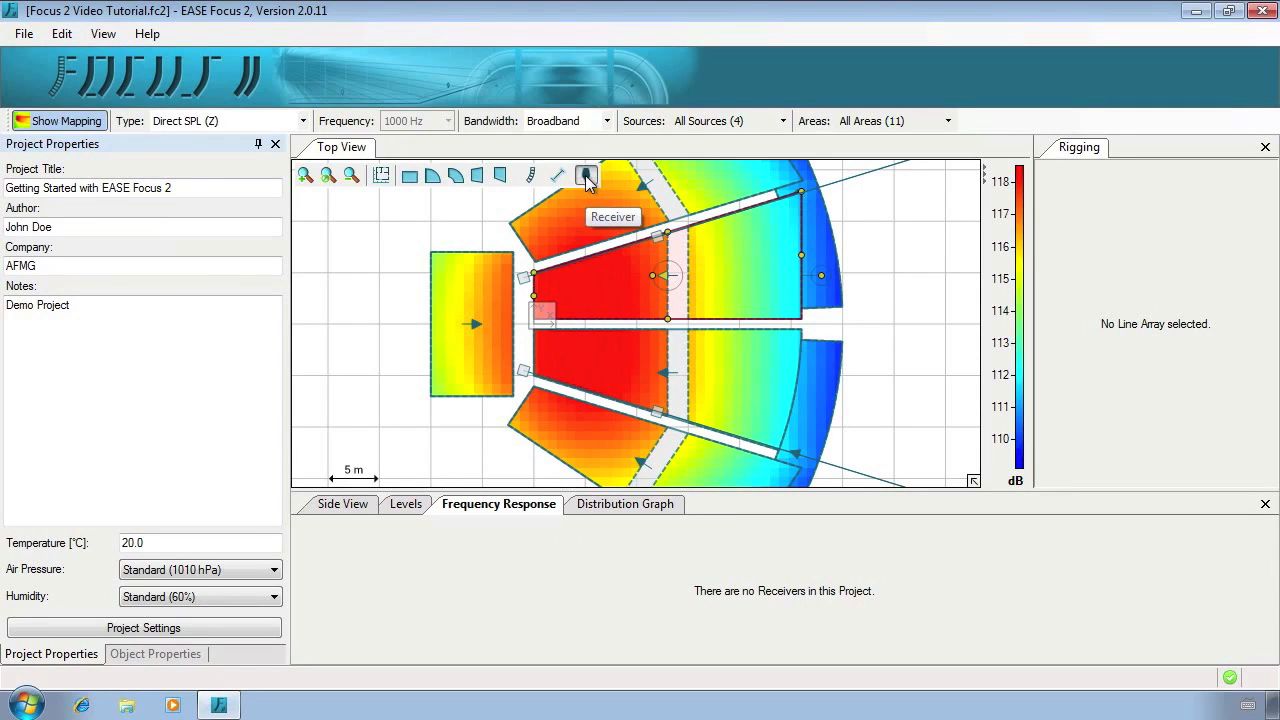
left_click(614, 290)
left_click(580, 300)
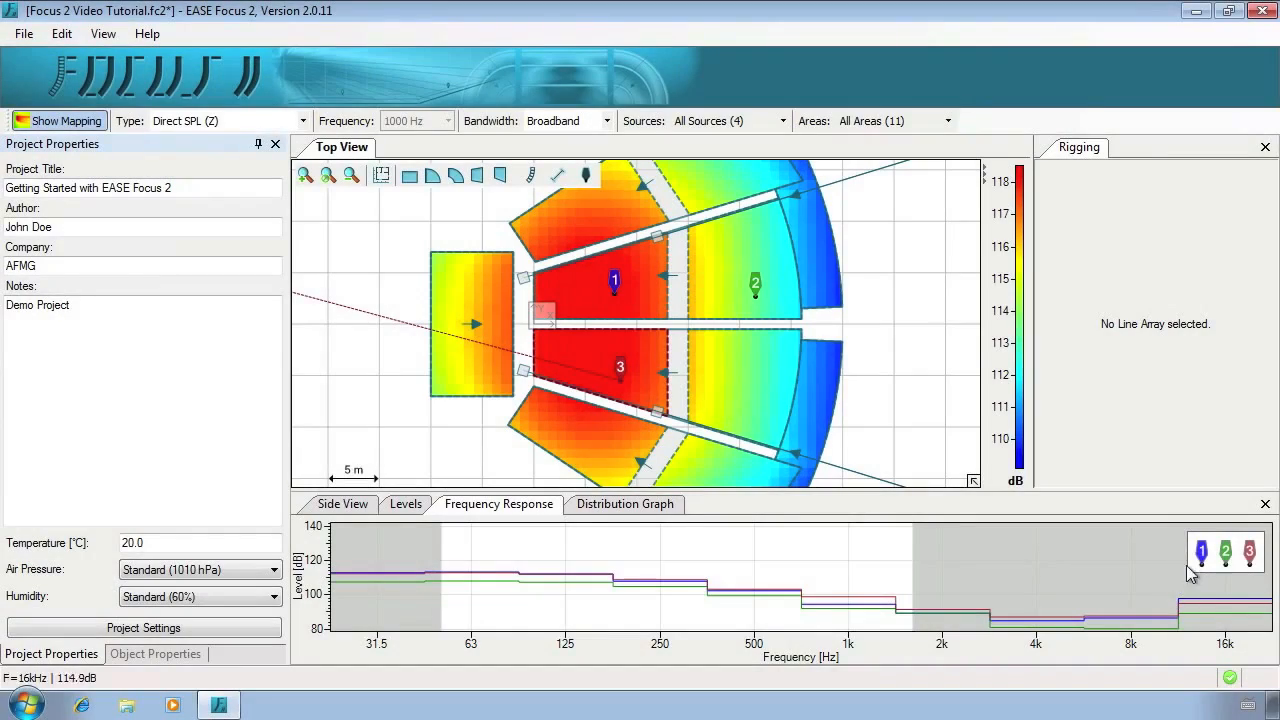
Step: Compare the frequency responses relative to receivers 1 and 2, and hide the curves of receivers 2 and 3
left_click(1200, 552)
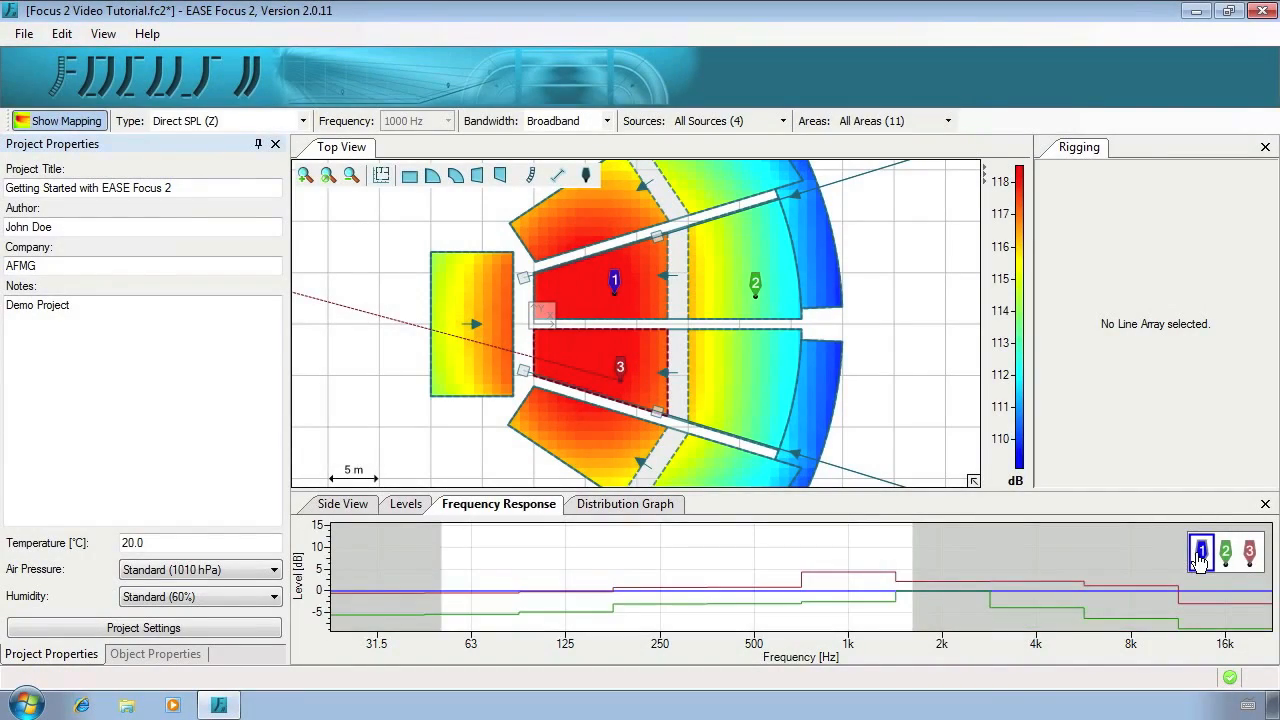
left_click(1199, 556)
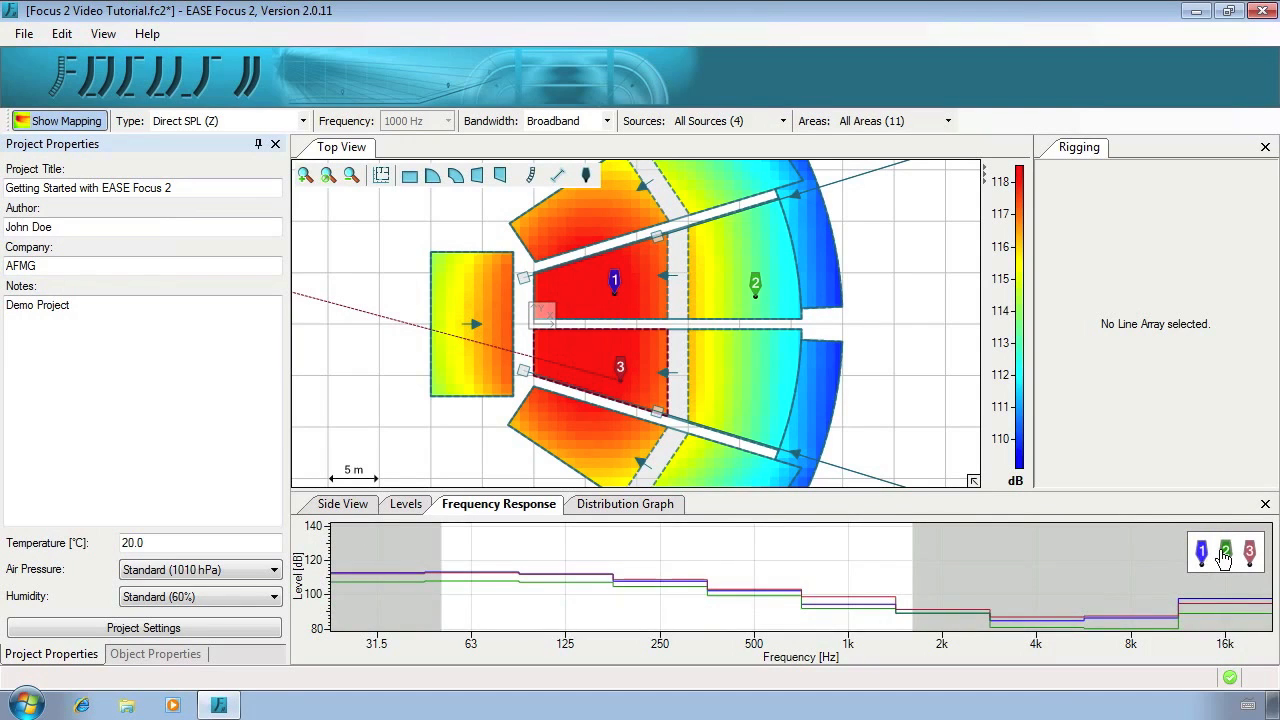
left_click(1224, 554)
left_click(1224, 556)
left_click(1224, 556)
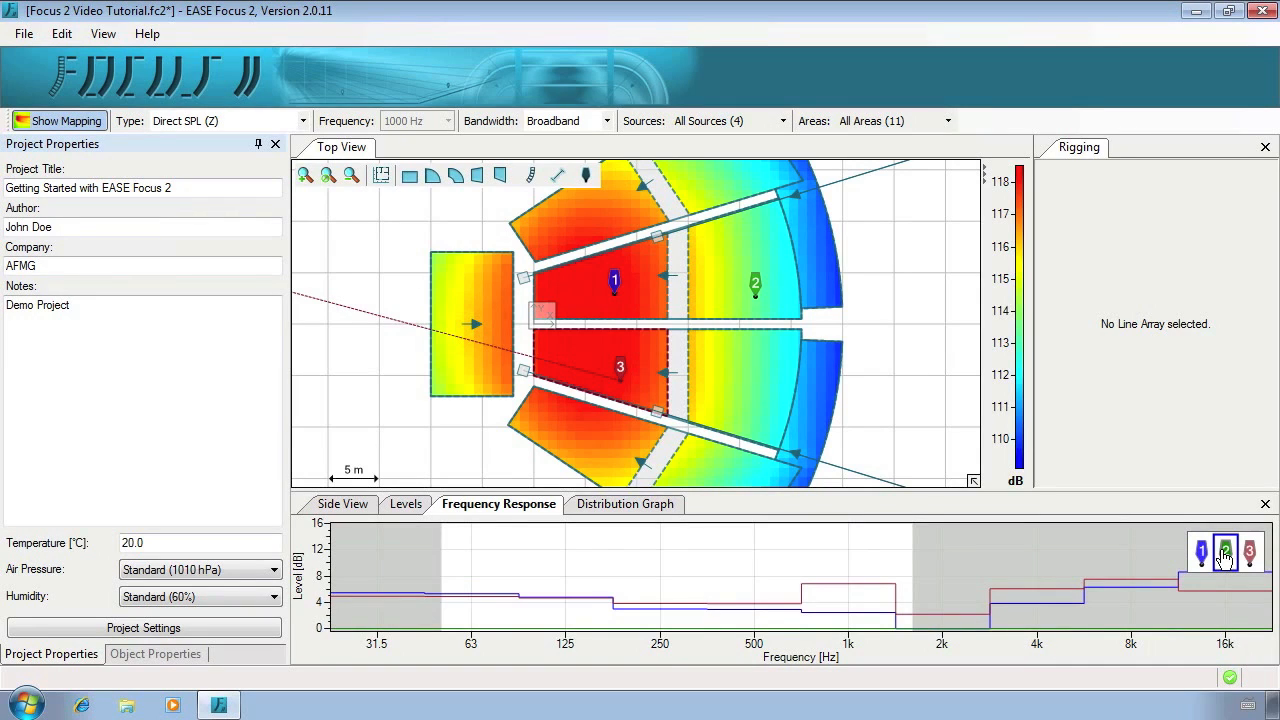
left_click(1224, 556)
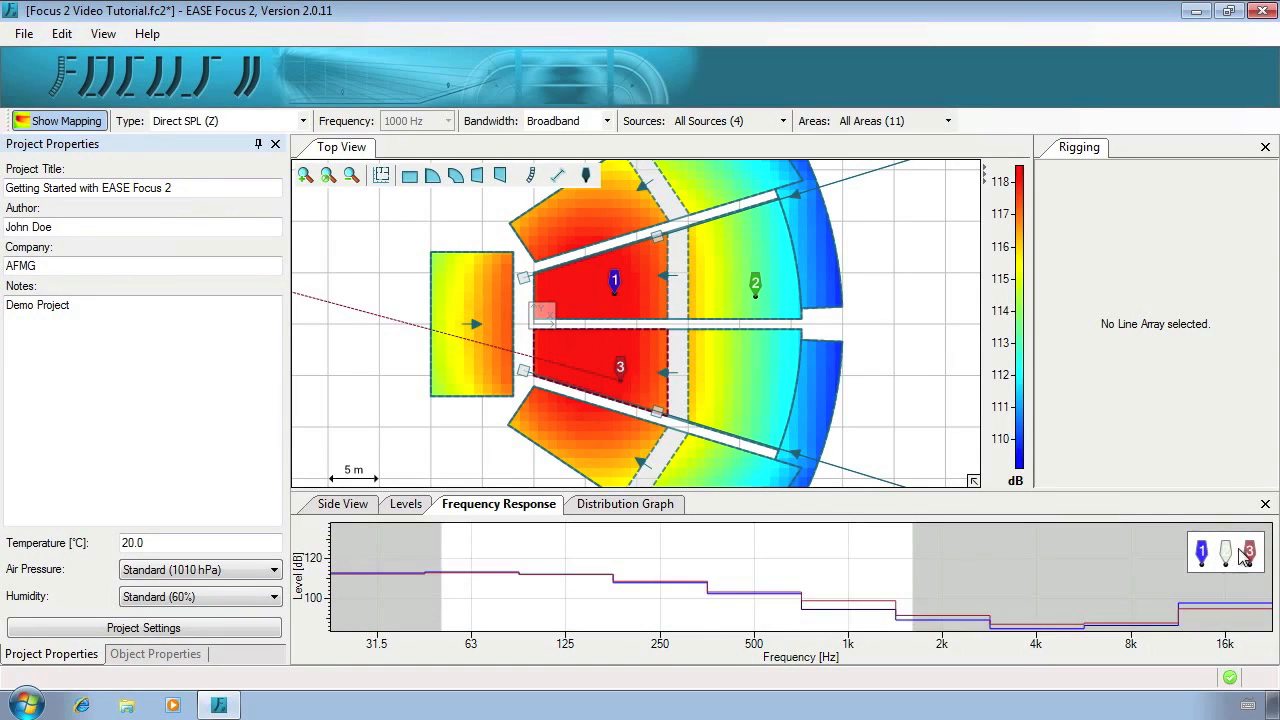
left_click(1249, 556)
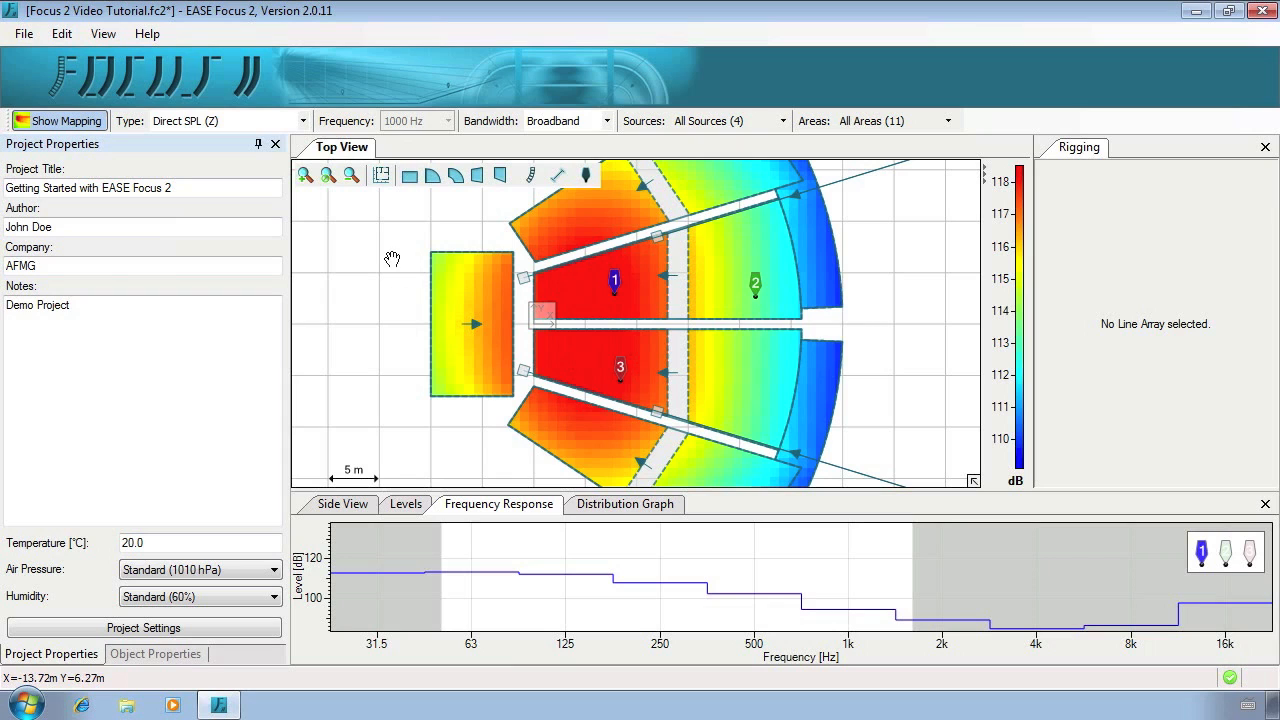
Step: Copy the Top View picture to the clipboard, paste it into a blank Paint image and return to EASE Focus 2
right_click(394, 266)
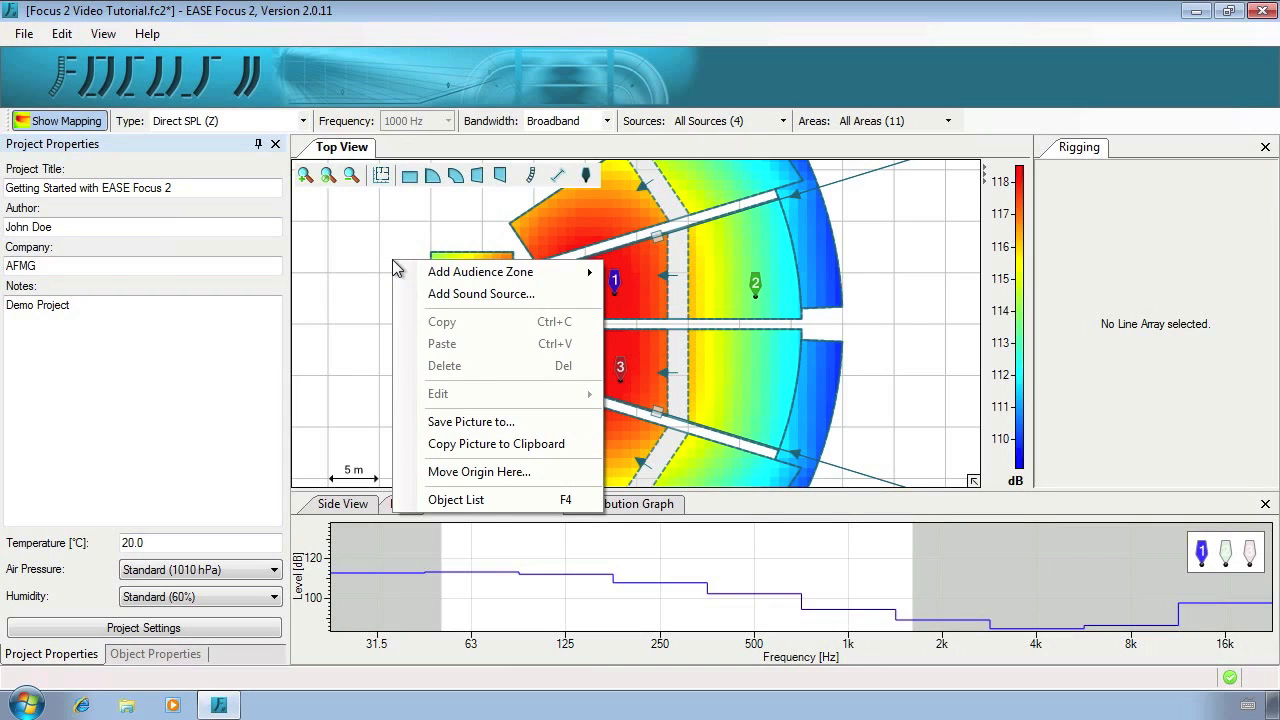
left_click(573, 445)
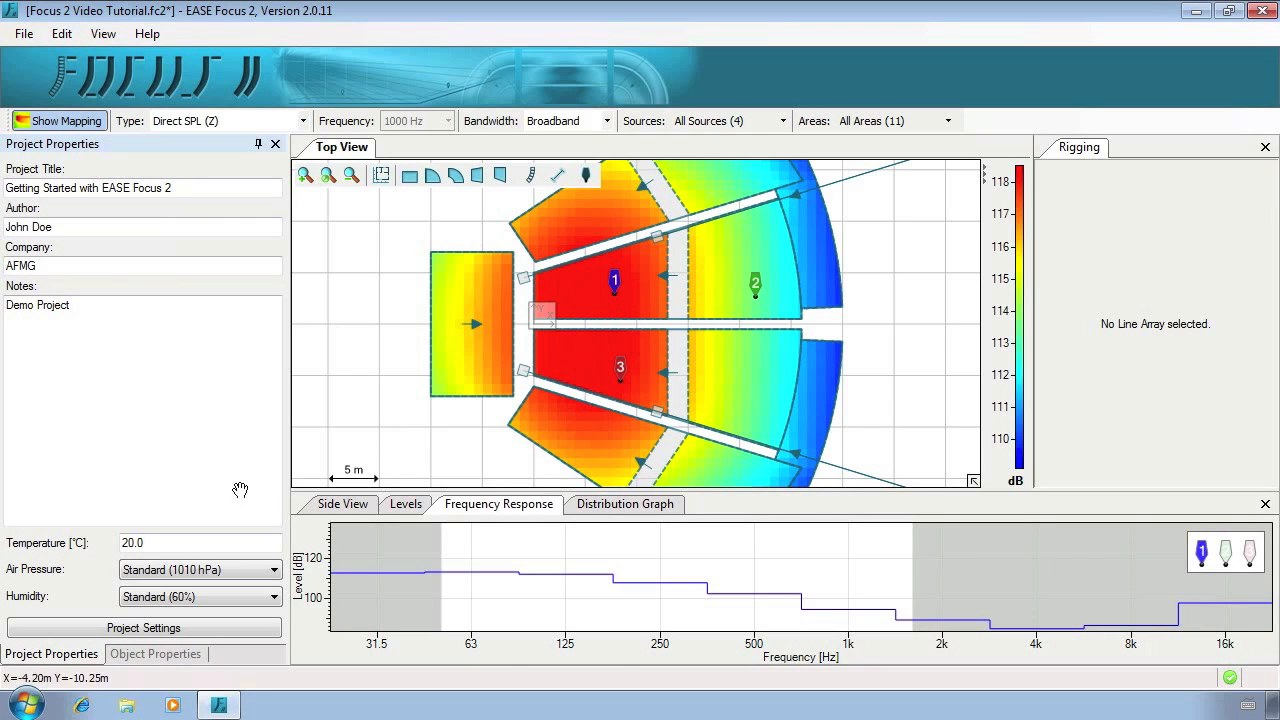
left_click(28, 706)
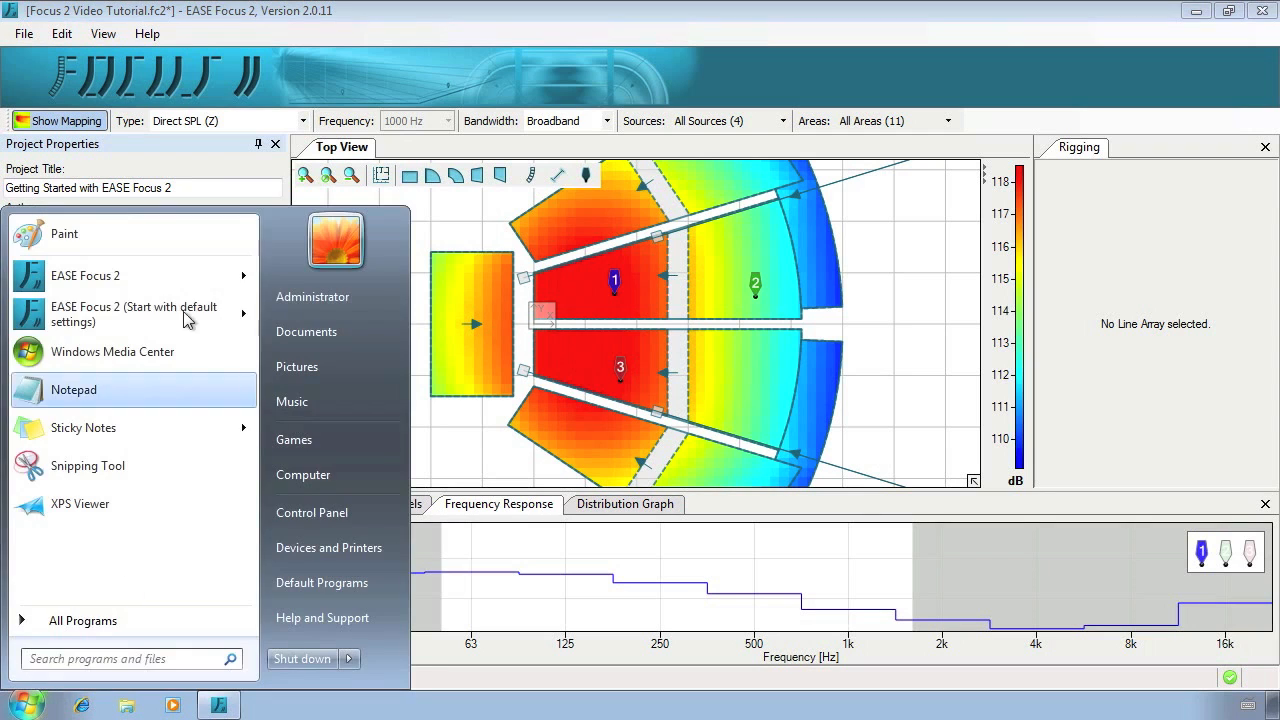
left_click(187, 234)
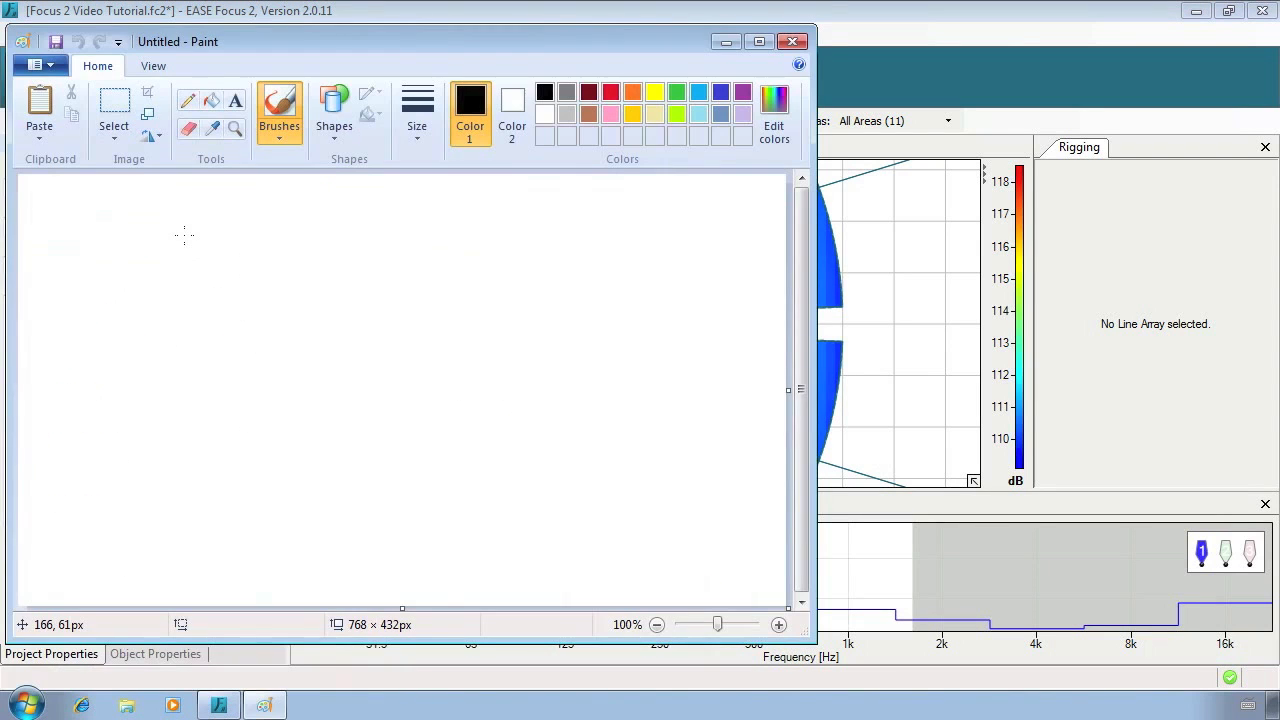
left_click(38, 115)
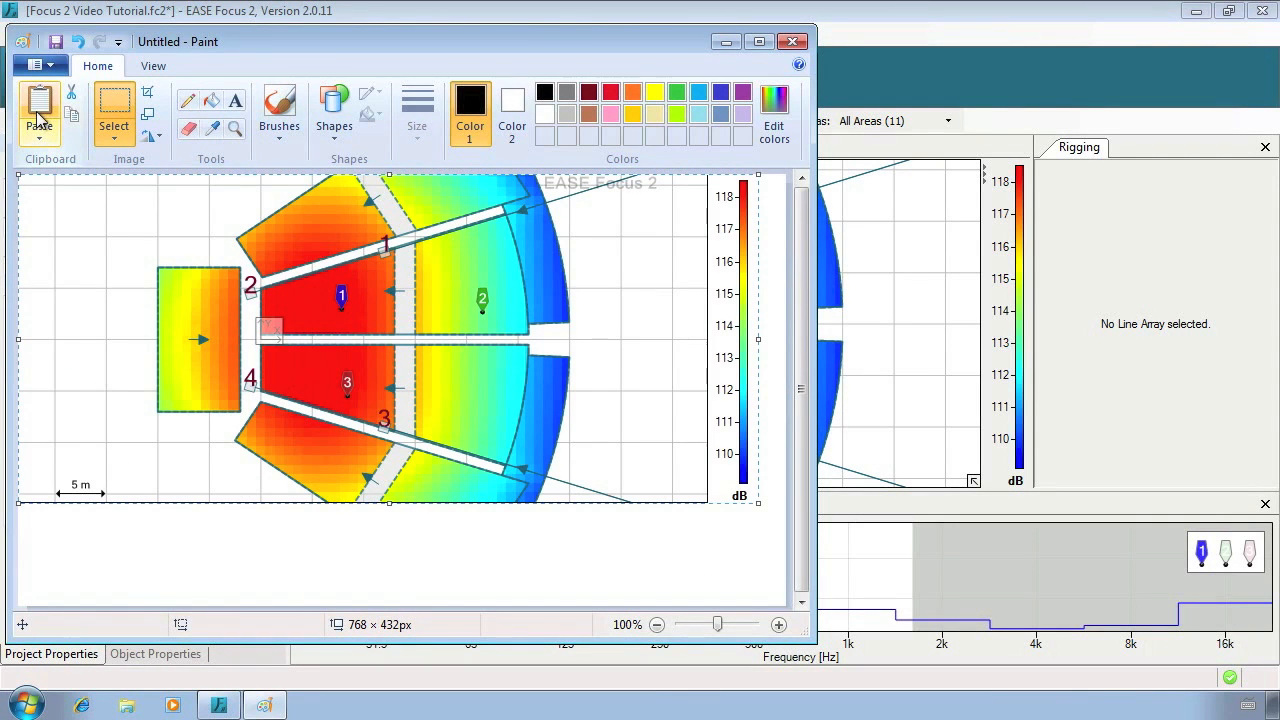
left_click(904, 276)
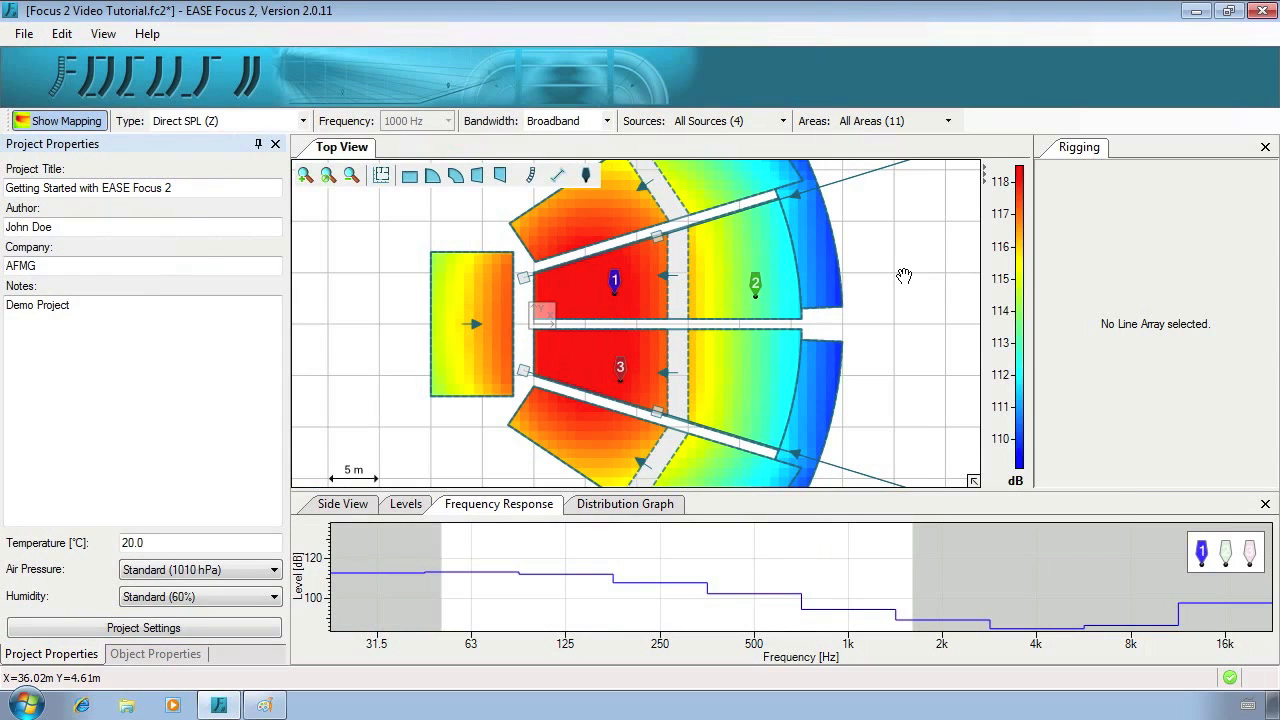
right_click(904, 276)
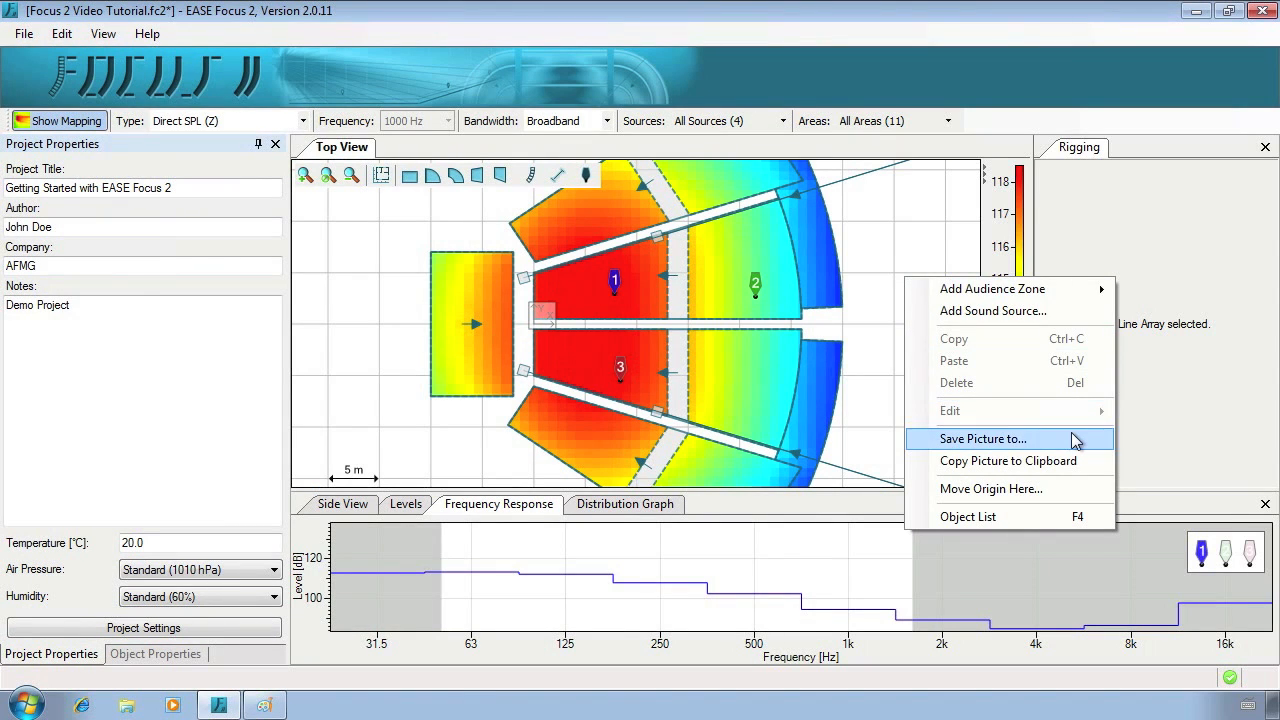
left_click(1075, 441)
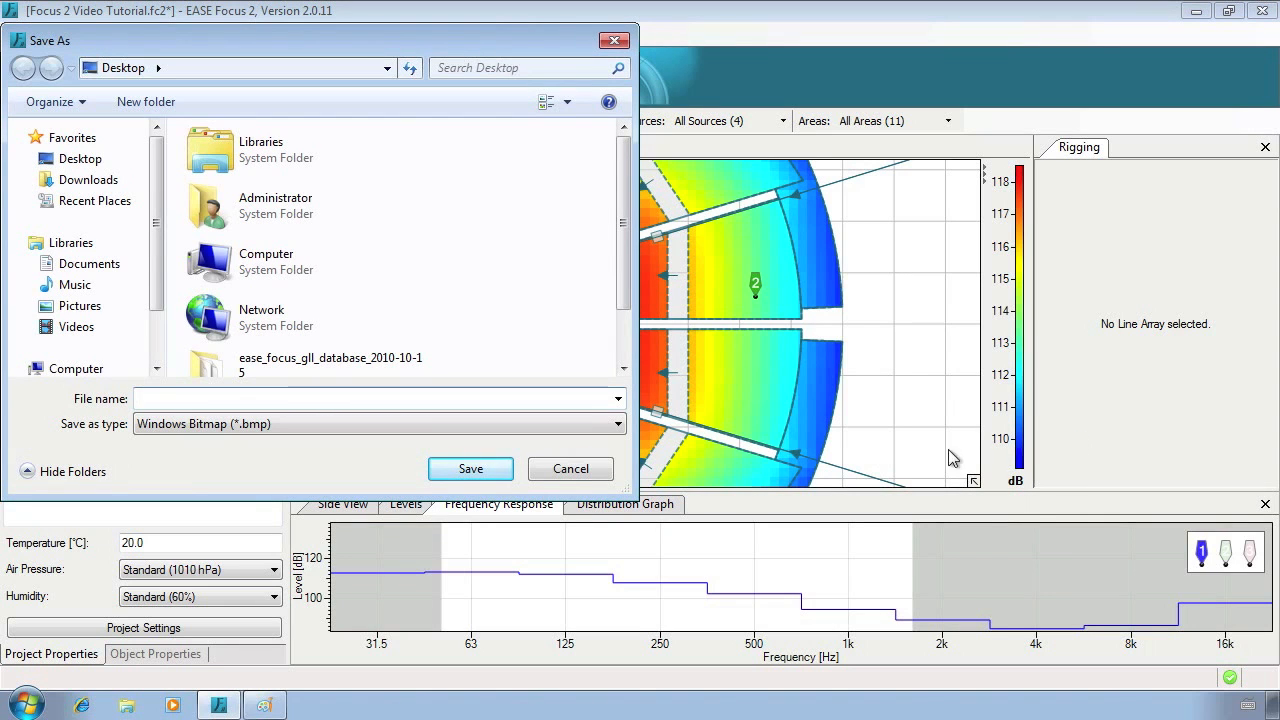
left_click(570, 469)
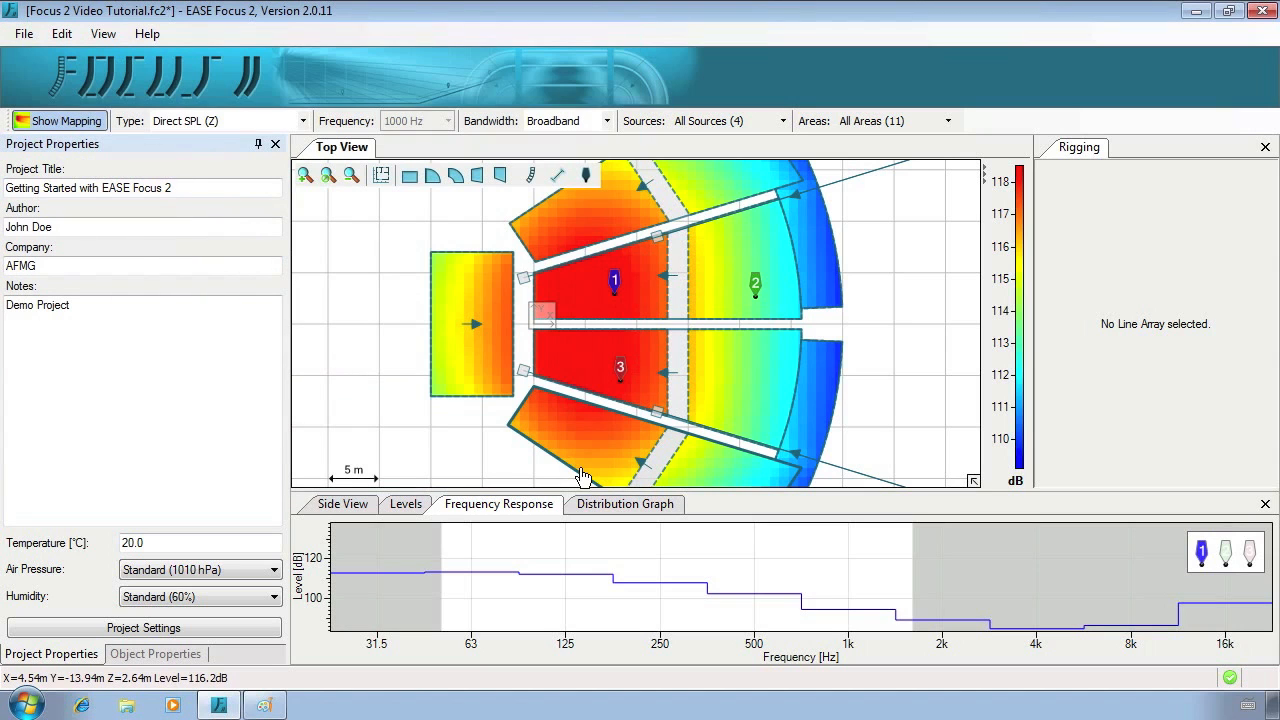
left_click(30, 36)
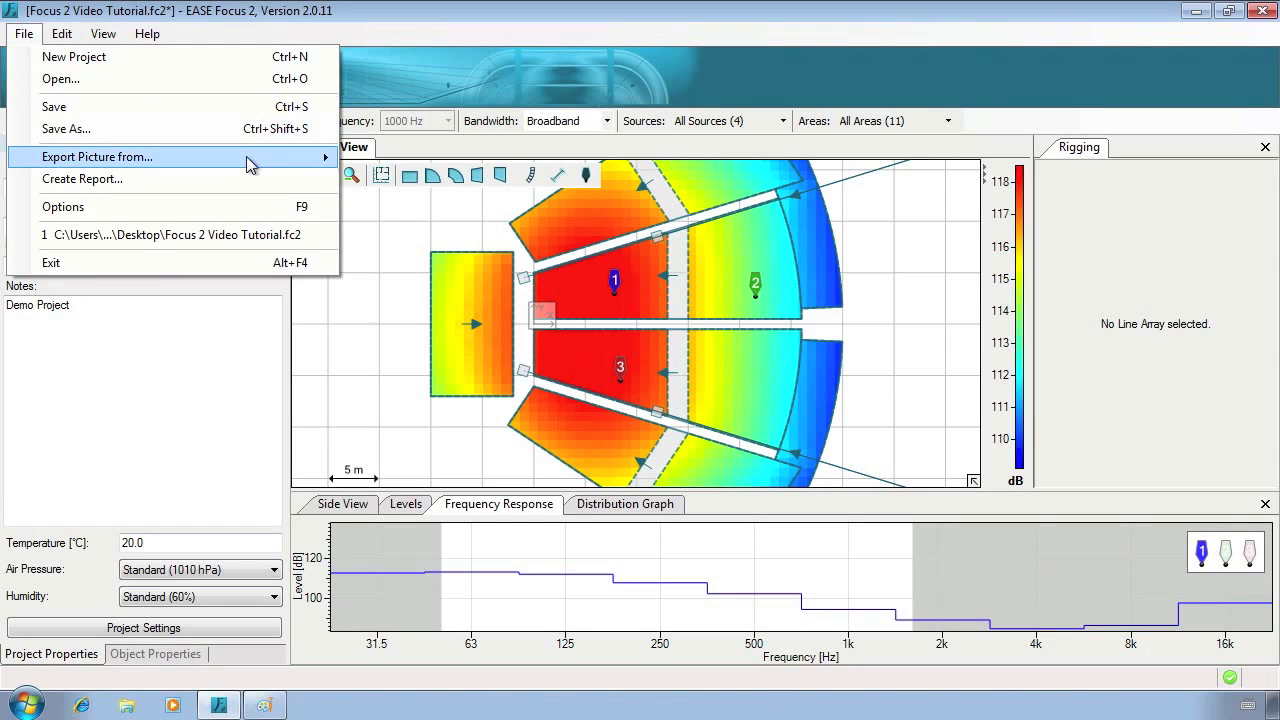
mouse_move(250, 164)
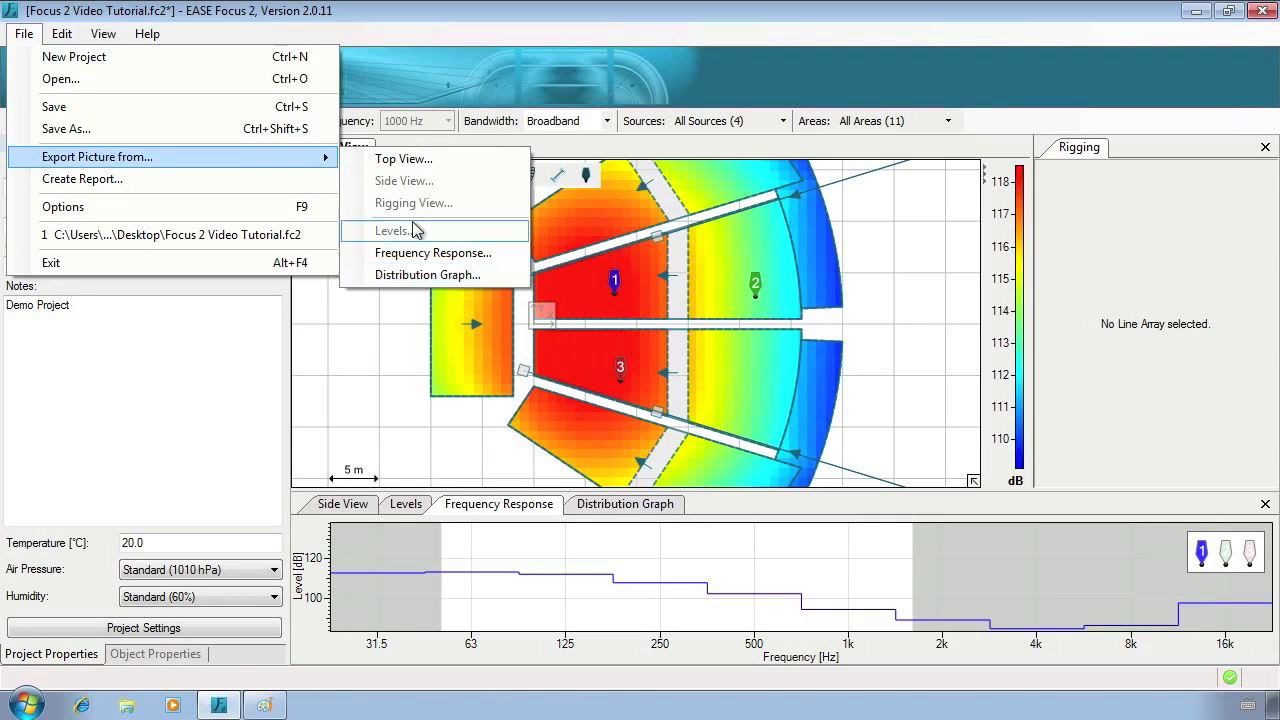
left_click(157, 189)
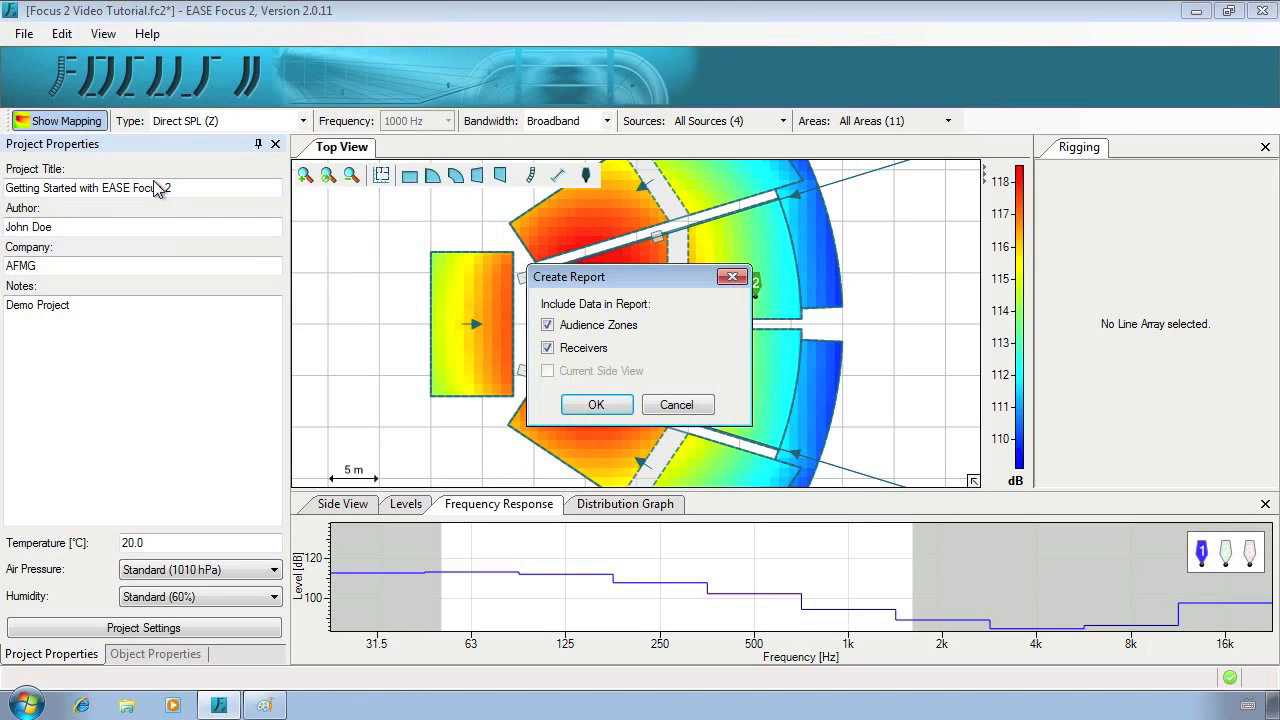
left_click(596, 405)
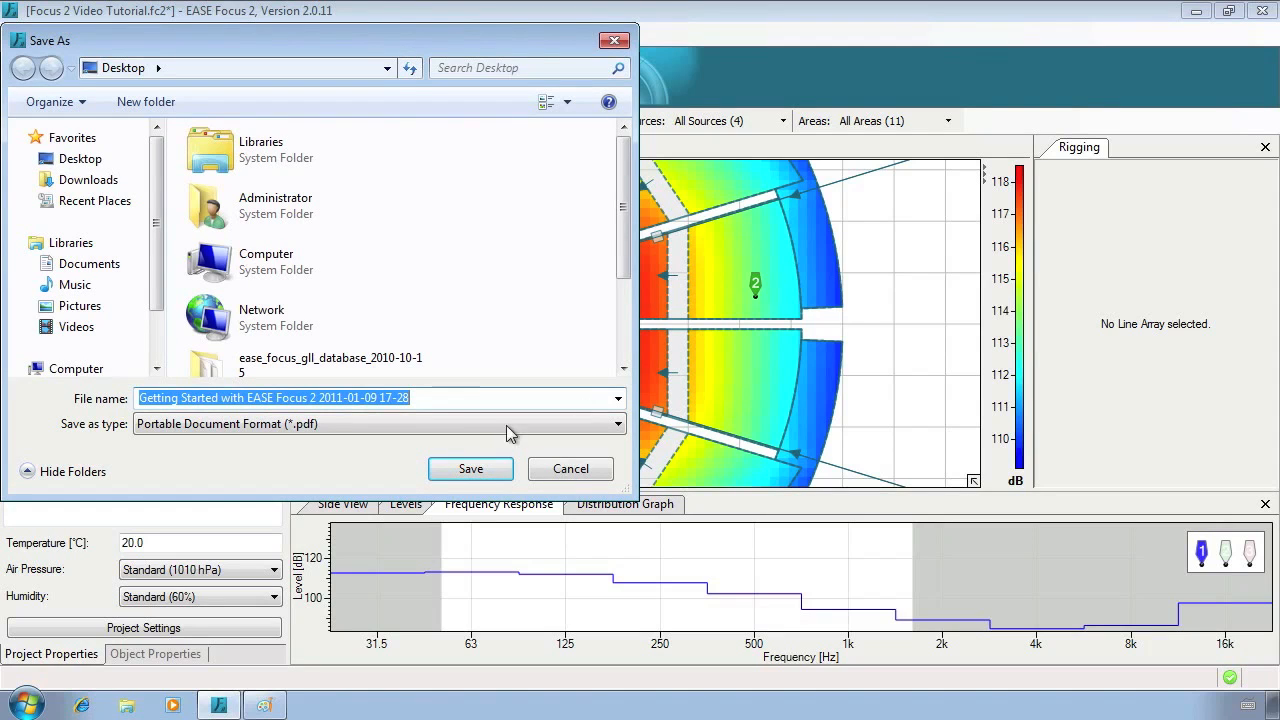
left_click(455, 426)
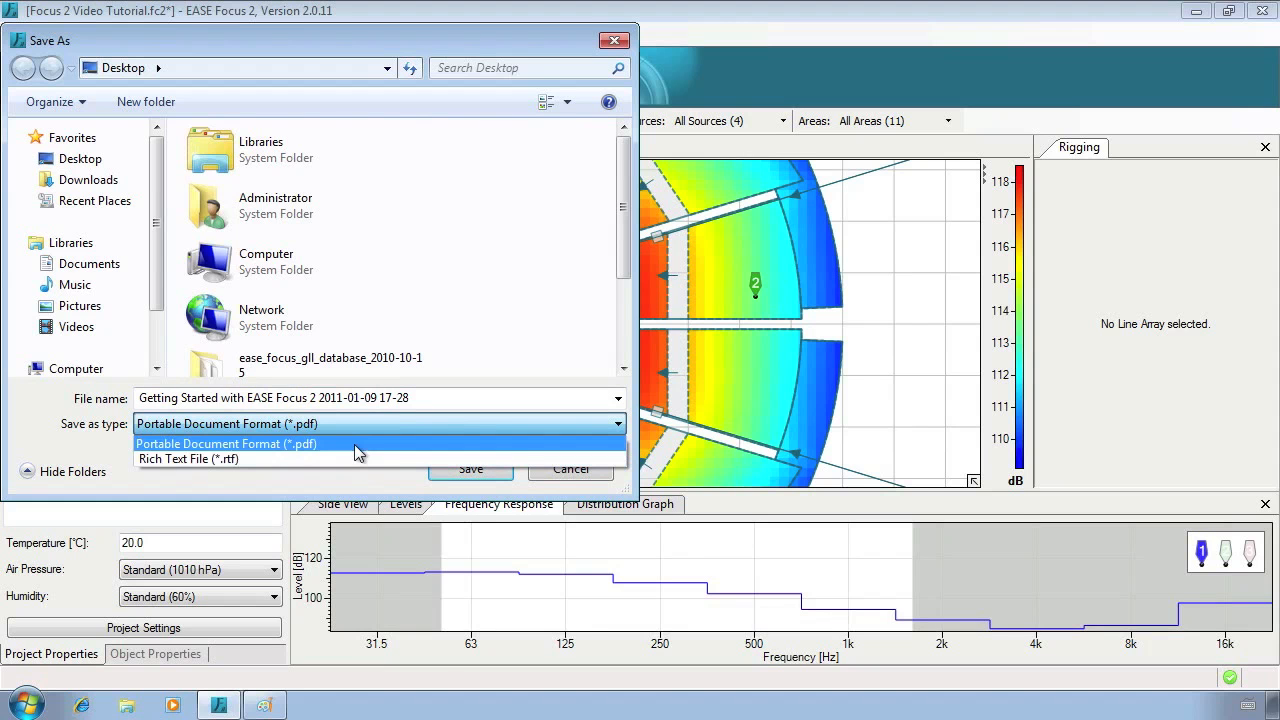
left_click(354, 442)
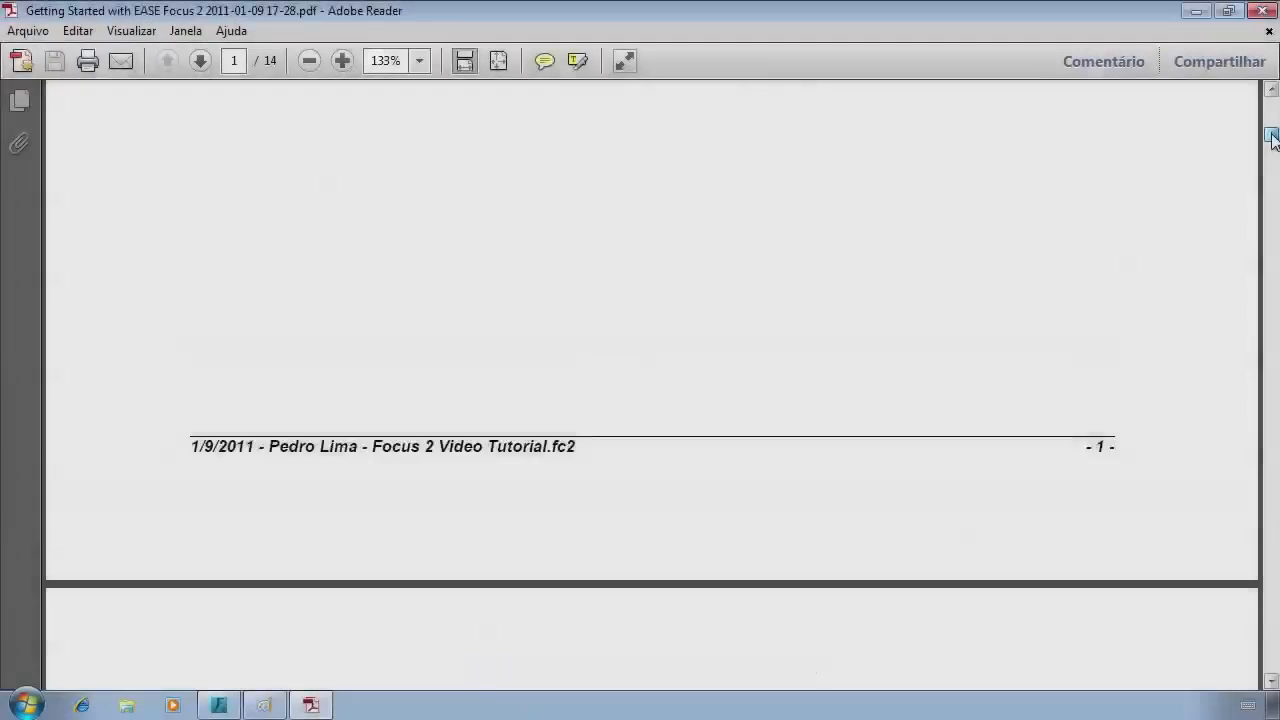
Step: Examine the pages of the PDF report in Adobe Reader, including the Sound Sources section
scroll(1272, 150, "down", 10)
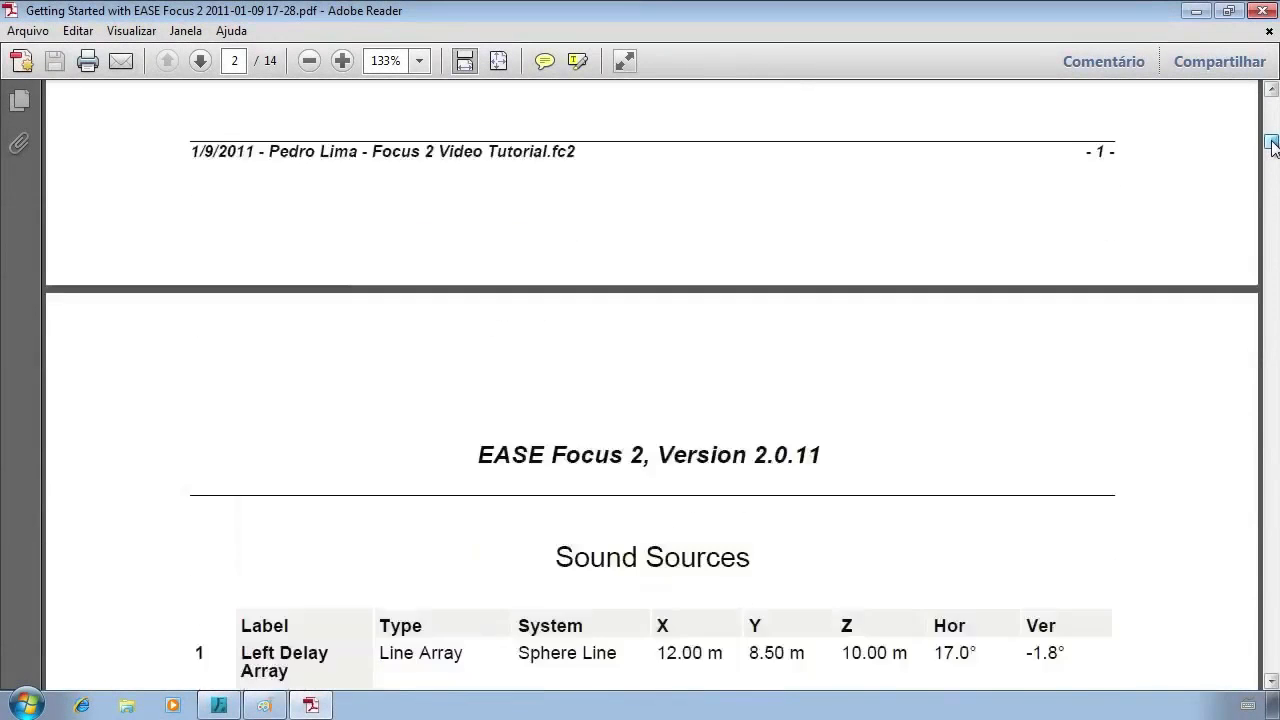
left_click_drag(1273, 147, 1274, 252)
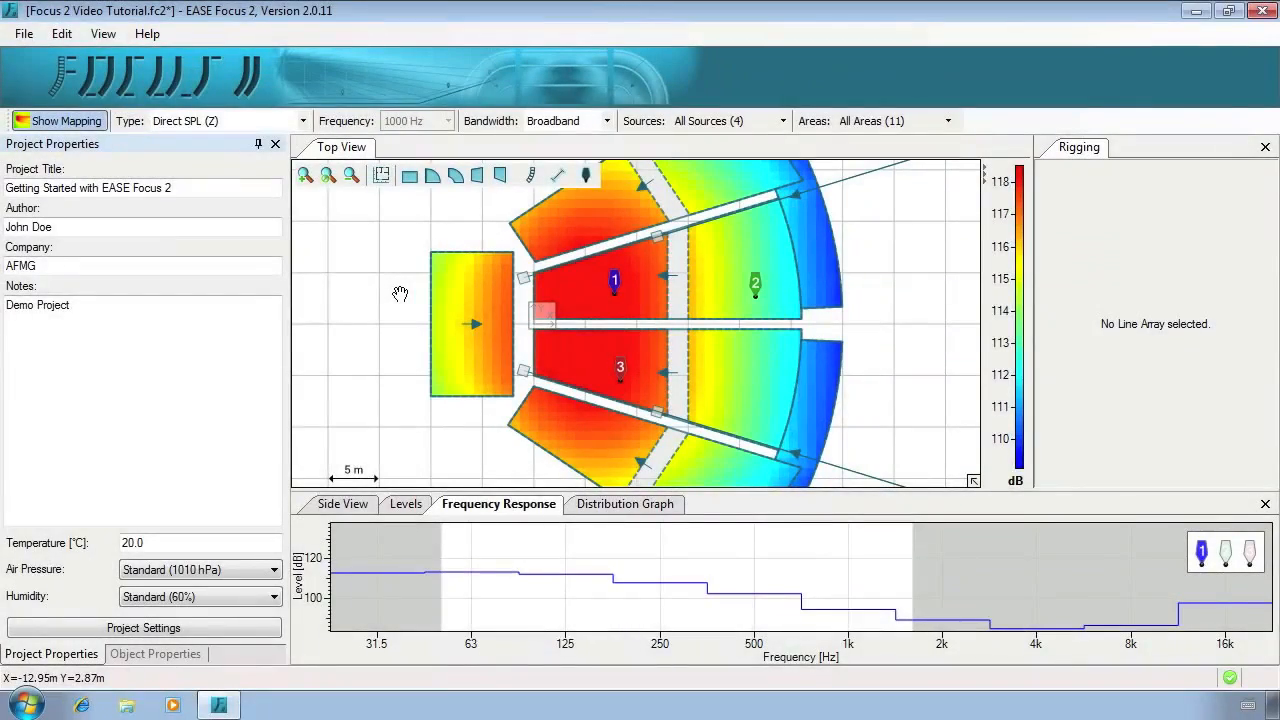